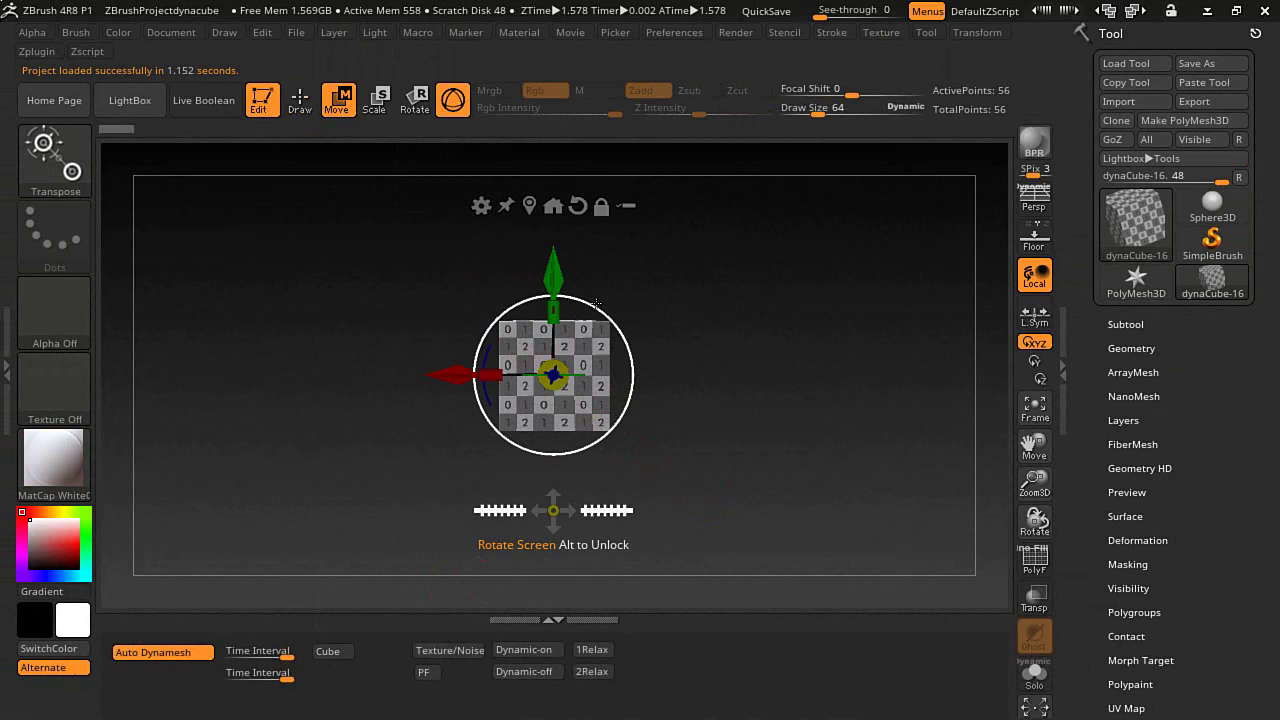
# Switch the checkered cube from Move mode to Draw mode with the Standard brush.
pyautogui.click(299, 100)
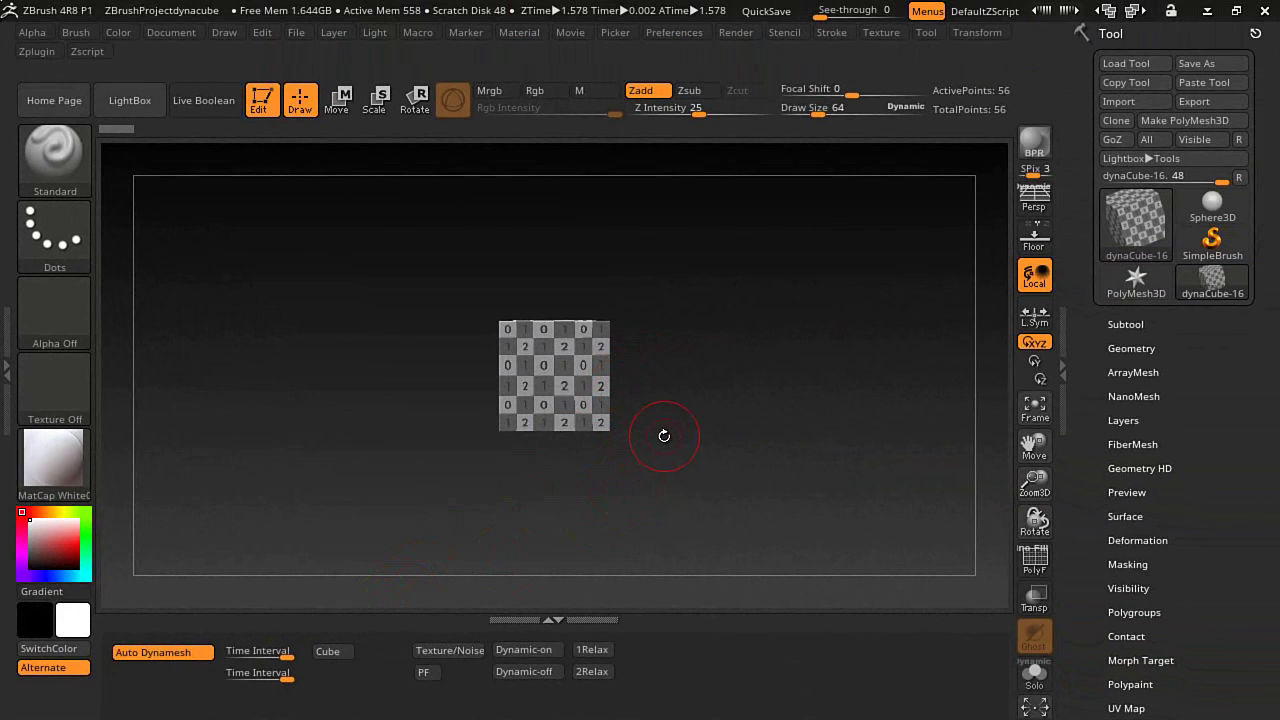
pyautogui.moveTo(673, 431)
pyautogui.mouseDown()
pyautogui.moveTo(684, 470)
pyautogui.moveTo(673, 459)
pyautogui.moveTo(679, 441)
pyautogui.moveTo(696, 472)
pyautogui.moveTo(688, 424)
pyautogui.moveTo(720, 506)
pyautogui.mouseUp()
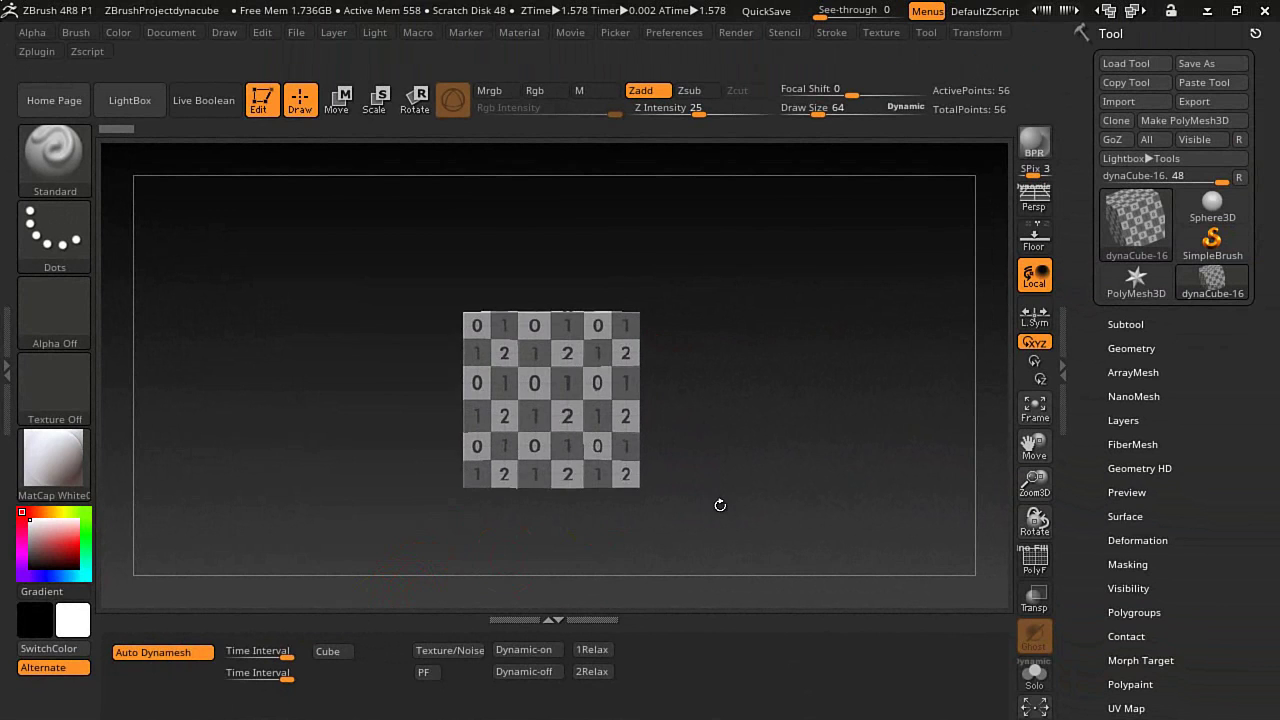
pyautogui.click(344, 100)
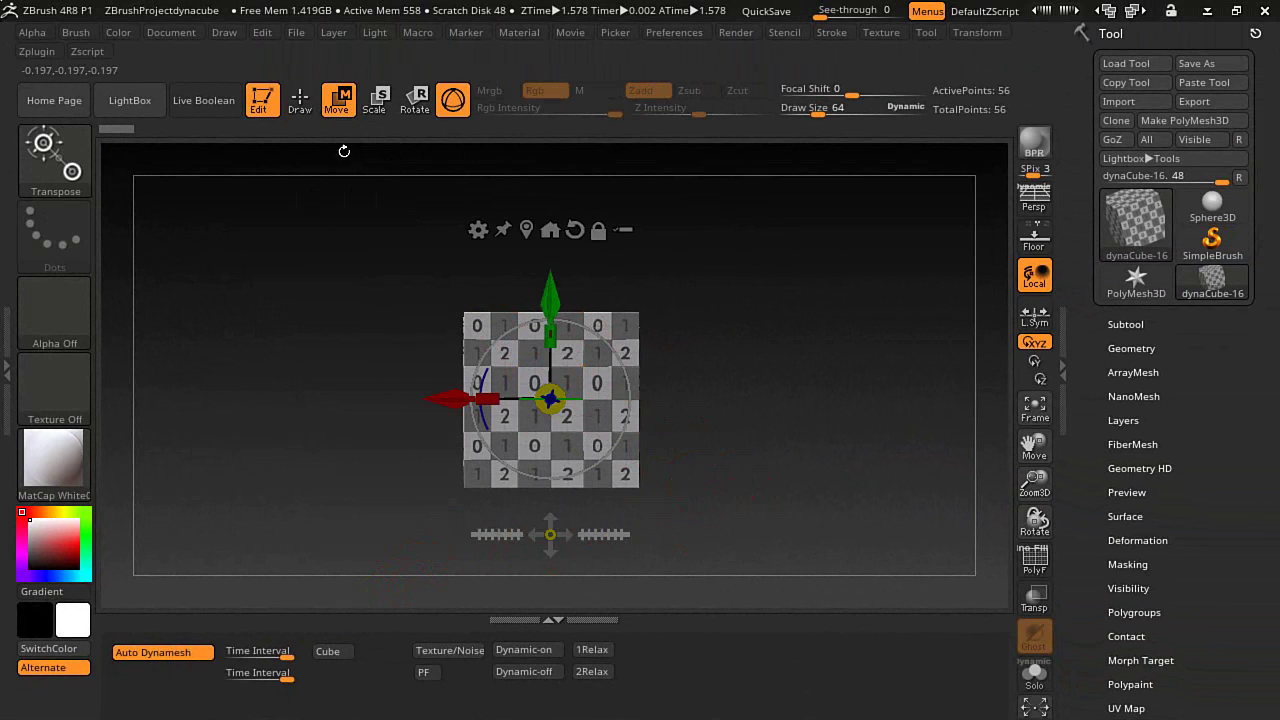
pyautogui.click(309, 110)
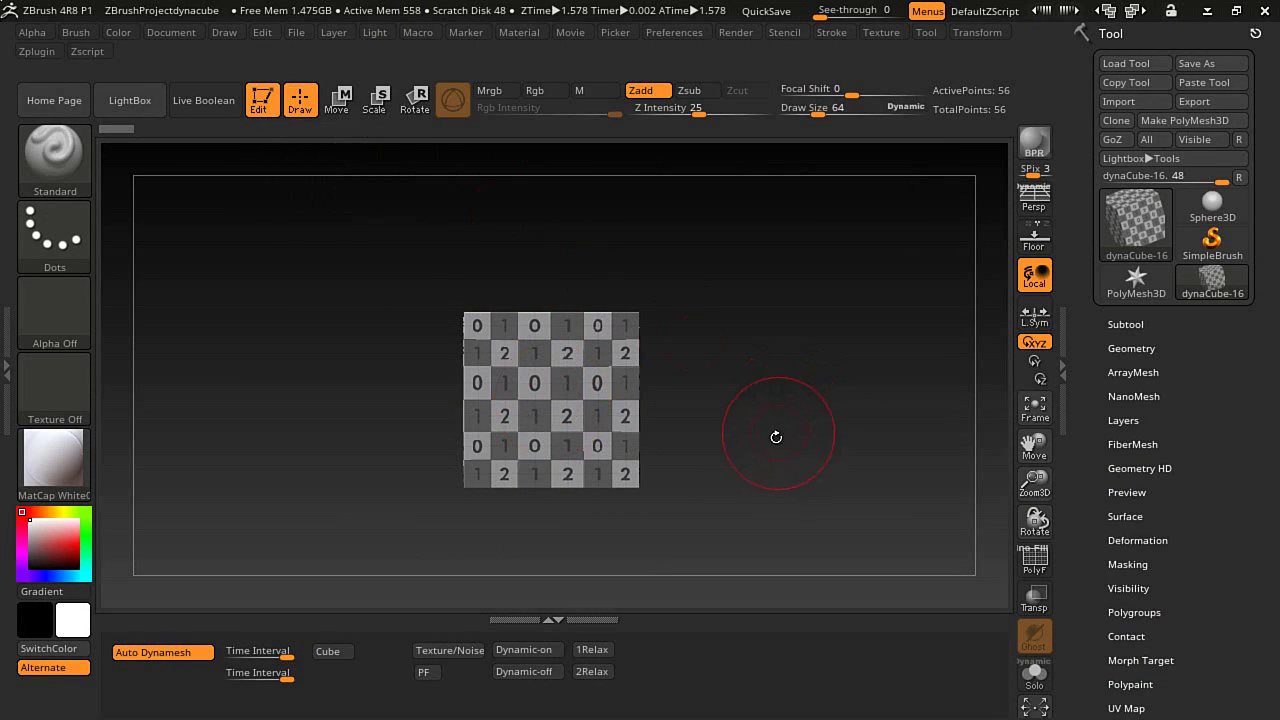
pyautogui.moveTo(762, 448); pyautogui.dragTo(668, 342)
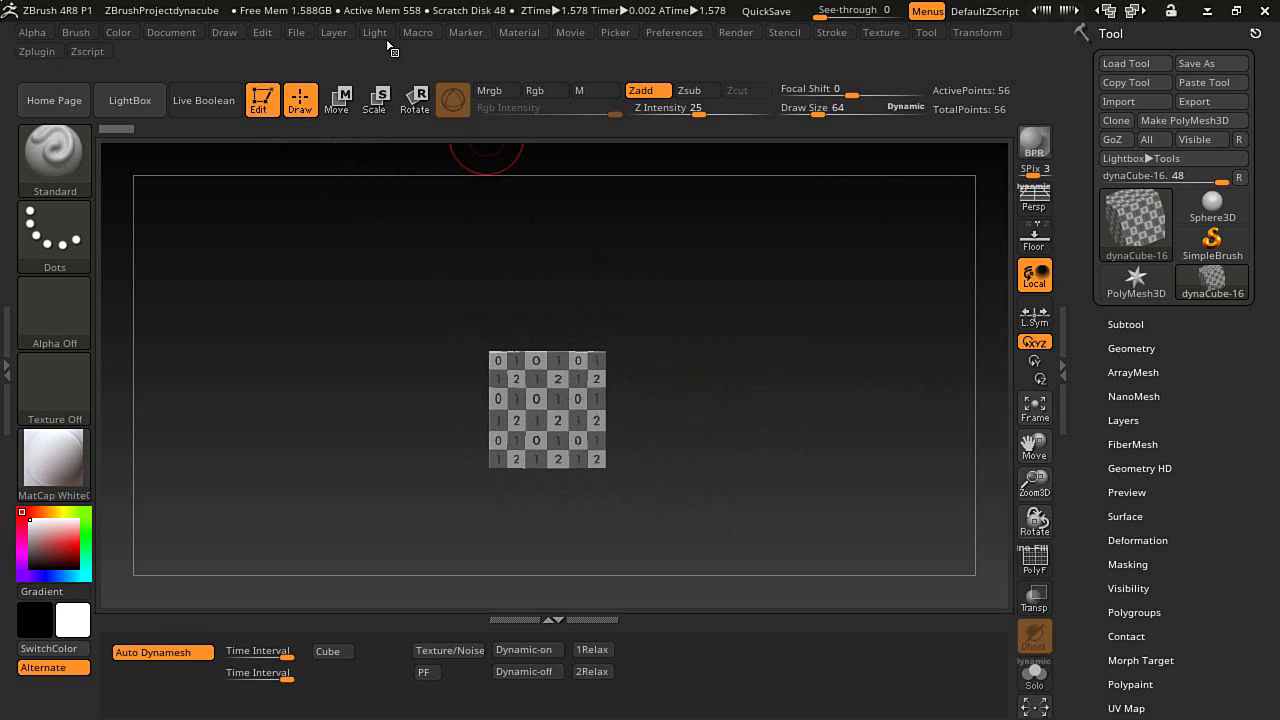
# Browse to the ZBrushProjectdynacube.ZPR project file in the 4R8-Auto-Dyna-UV folder.
pyautogui.click(297, 33)
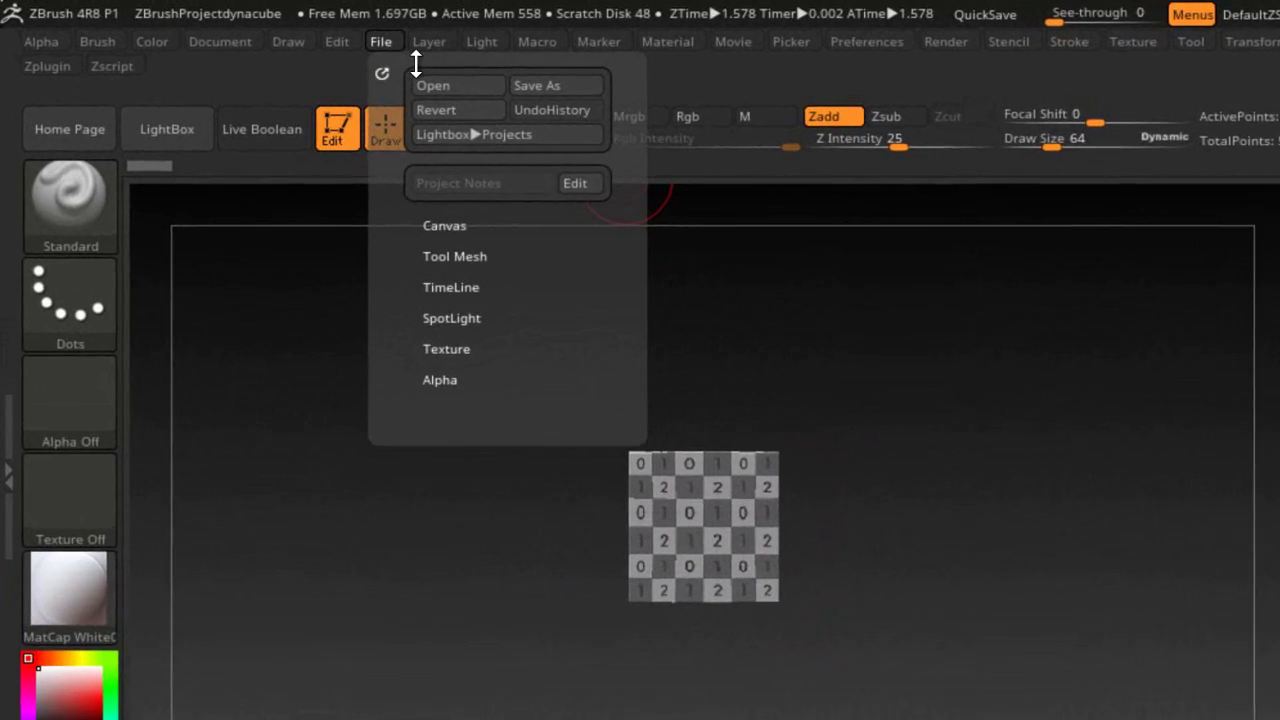
pyautogui.click(522, 86)
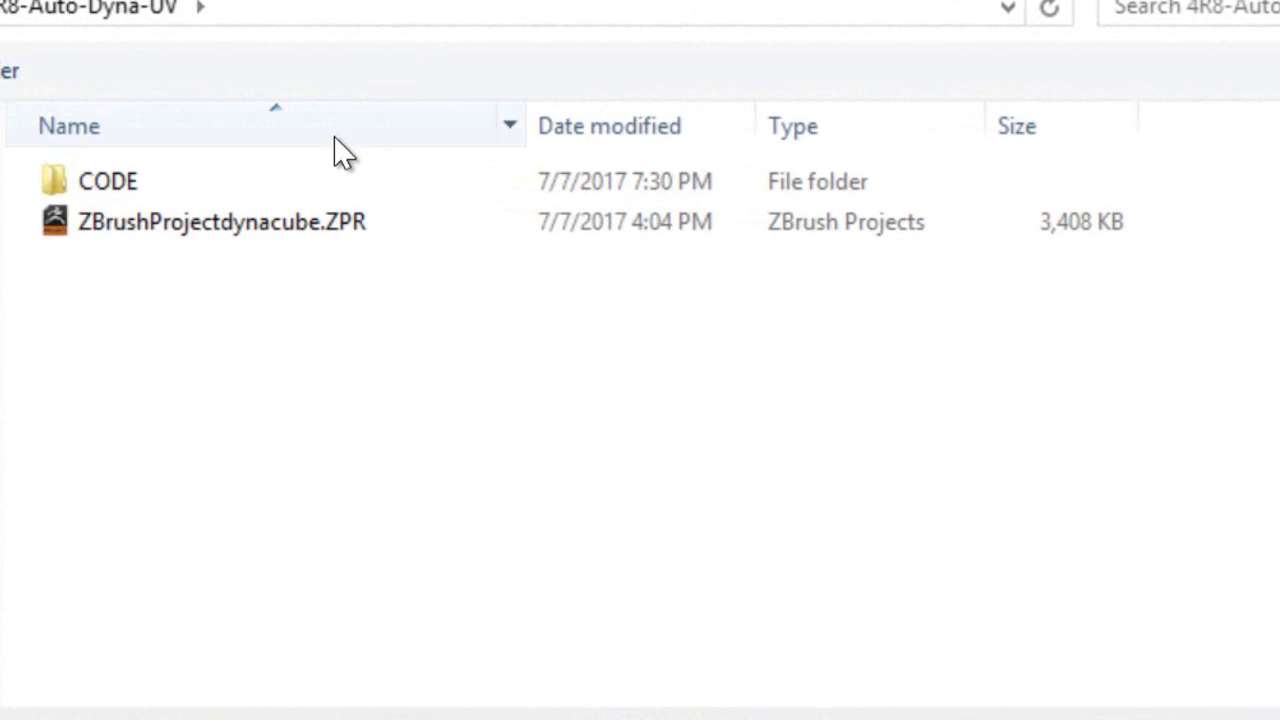
pyautogui.click(323, 240)
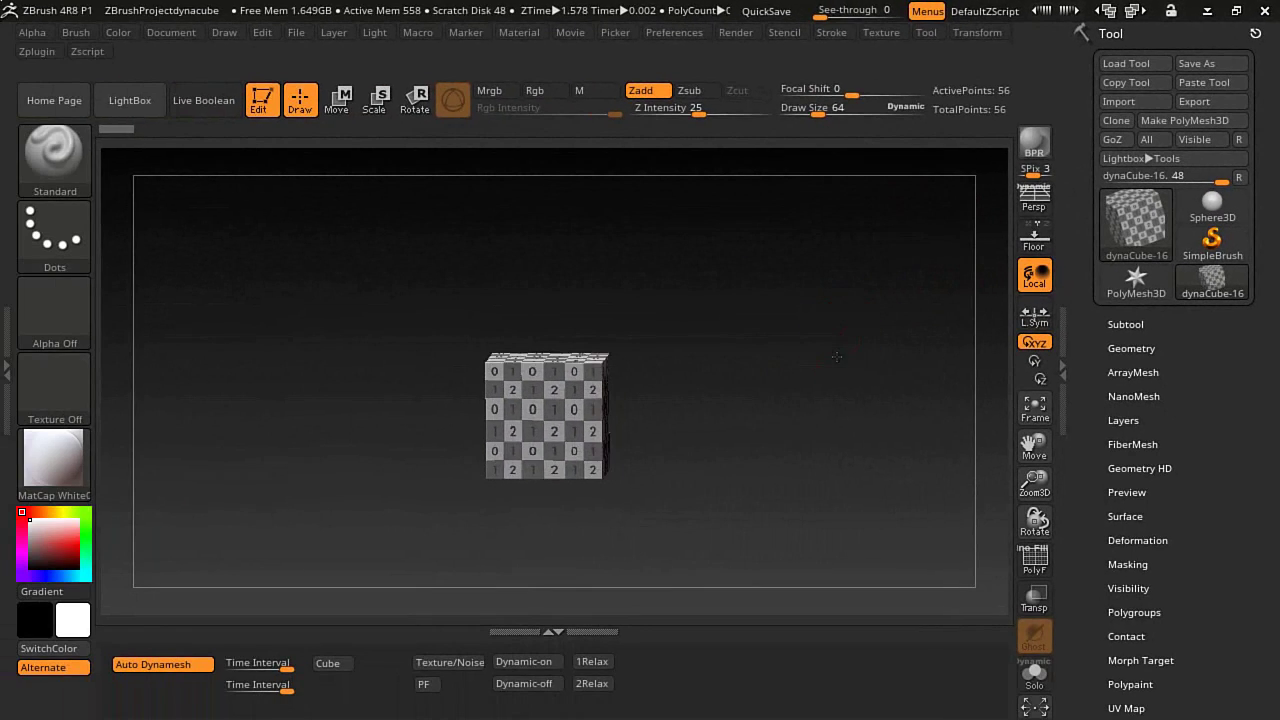
# Round off the checkered cube with a strong Polish deformation.
pyautogui.moveTo(836, 356); pyautogui.dragTo(829, 369)
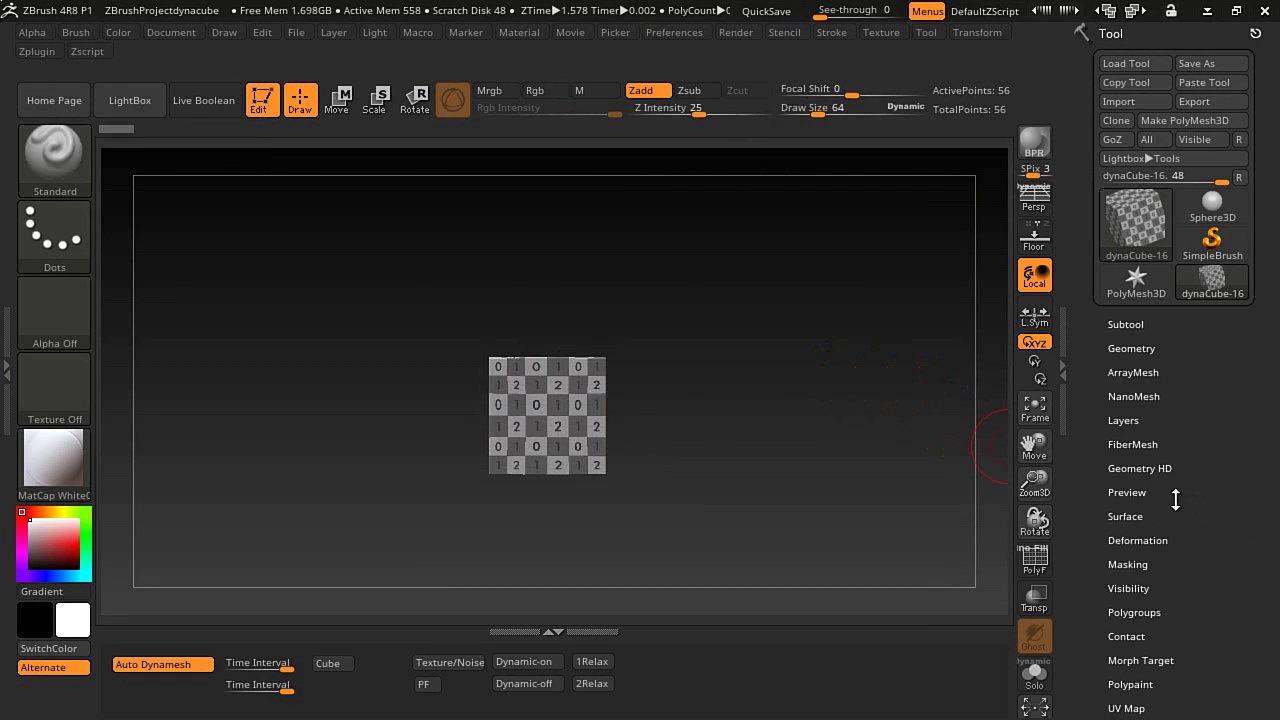
pyautogui.moveTo(1101, 562); pyautogui.dragTo(1108, 480)
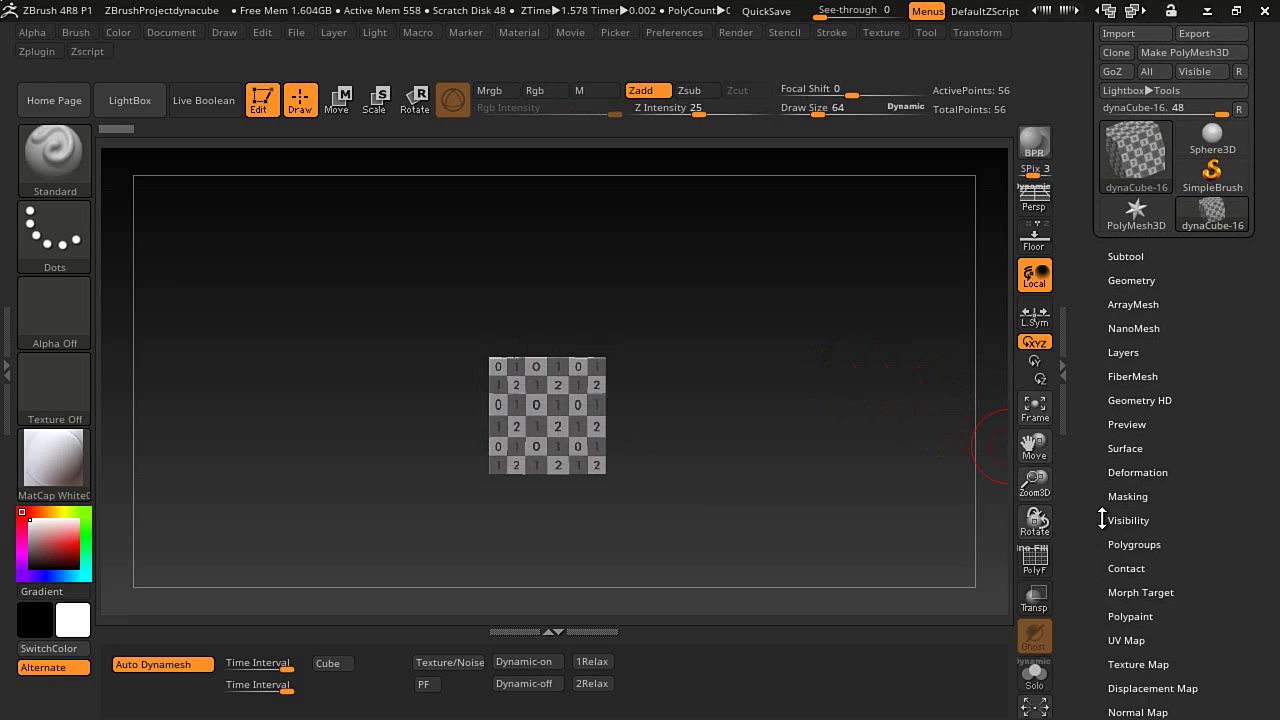
pyautogui.click(1061, 367)
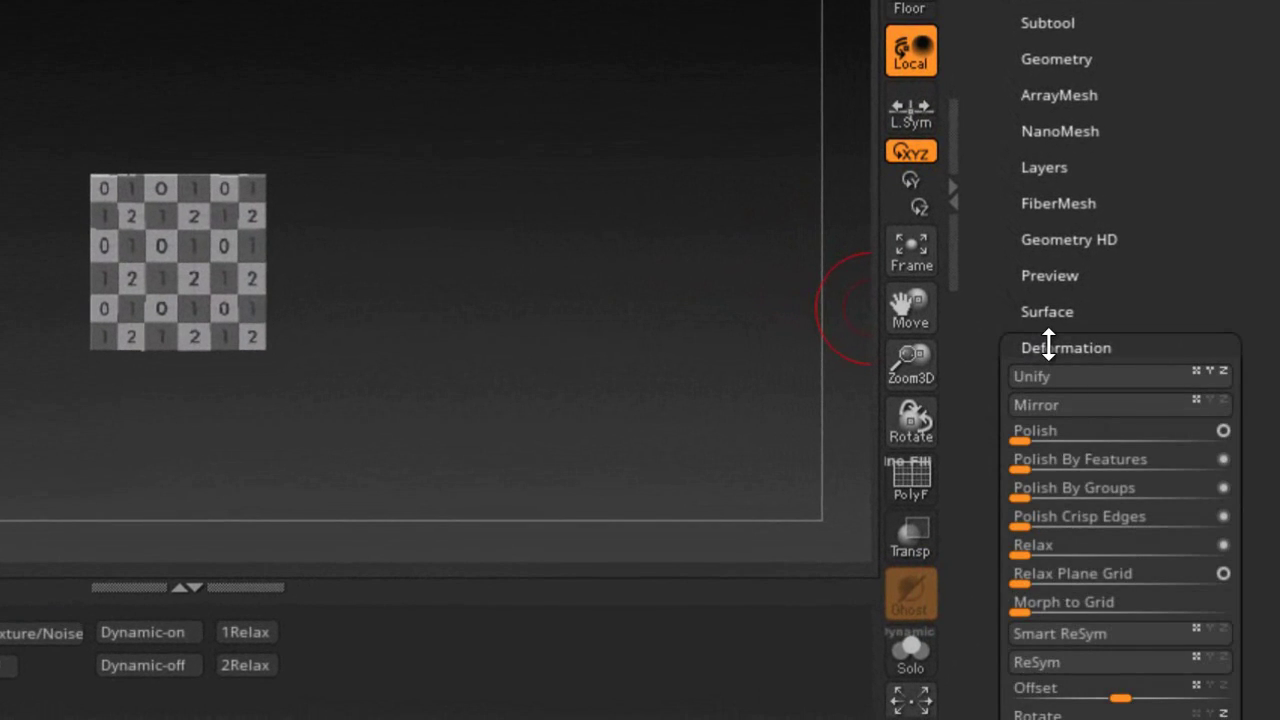
pyautogui.moveTo(1040, 430); pyautogui.dragTo(1215, 428)
pyautogui.moveTo(700, 275); pyautogui.dragTo(650, 259)
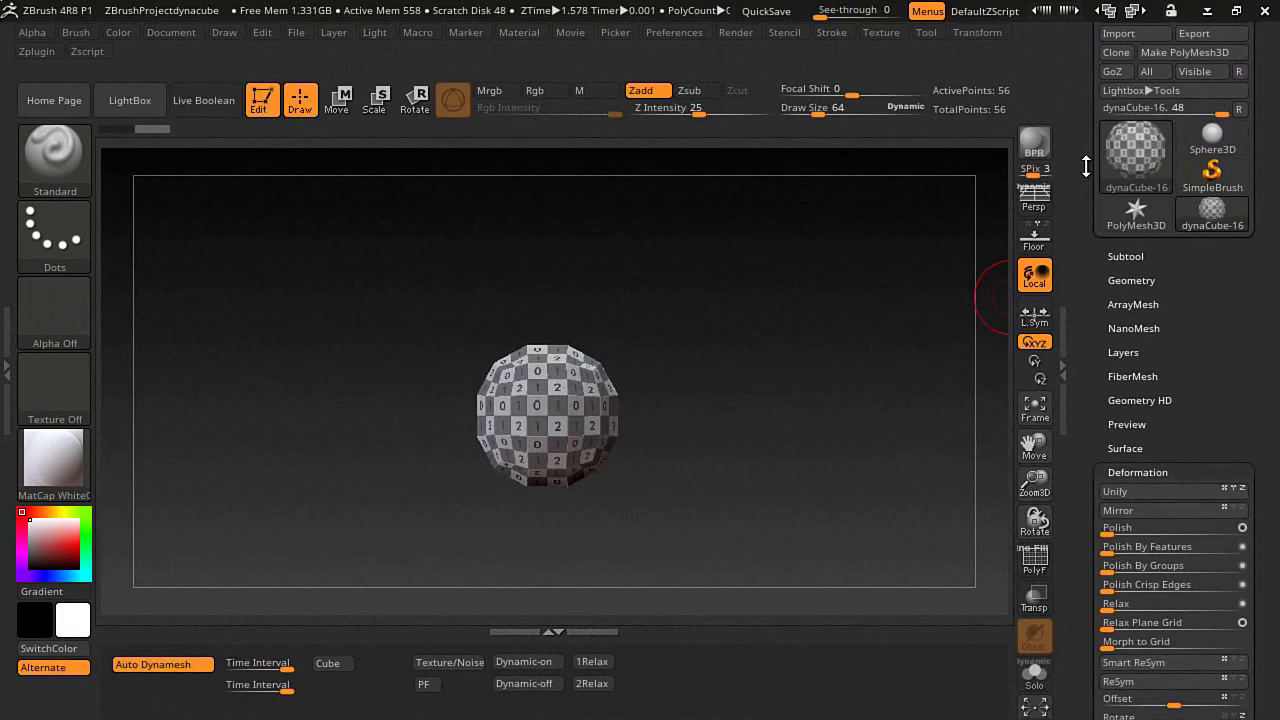
# Paste the copied cube tool to bring back the original cube.
pyautogui.moveTo(1086, 167); pyautogui.dragTo(1080, 223)
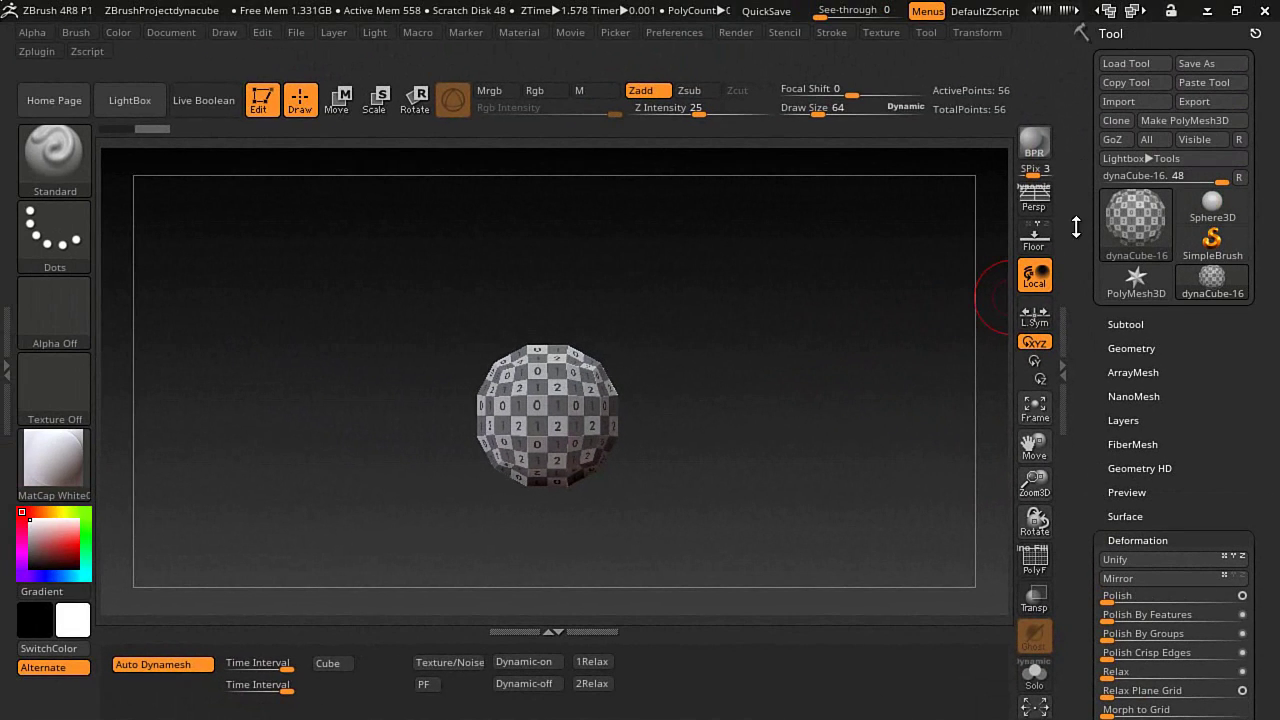
pyautogui.click(1200, 85)
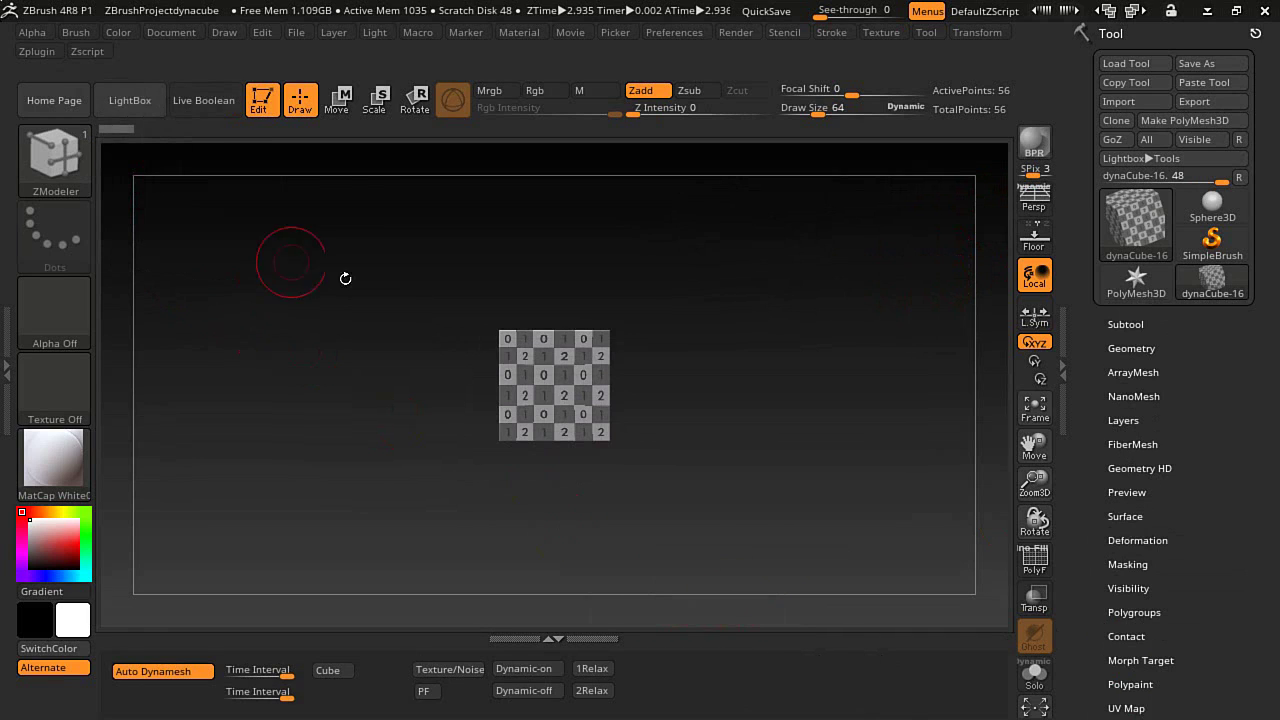
# Set the ZModeler edge action to Do Nothing and the upper Auto Dynamesh Time Interval to 1.
pyautogui.press('space')
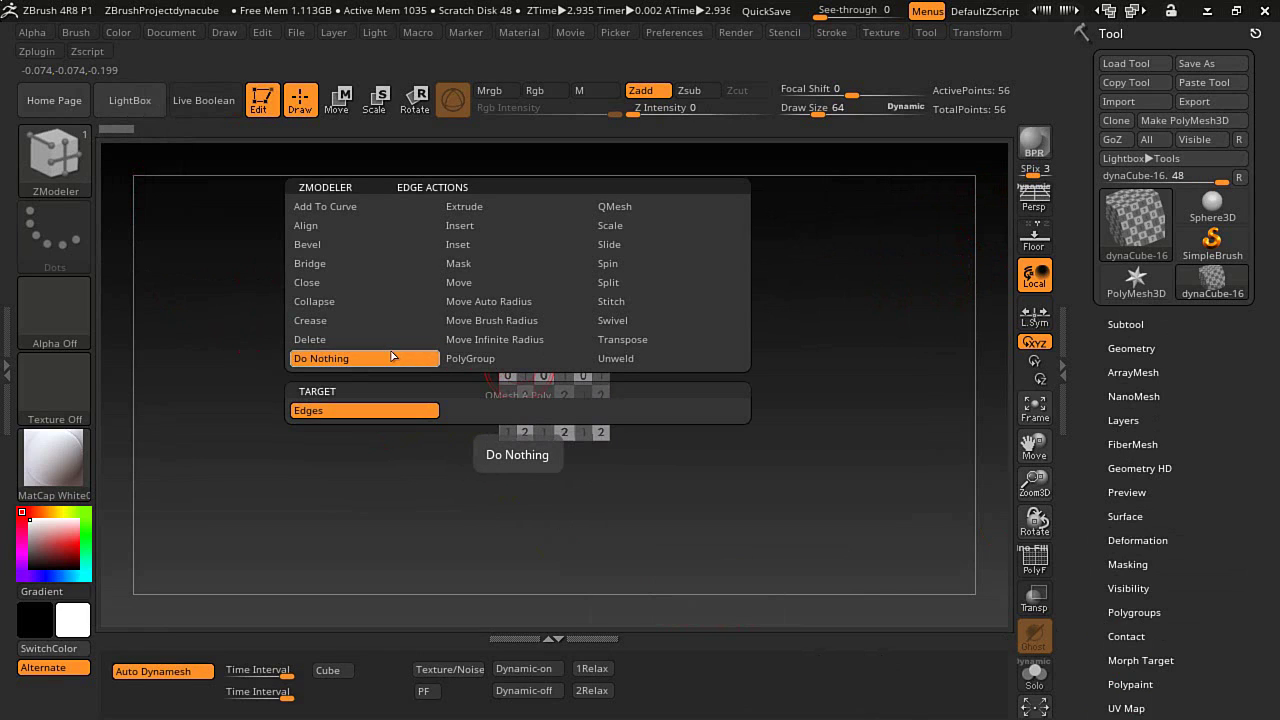
pyautogui.click(310, 339)
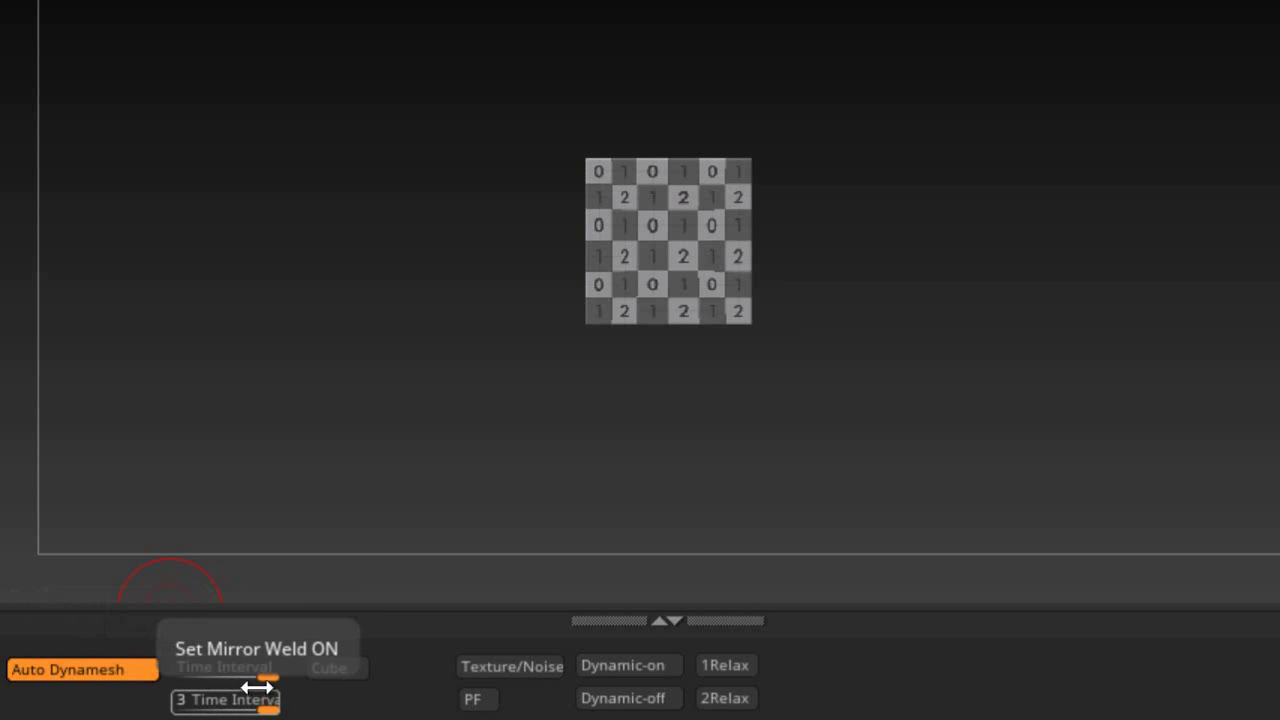
pyautogui.moveTo(257, 666); pyautogui.dragTo(197, 664)
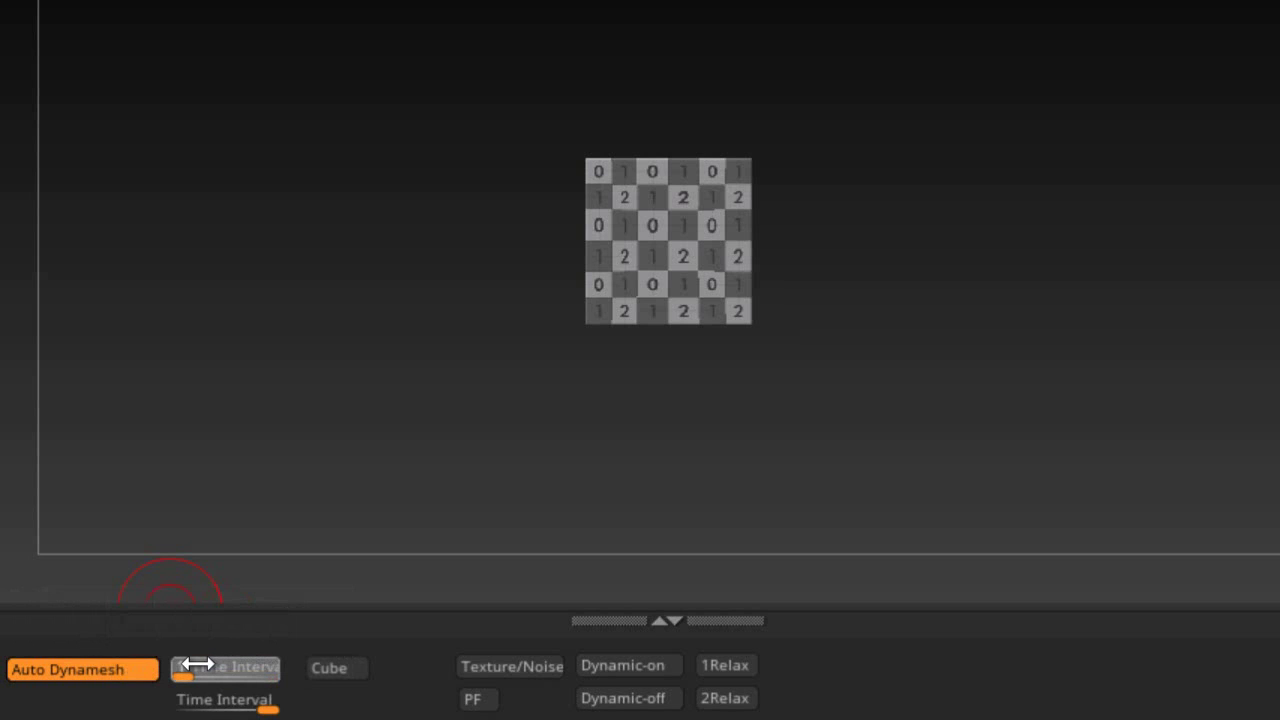
pyautogui.moveTo(197, 664); pyautogui.dragTo(194, 666)
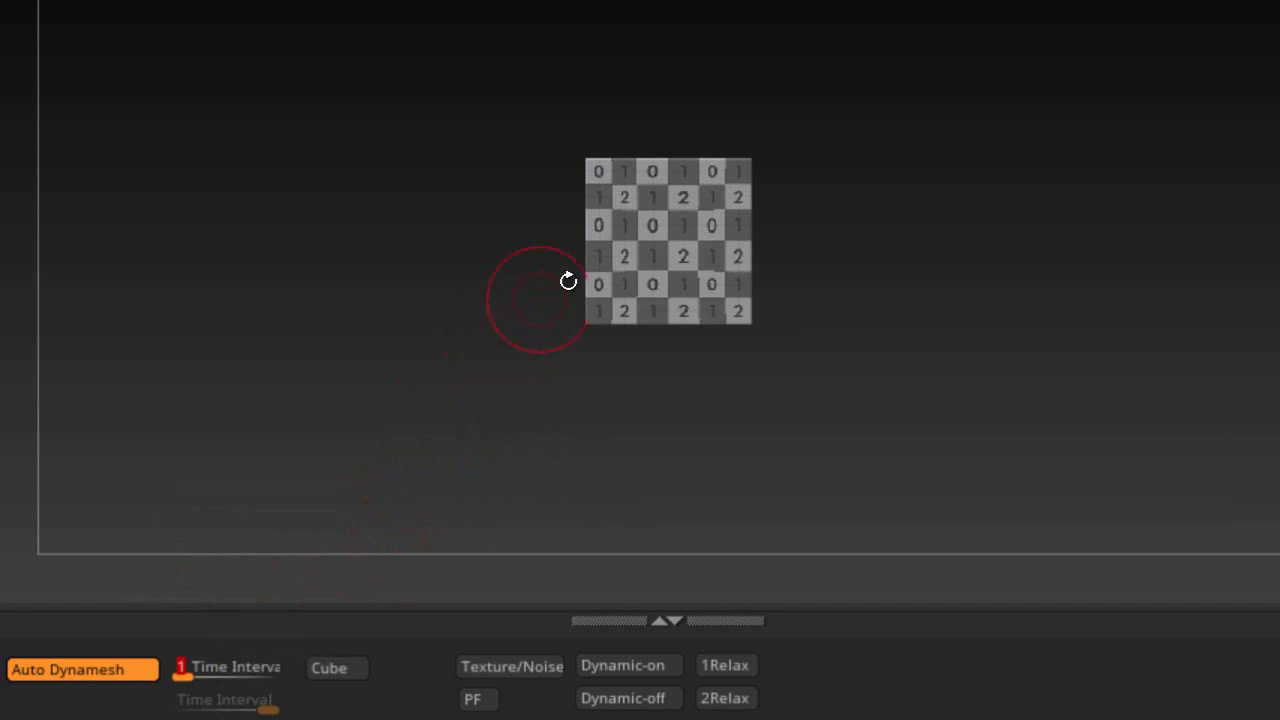
# Pull a long arm out of each of two opposite cube faces with ZModeler QMesh.
pyautogui.moveTo(480, 214)
pyautogui.mouseDown()
pyautogui.moveTo(538, 248)
pyautogui.moveTo(1003, 329)
pyautogui.moveTo(1062, 343)
pyautogui.moveTo(1054, 351)
pyautogui.mouseUp()
pyautogui.moveTo(808, 471); pyautogui.dragTo(903, 486)
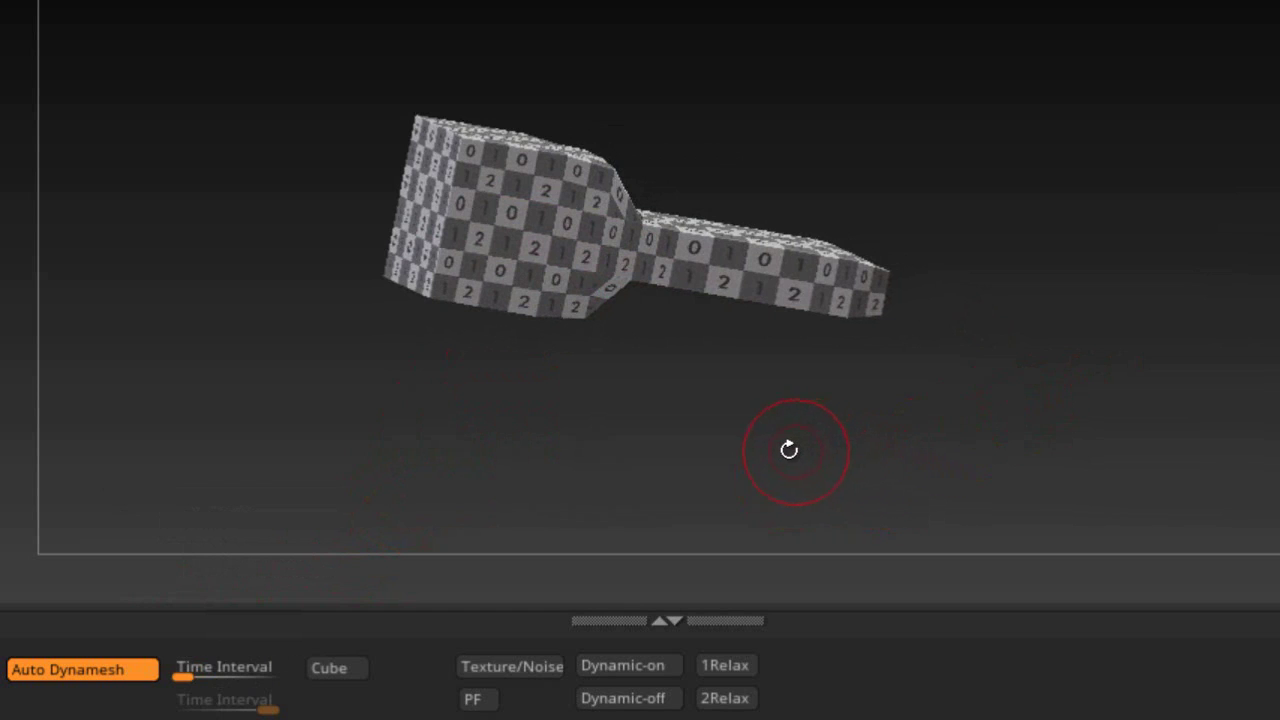
pyautogui.keyDown('alt'); pyautogui.moveTo(836, 479); pyautogui.dragTo(925, 511); pyautogui.keyUp('alt')
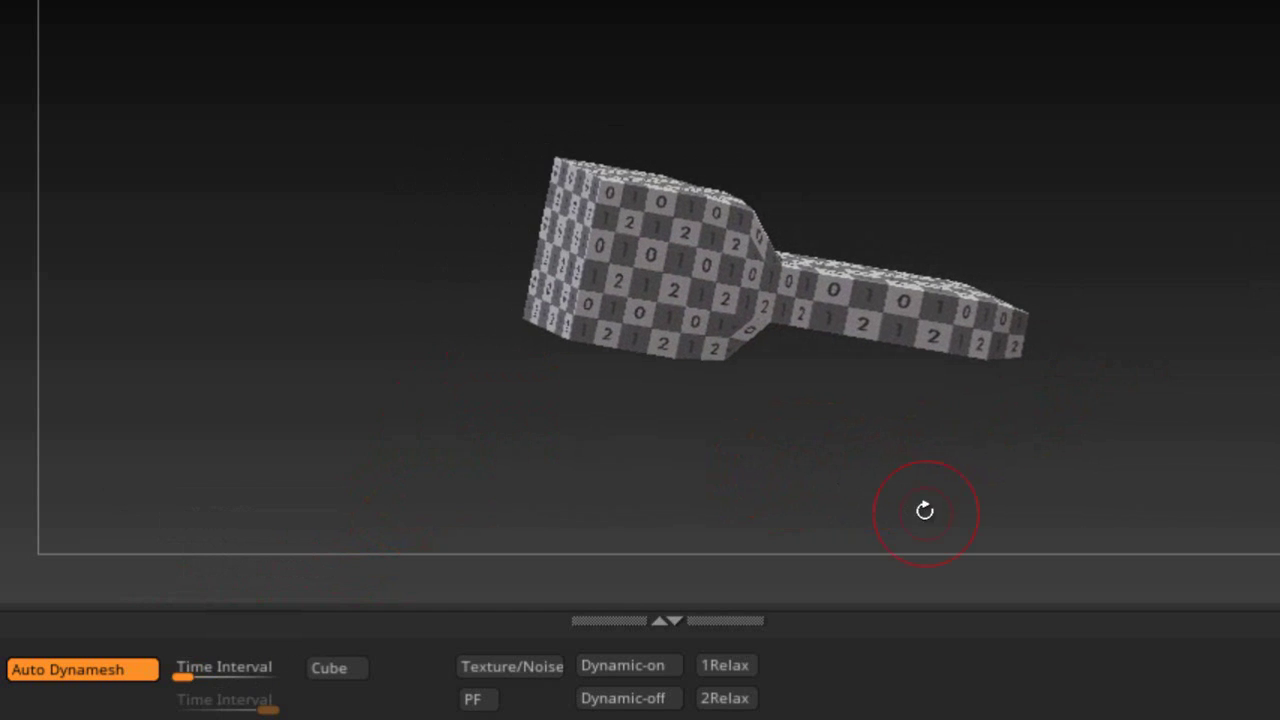
pyautogui.moveTo(799, 456); pyautogui.dragTo(826, 480)
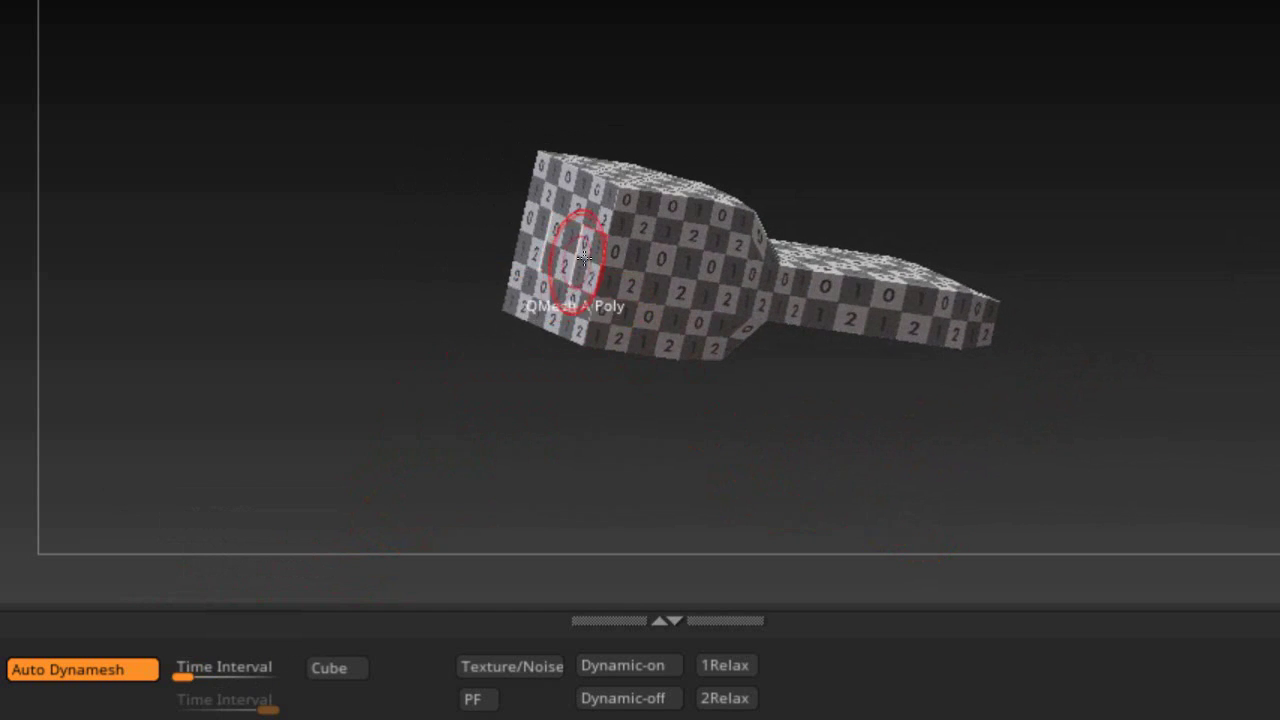
pyautogui.moveTo(585, 256); pyautogui.dragTo(609, 334)
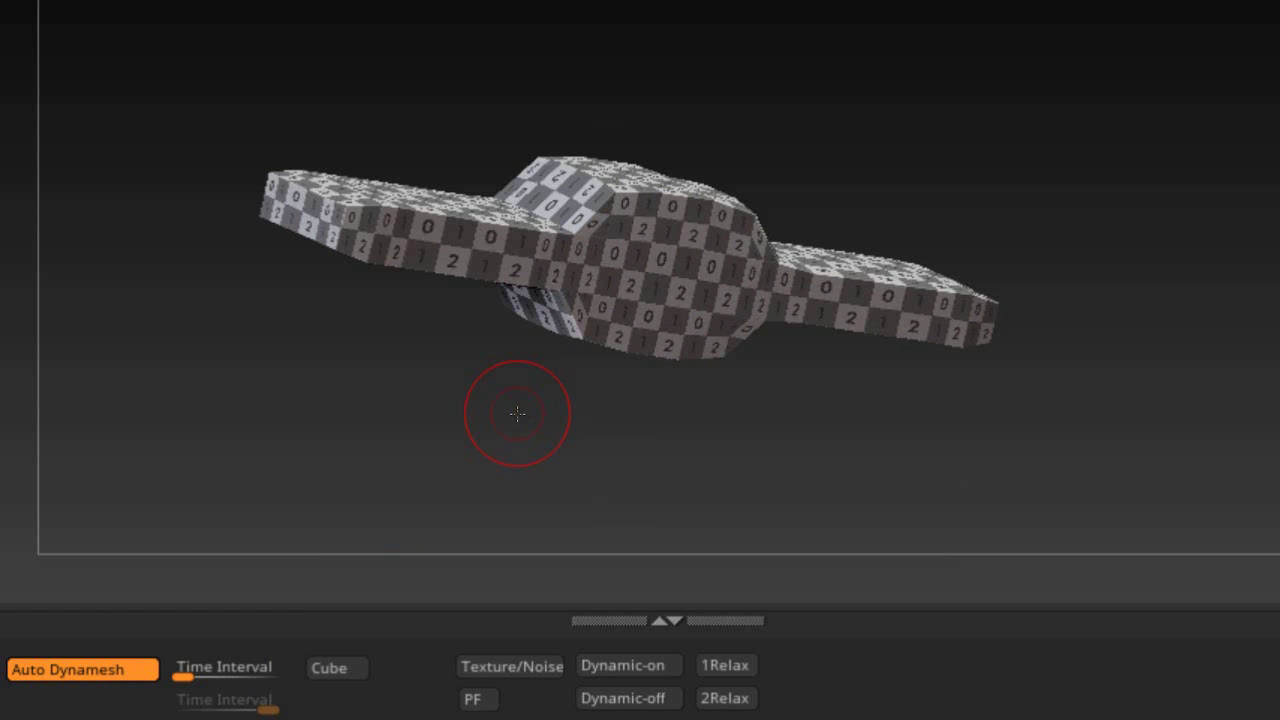
pyautogui.moveTo(517, 413); pyautogui.dragTo(507, 472)
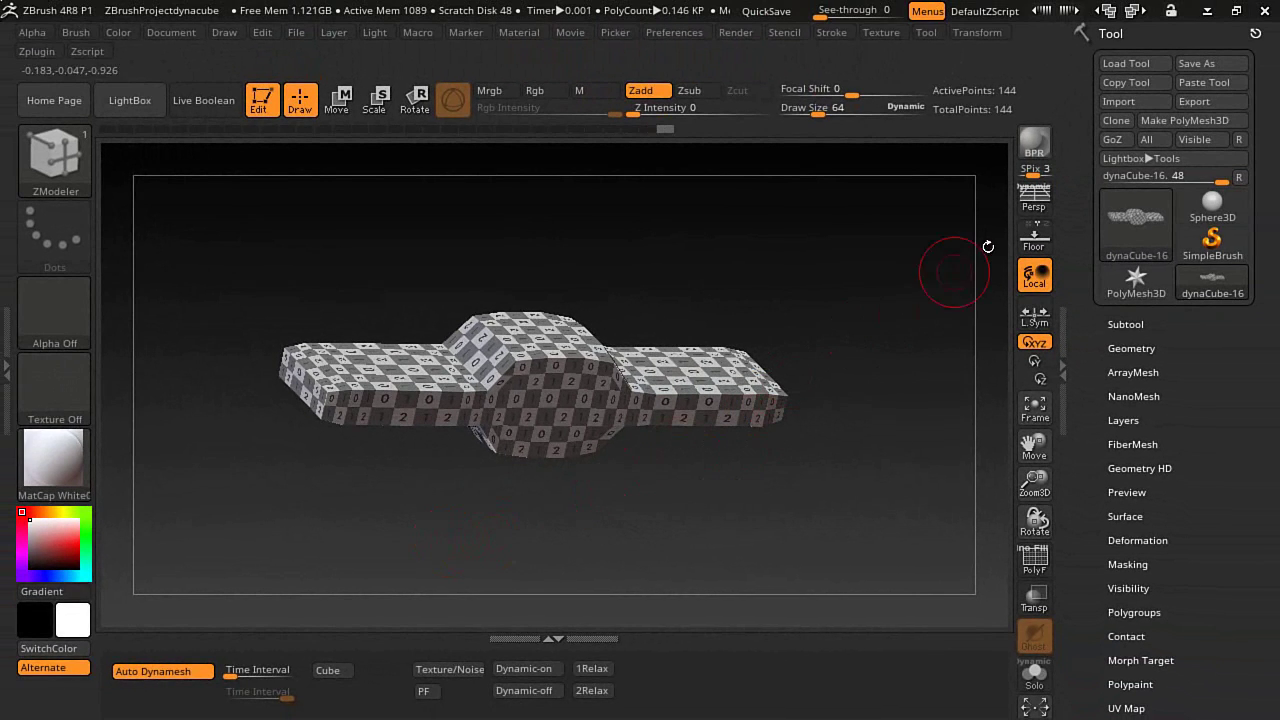
# Paste a fresh copy of the cube and pull a long block out of one side face with QMesh.
pyautogui.click(1190, 85)
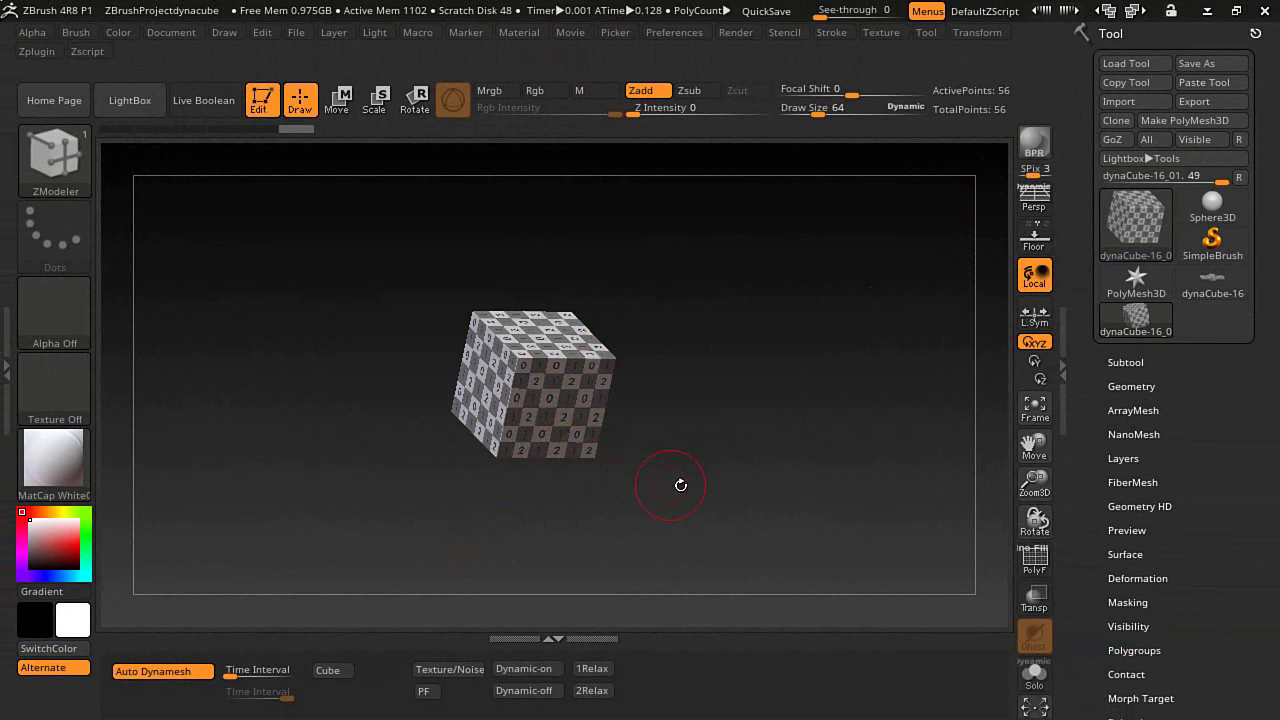
pyautogui.moveTo(680, 485); pyautogui.dragTo(600, 440)
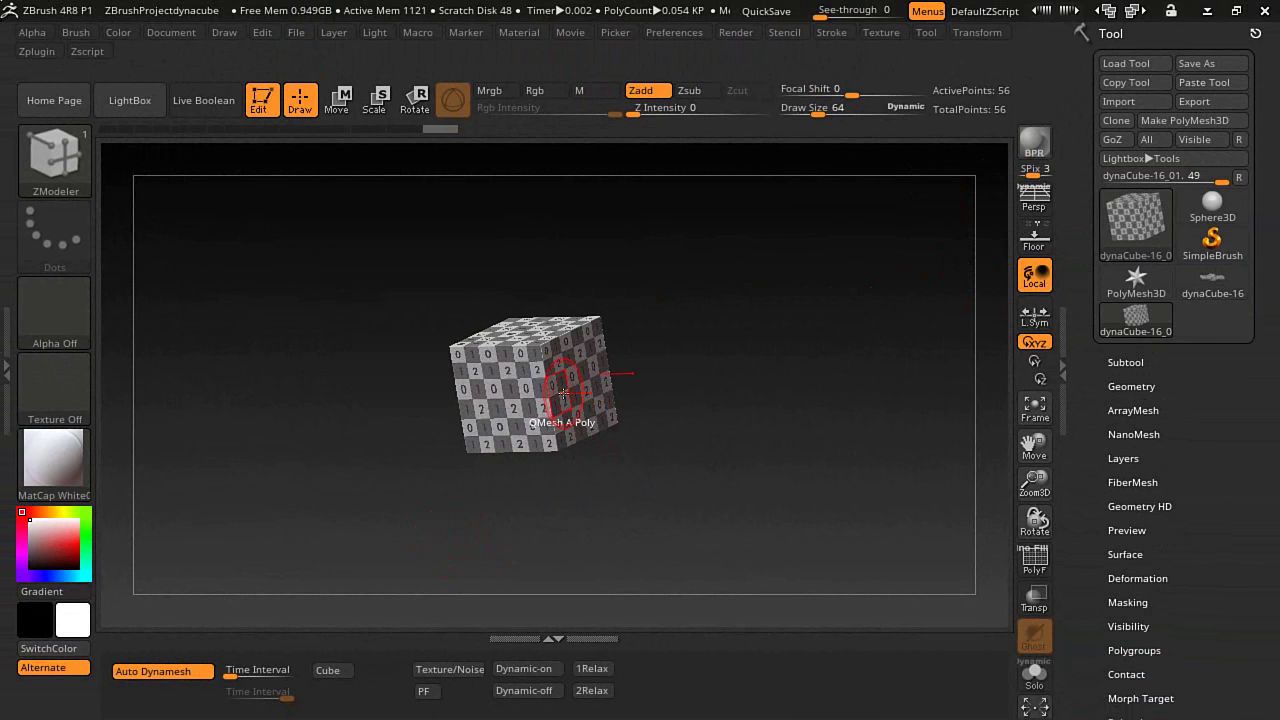
pyautogui.moveTo(564, 393); pyautogui.dragTo(572, 394)
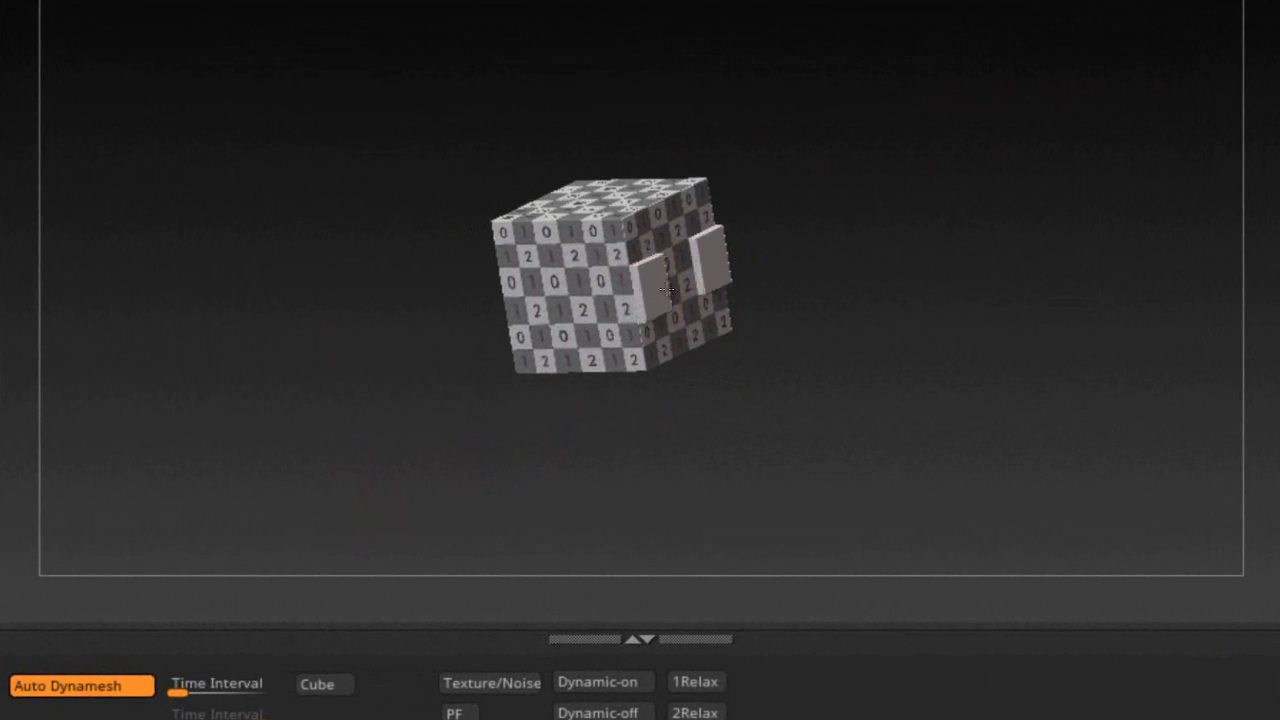
pyautogui.moveTo(667, 291)
pyautogui.mouseDown()
pyautogui.moveTo(954, 316)
pyautogui.moveTo(1093, 307)
pyautogui.moveTo(1063, 306)
pyautogui.moveTo(1079, 308)
pyautogui.mouseUp()
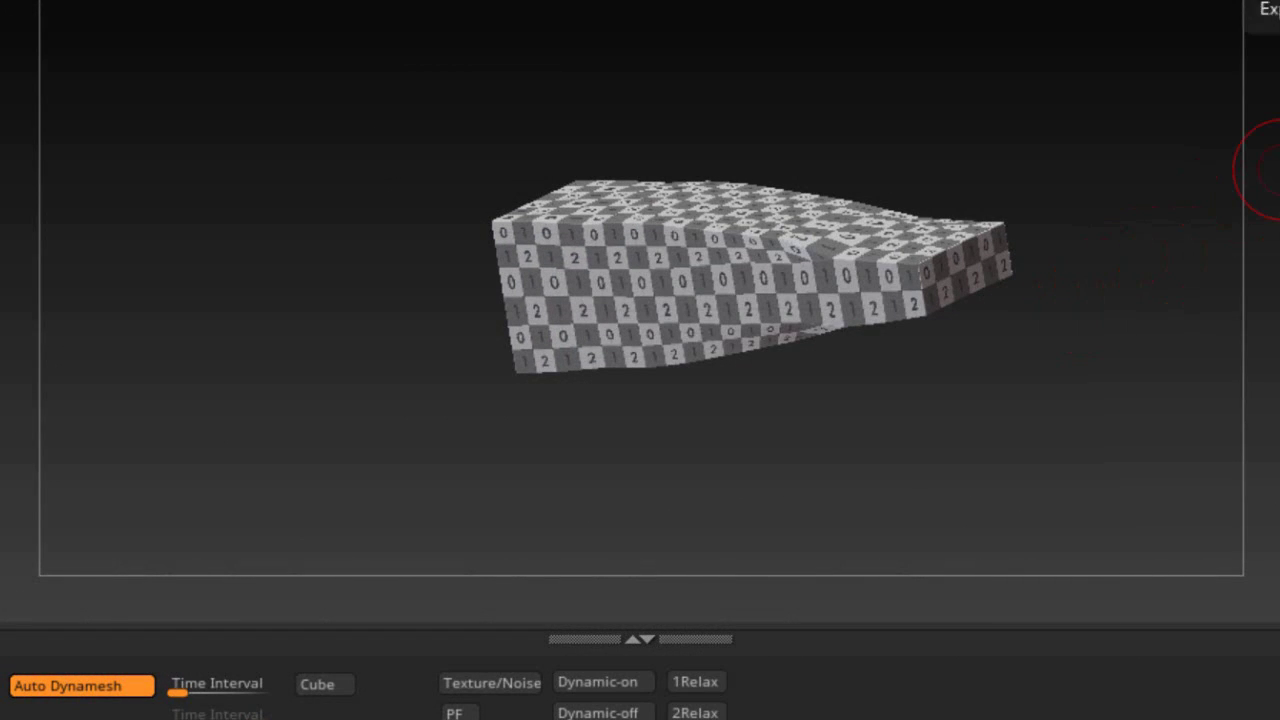
# Undo the last extrusion on the pasted cube and toggle Auto Dynamesh off.
pyautogui.hotkey('ctrl', 'z')
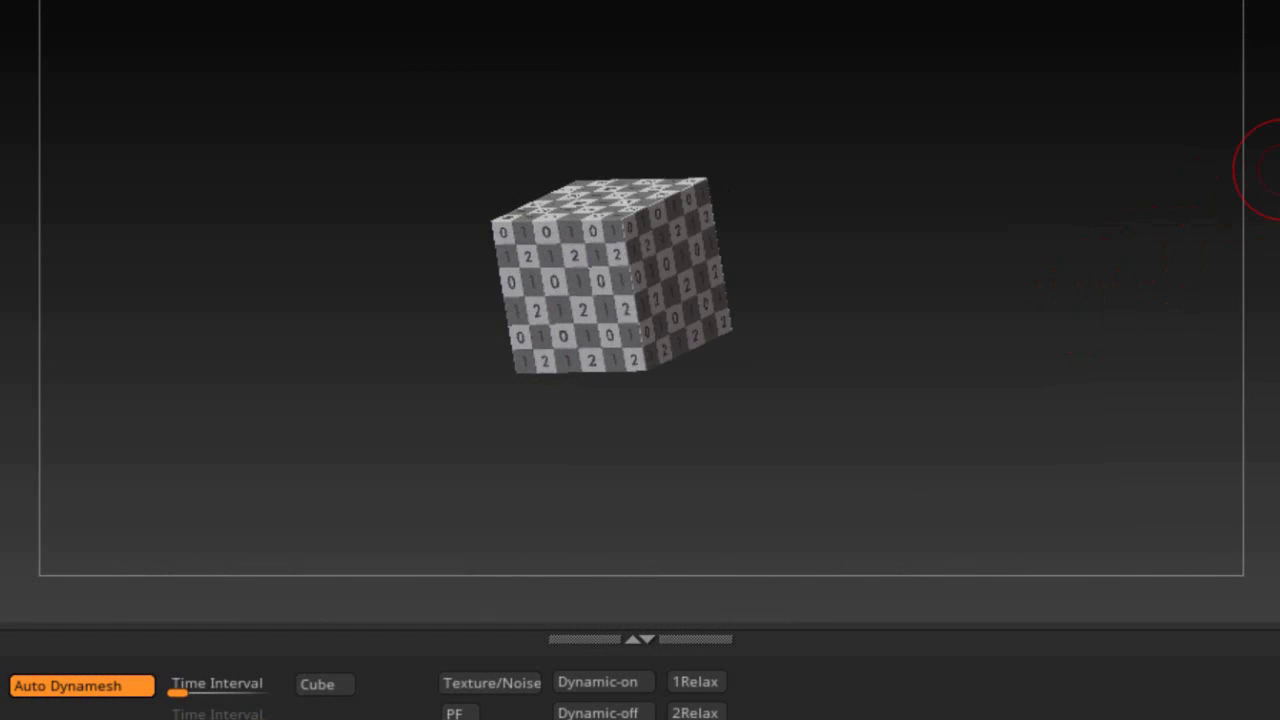
pyautogui.click(103, 685)
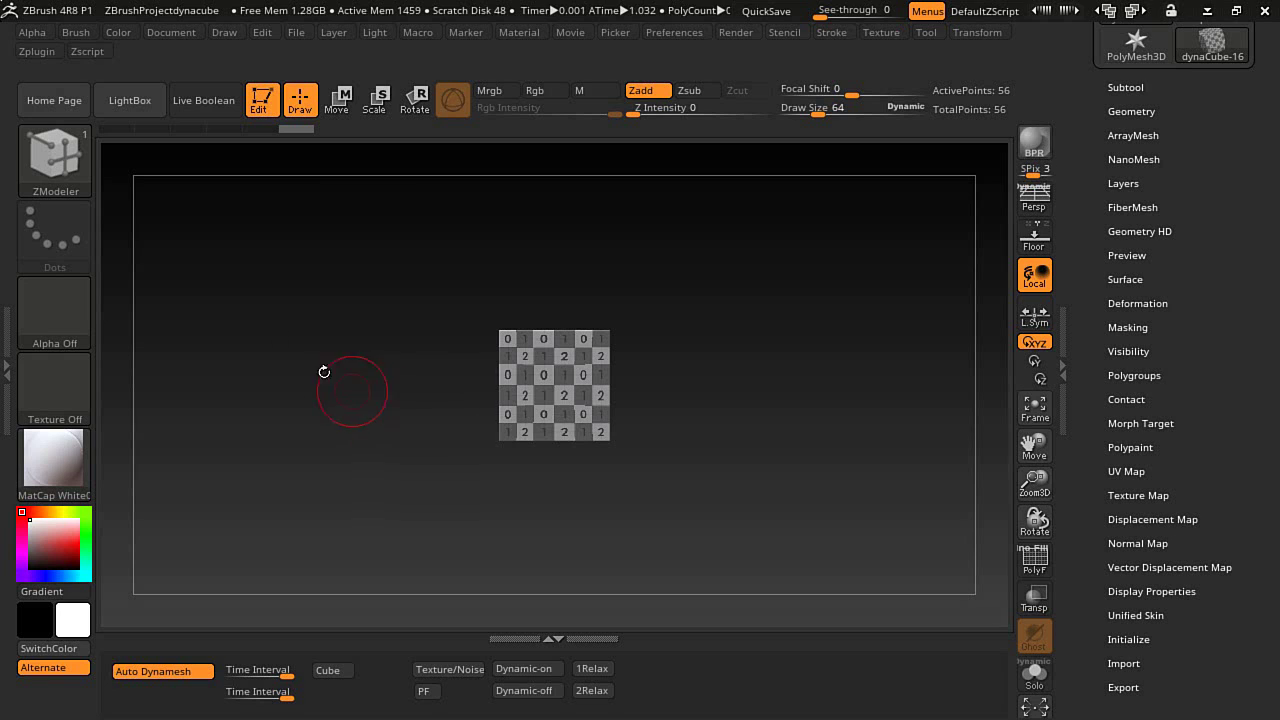
pyautogui.click(80, 163)
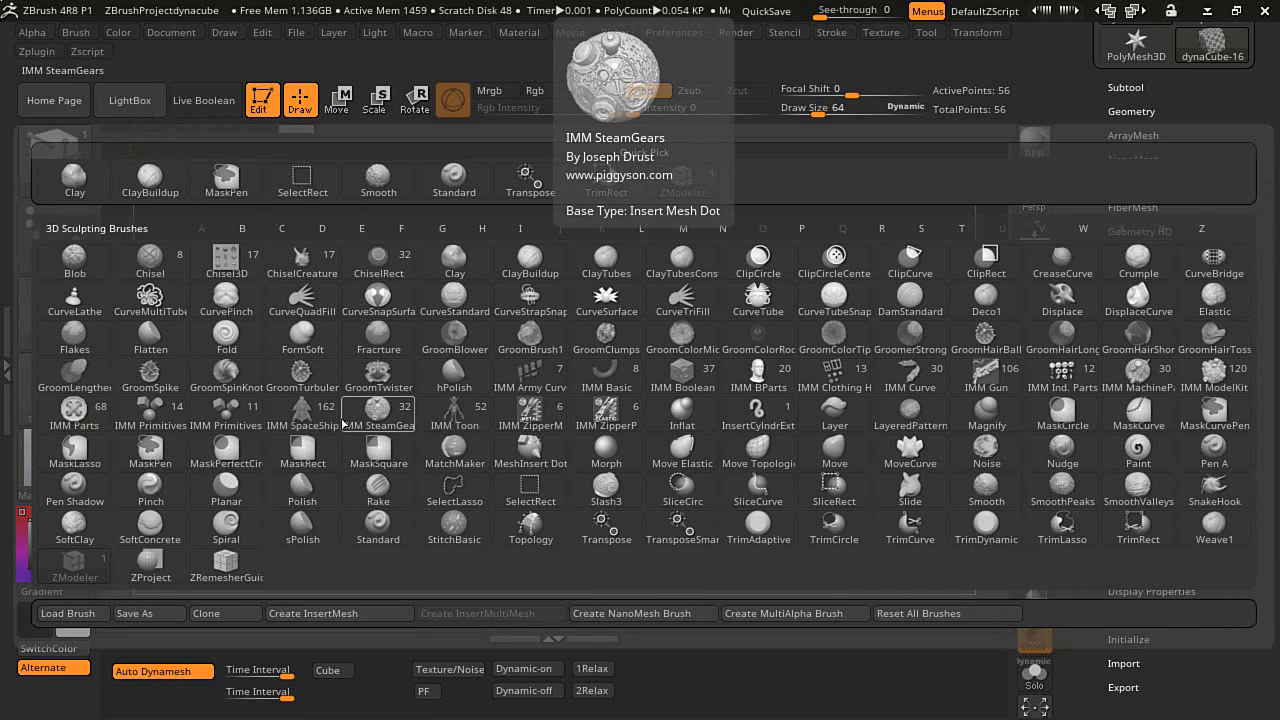
pyautogui.moveTo(338, 418)
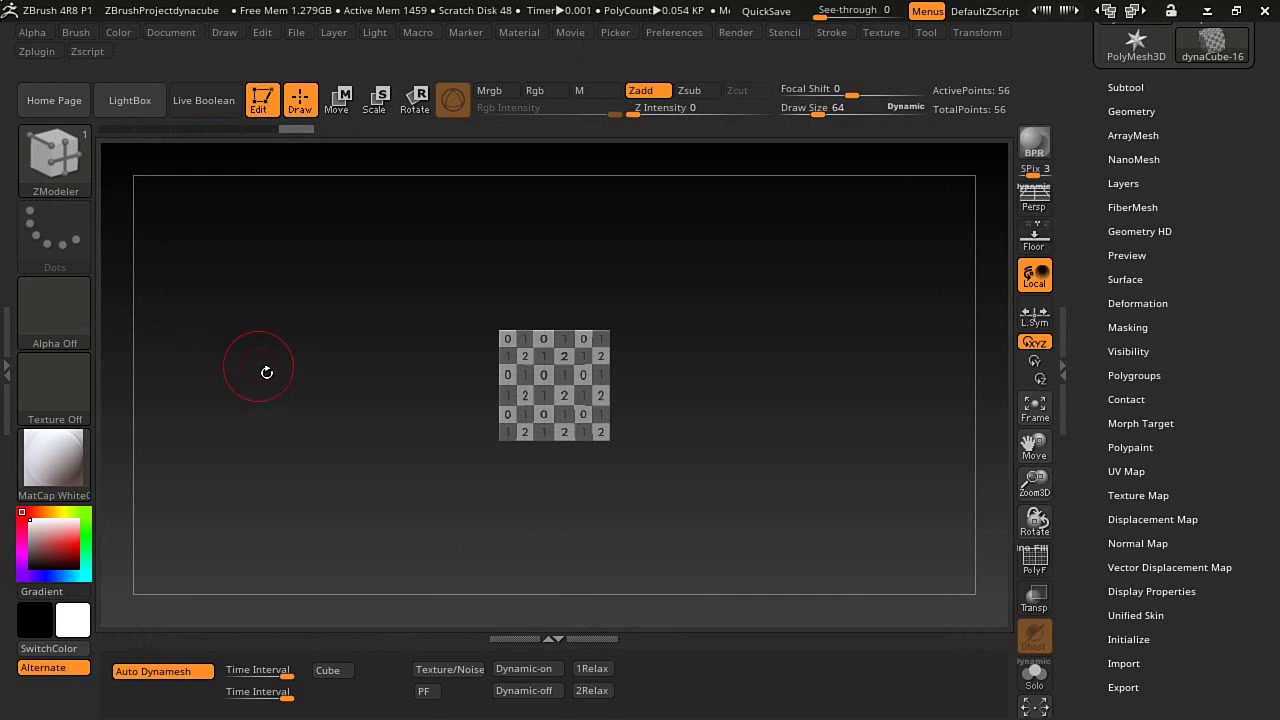
# Pull an arm out of each of two opposite side faces of the cube with ZModeler QMesh.
pyautogui.moveTo(363, 400); pyautogui.dragTo(311, 494)
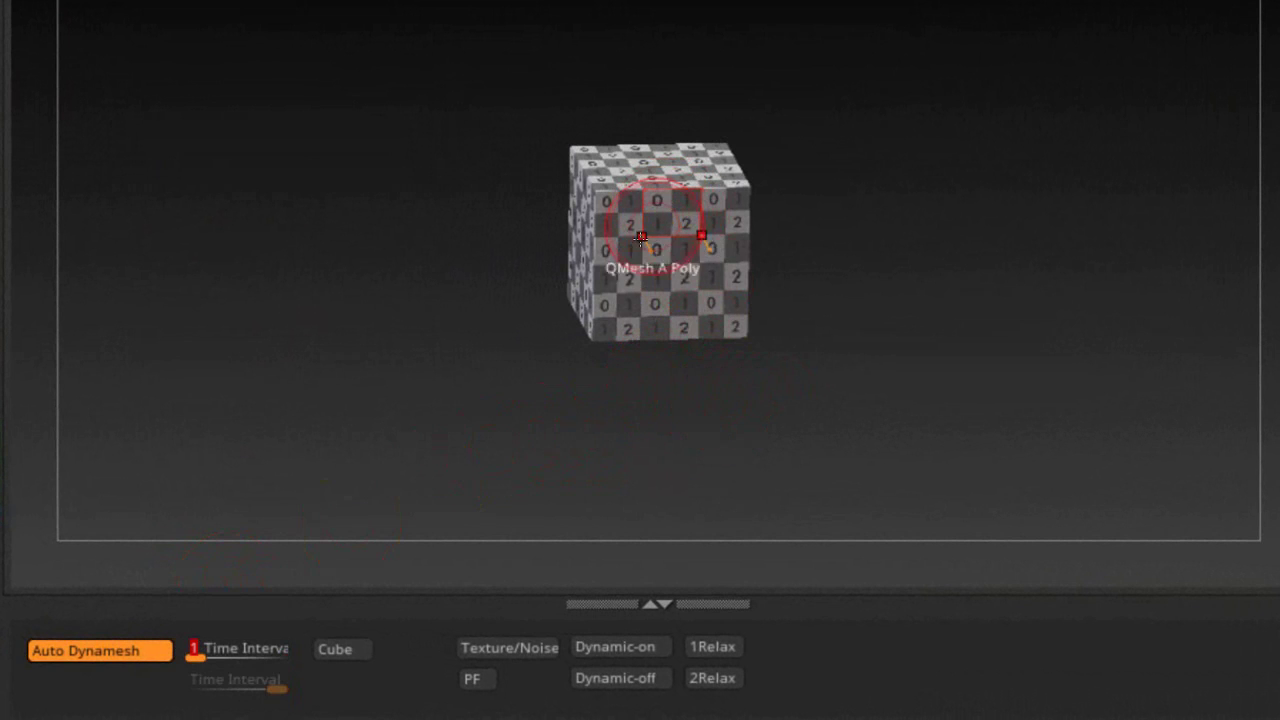
pyautogui.moveTo(437, 257); pyautogui.dragTo(505, 280)
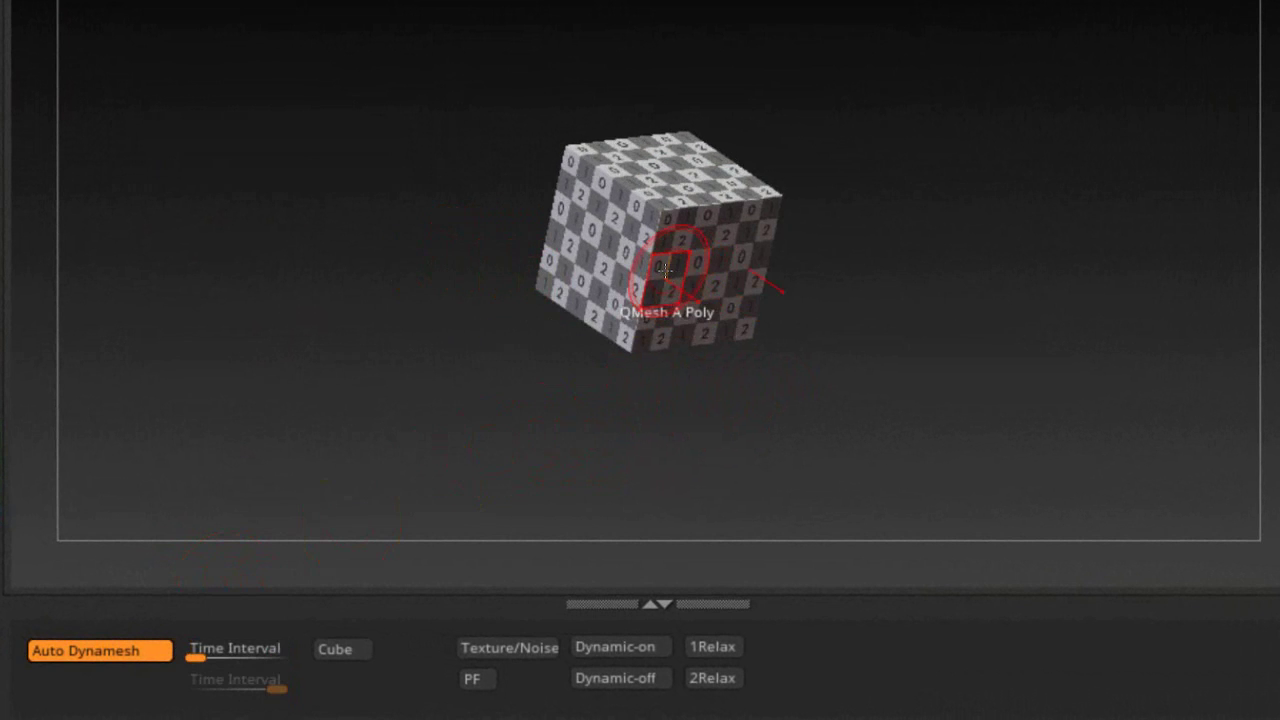
pyautogui.moveTo(664, 270); pyautogui.dragTo(903, 481)
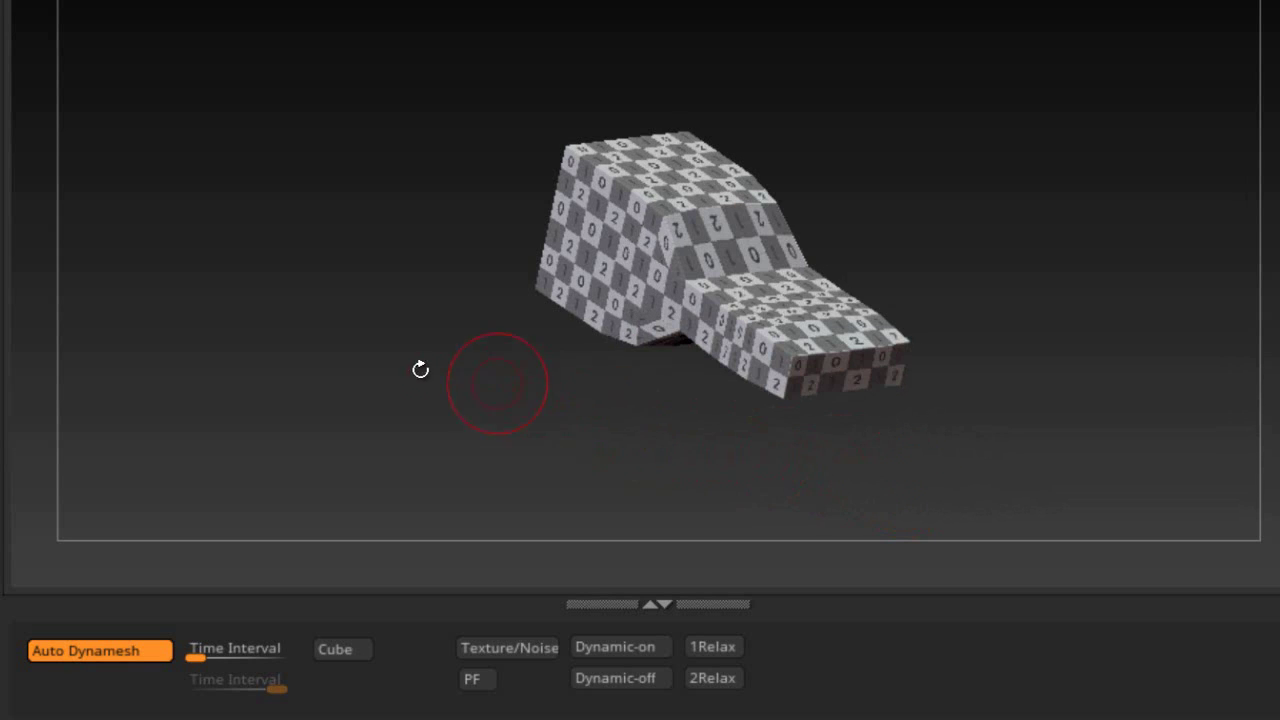
pyautogui.moveTo(420, 366); pyautogui.dragTo(551, 374)
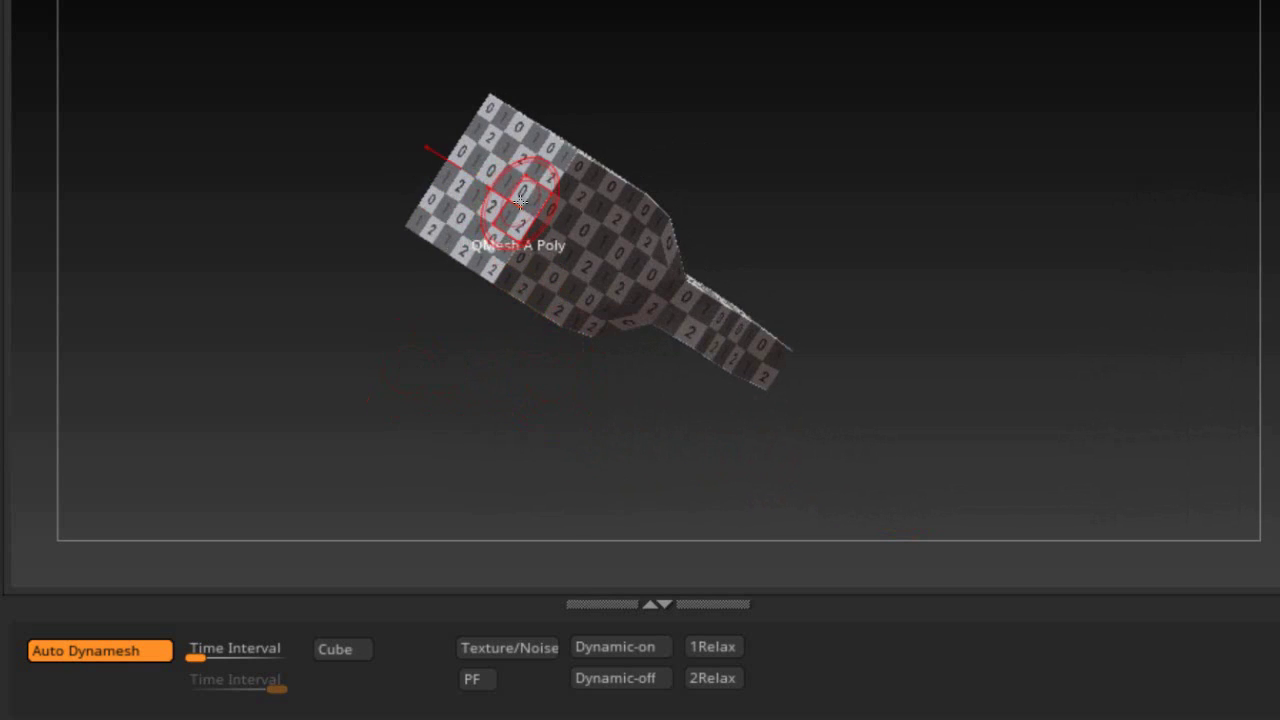
pyautogui.moveTo(513, 200); pyautogui.dragTo(527, 162)
# Pull small protrusions out of the sides of both arm ends with QMesh.
pyautogui.moveTo(797, 145); pyautogui.dragTo(823, 413)
pyautogui.click(822, 453)
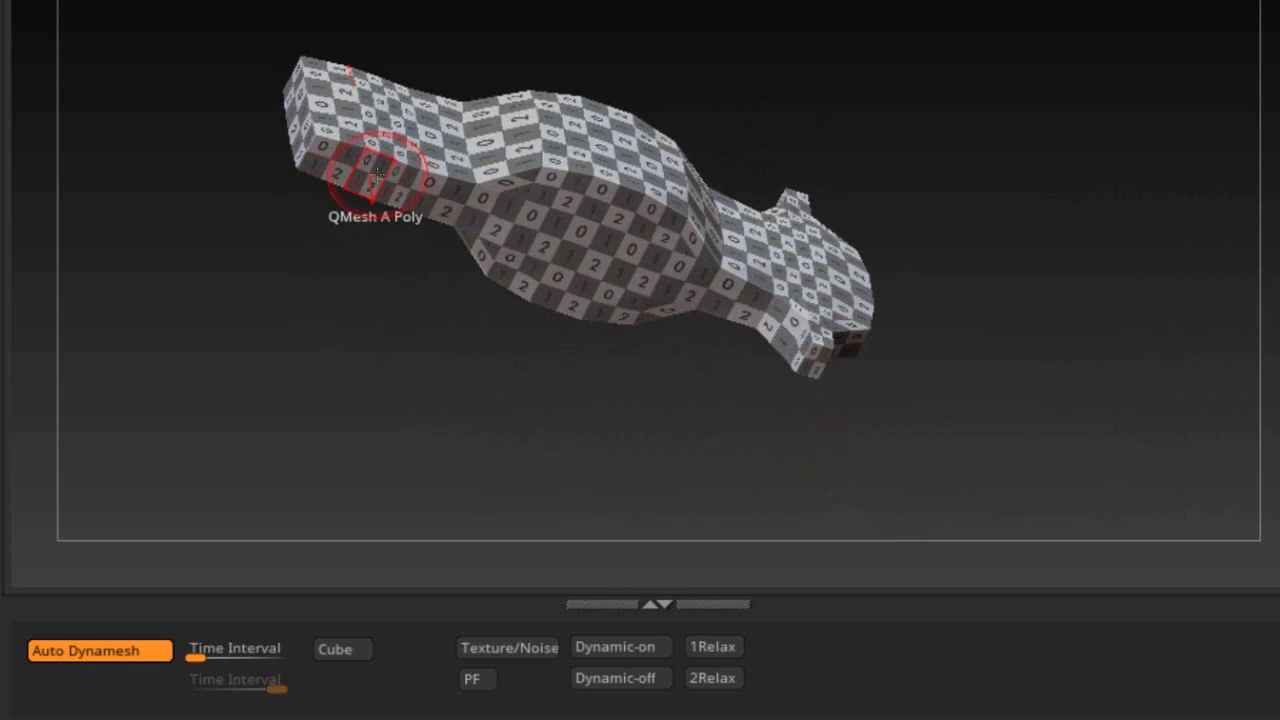
pyautogui.moveTo(370, 172); pyautogui.dragTo(385, 215)
pyautogui.click(406, 280)
pyautogui.moveTo(406, 280); pyautogui.dragTo(357, 202)
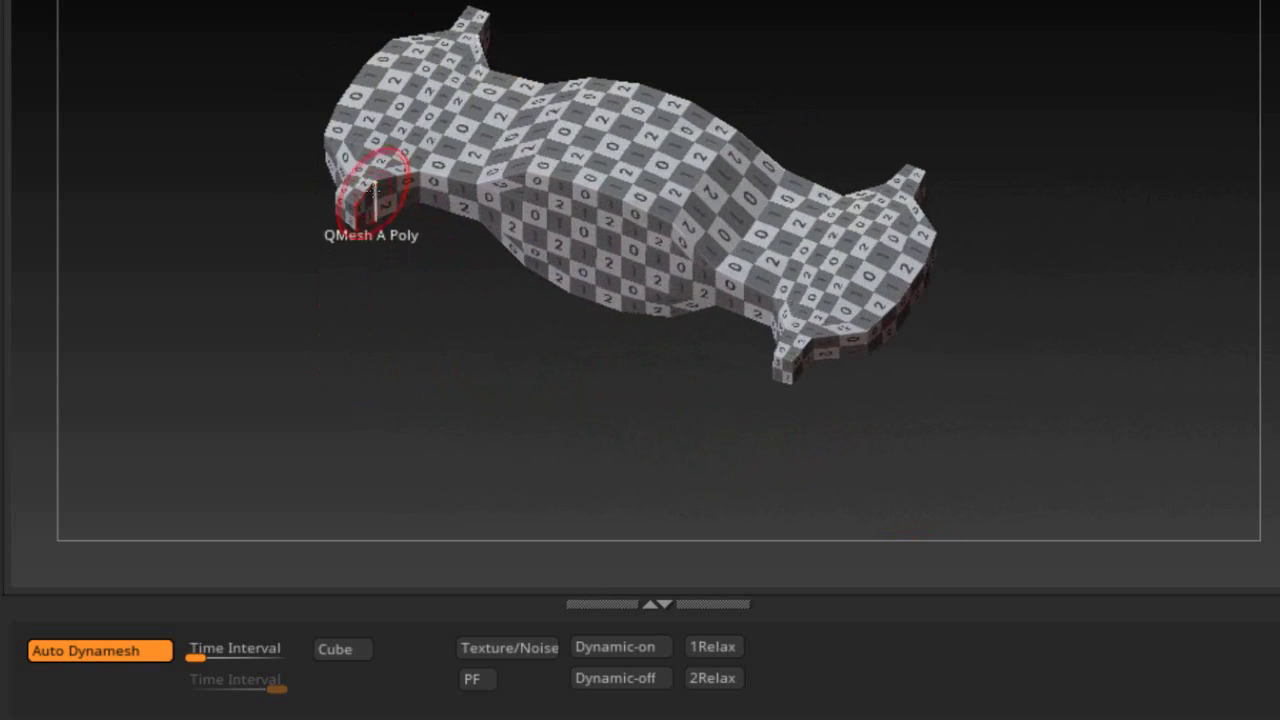
pyautogui.click(371, 205)
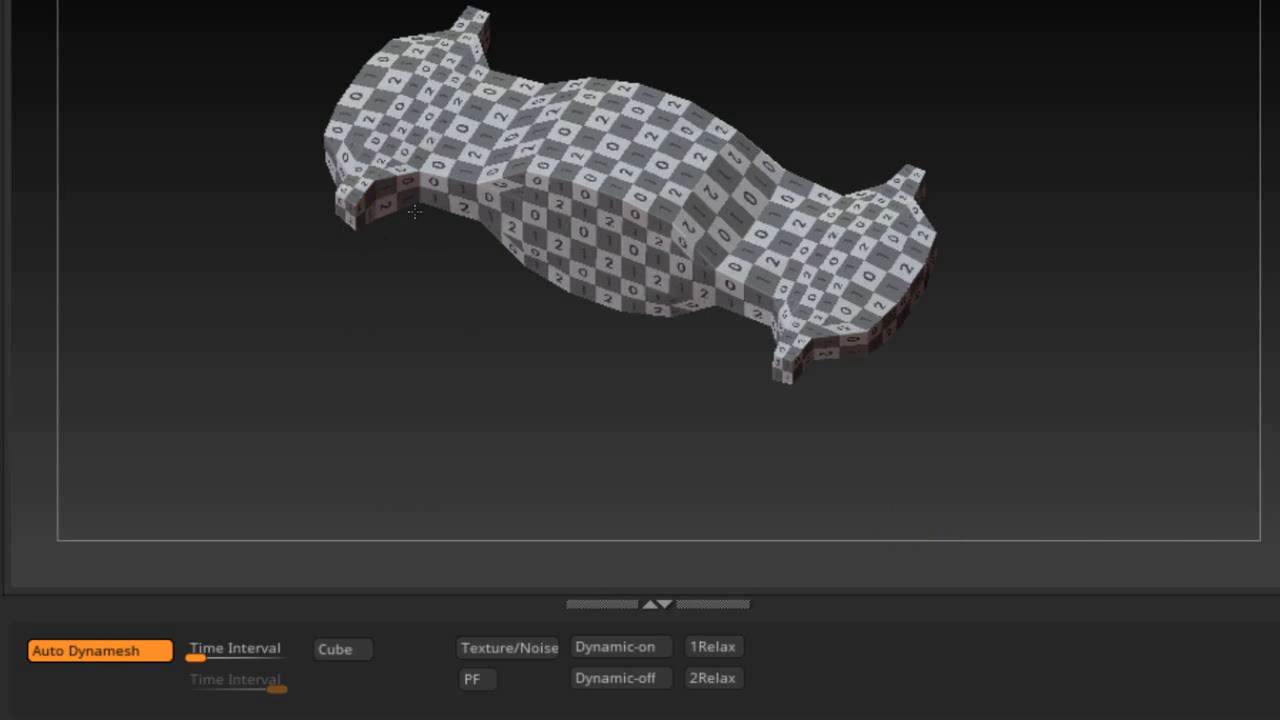
pyautogui.click(390, 197)
pyautogui.moveTo(391, 198); pyautogui.dragTo(399, 205)
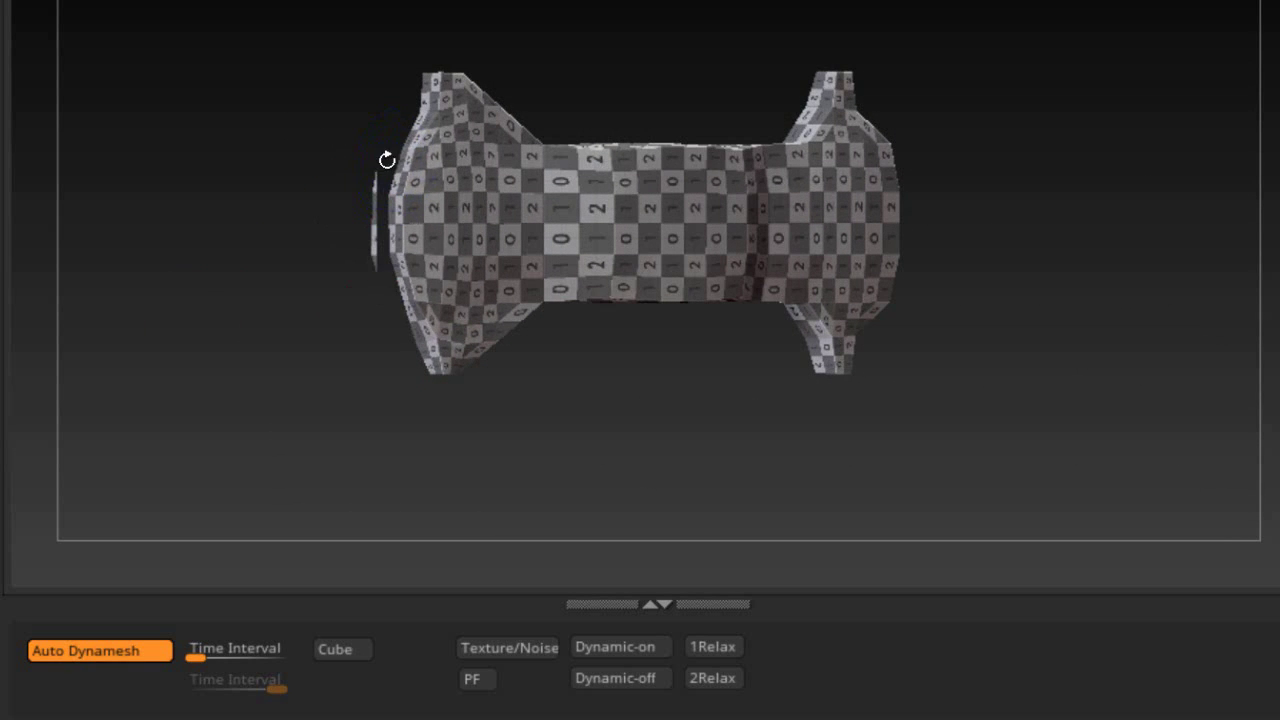
# Stretch the whole model vertically with the transform gizmo's Y scale, and return to Draw mode.
pyautogui.moveTo(274, 260); pyautogui.dragTo(213, 488)
pyautogui.moveTo(224, 325); pyautogui.dragTo(224, 428)
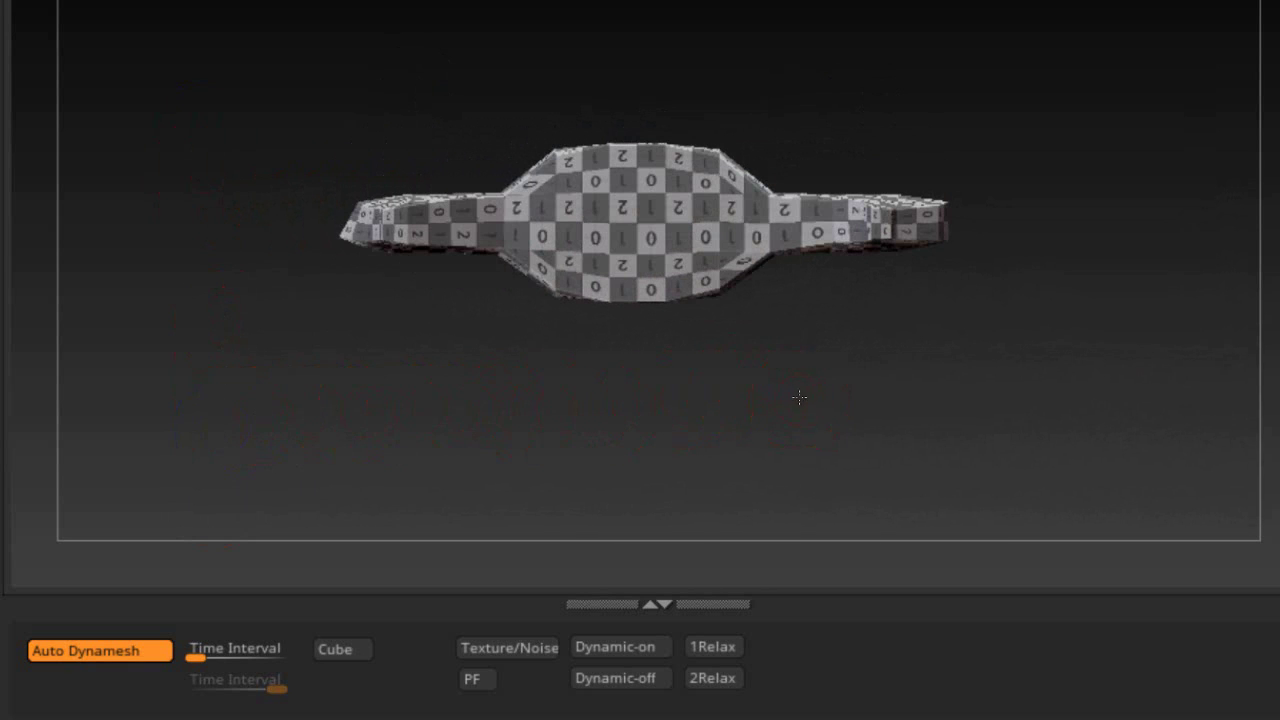
pyautogui.moveTo(799, 397); pyautogui.dragTo(528, 155)
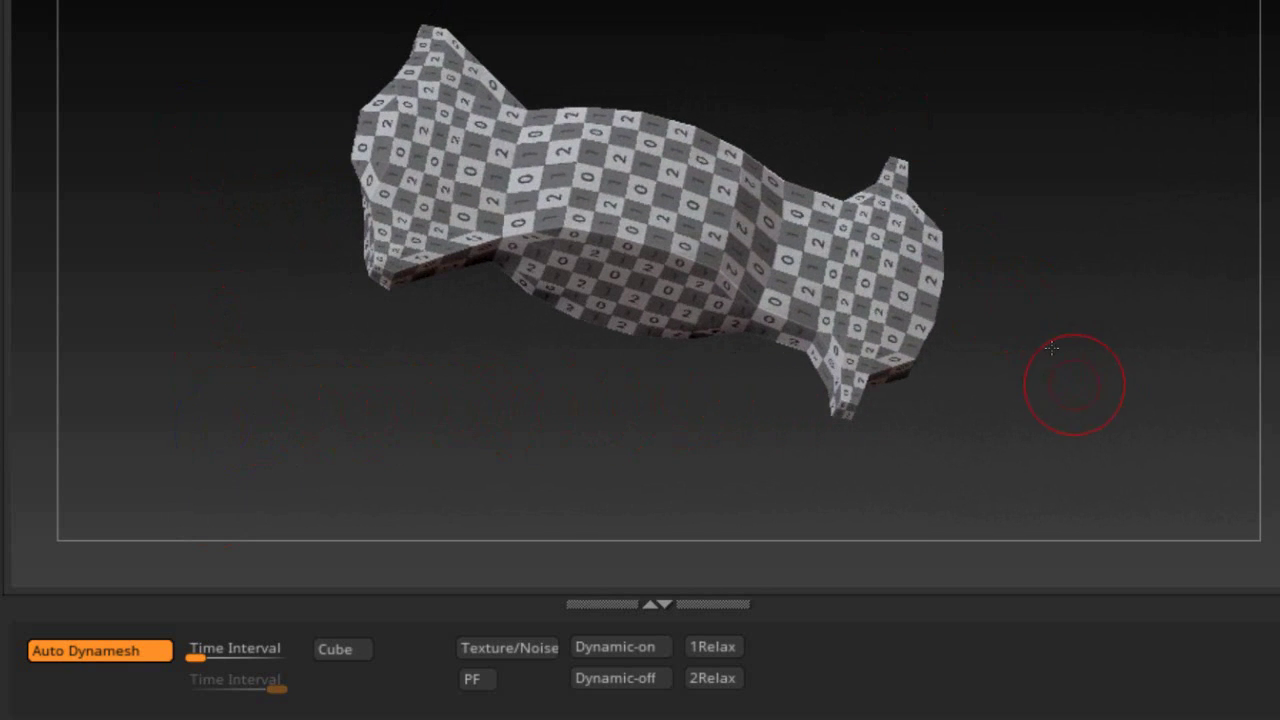
pyautogui.moveTo(1052, 346); pyautogui.dragTo(1047, 210)
pyautogui.click(1027, 220)
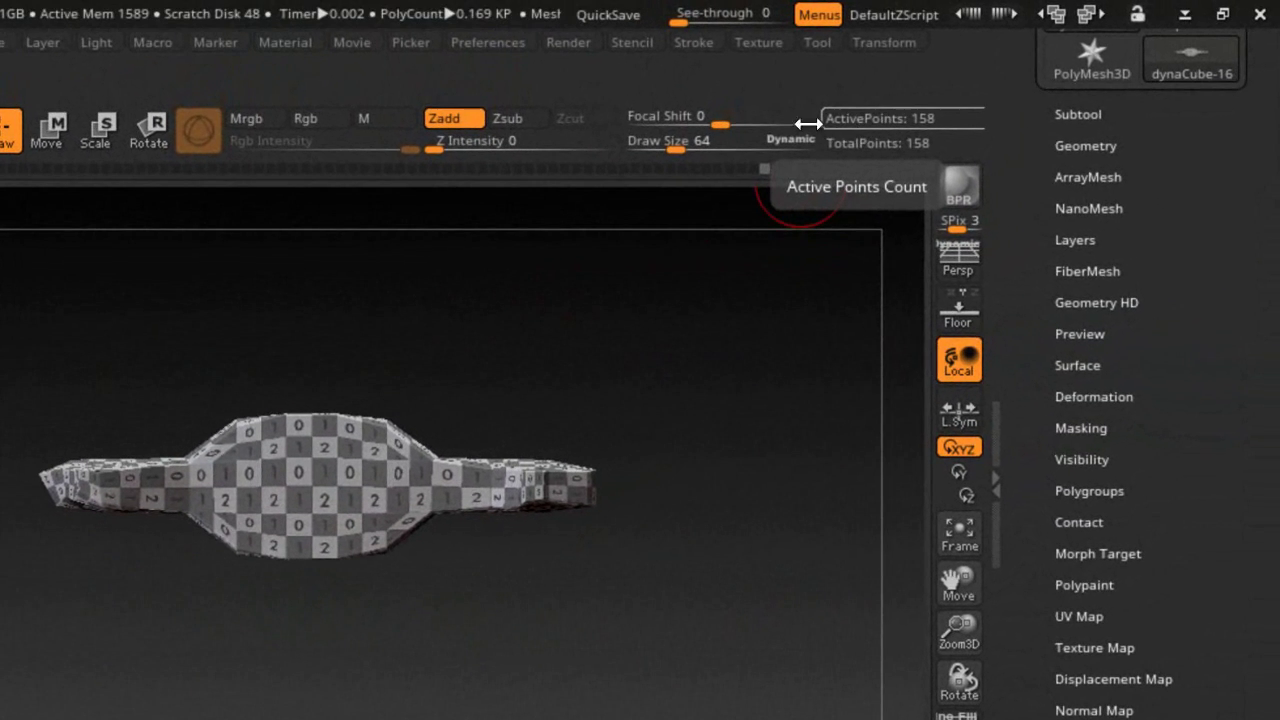
pyautogui.click(46, 128)
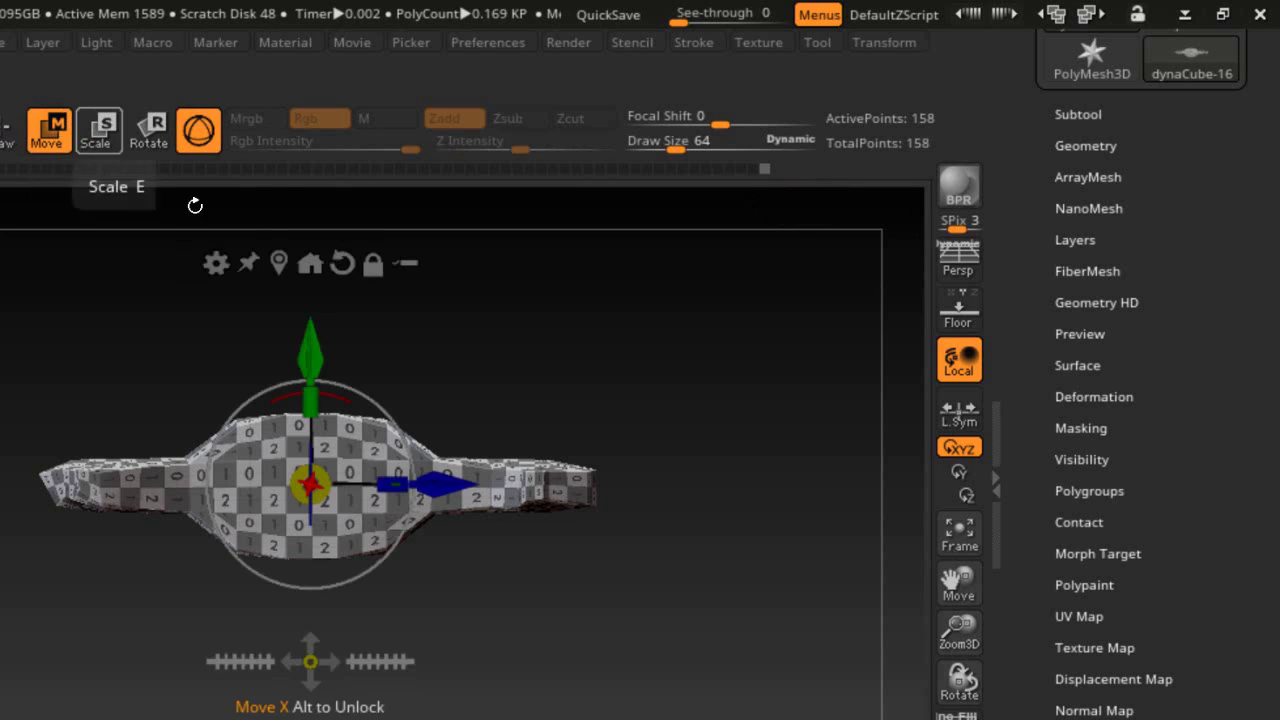
pyautogui.moveTo(310, 400); pyautogui.dragTo(300, 312)
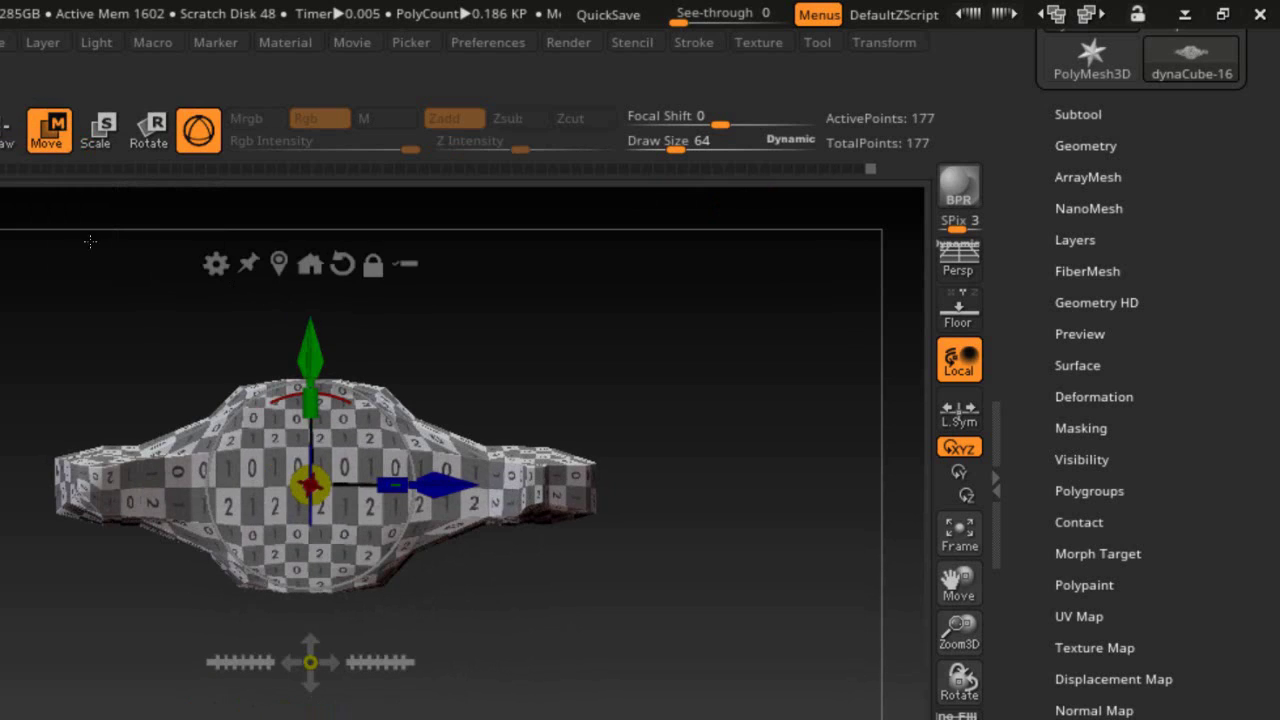
pyautogui.click(6, 130)
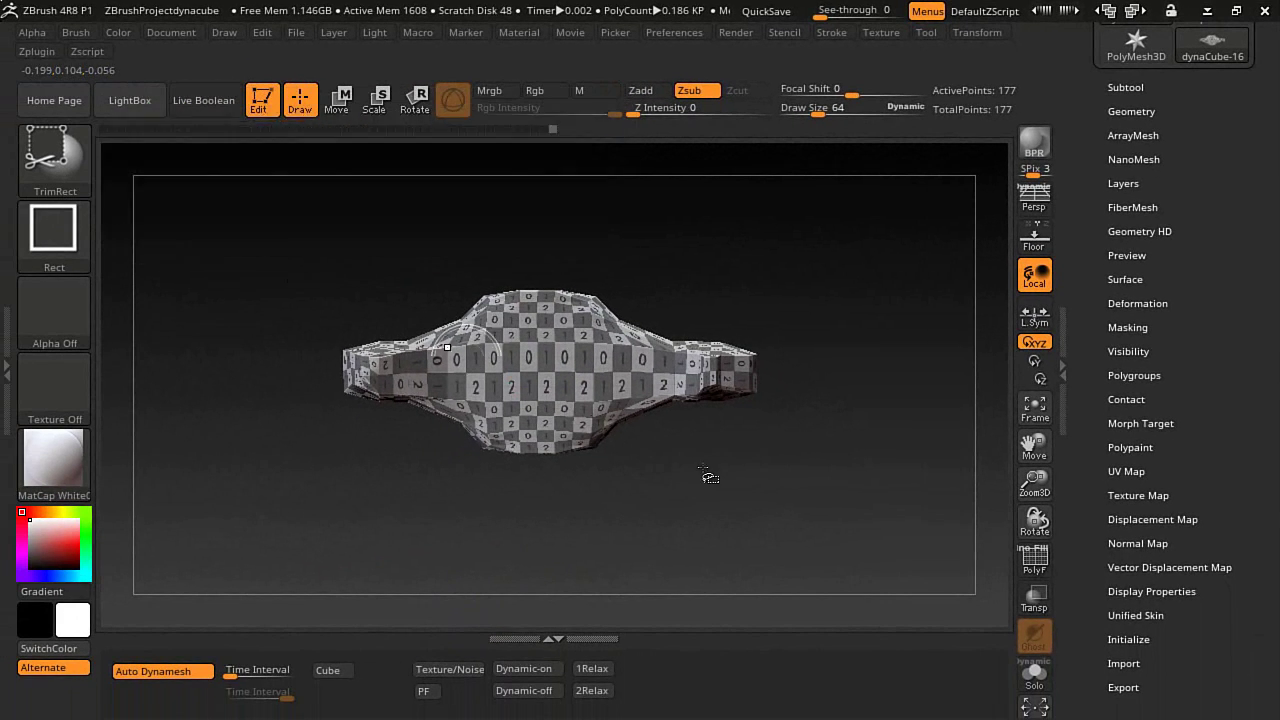
# Trim off the model's lower half and the top of its raised middle with TrimRect.
pyautogui.moveTo(844, 531); pyautogui.dragTo(321, 381)
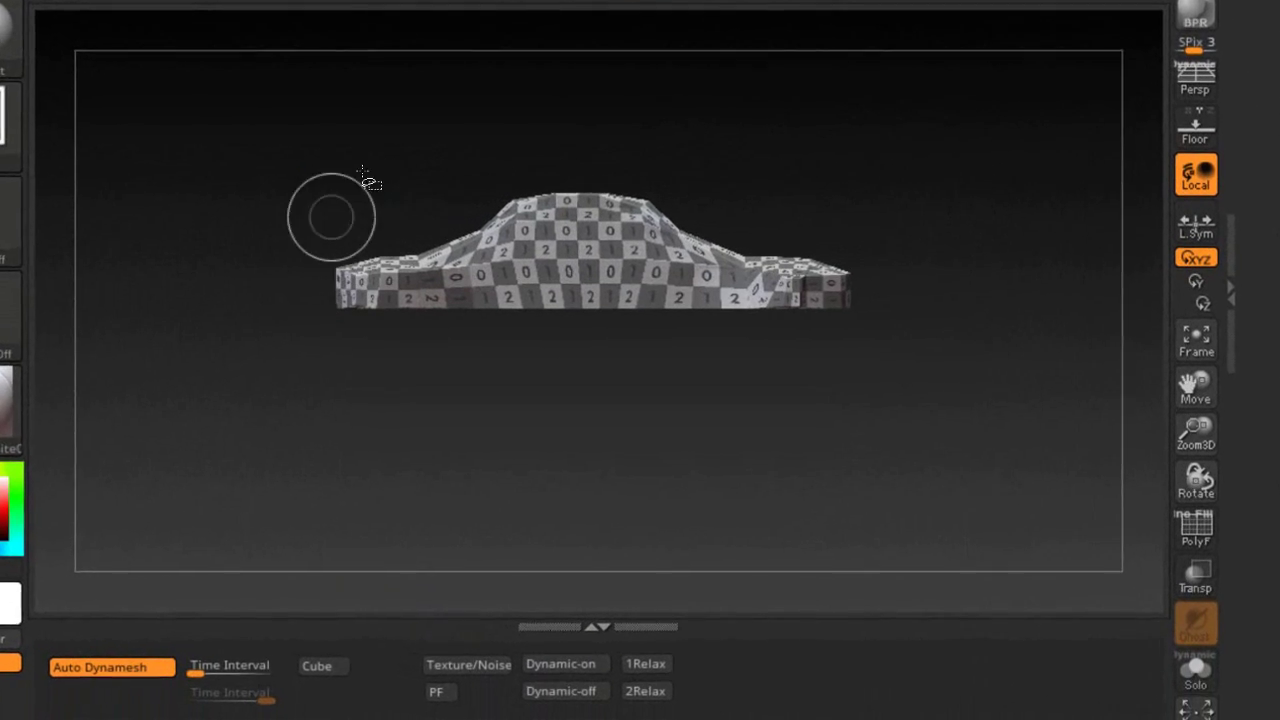
pyautogui.moveTo(592, 460); pyautogui.dragTo(607, 219)
pyautogui.moveTo(632, 175)
pyautogui.mouseDown()
pyautogui.moveTo(619, 369)
pyautogui.moveTo(630, 452)
pyautogui.mouseUp()
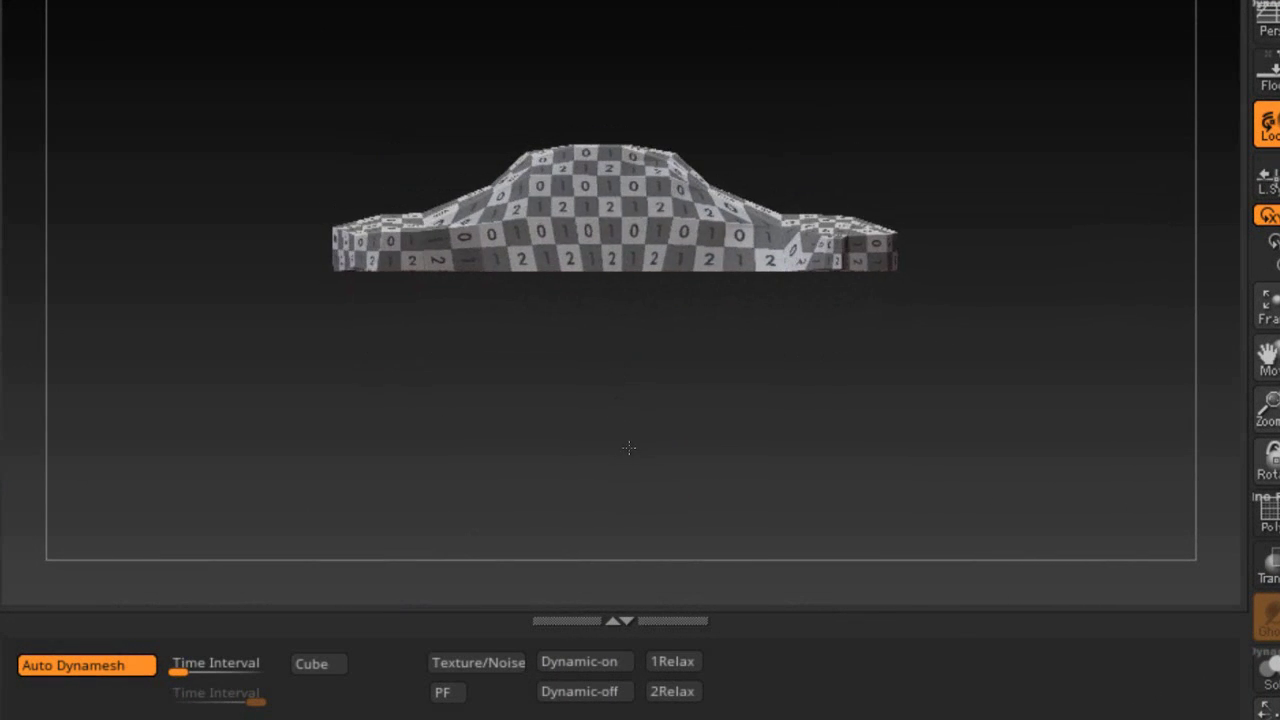
pyautogui.keyDown('ctrl'); pyautogui.keyDown('shift'); pyautogui.moveTo(406, 75); pyautogui.dragTo(758, 173); pyautogui.keyUp('shift'); pyautogui.keyUp('ctrl')
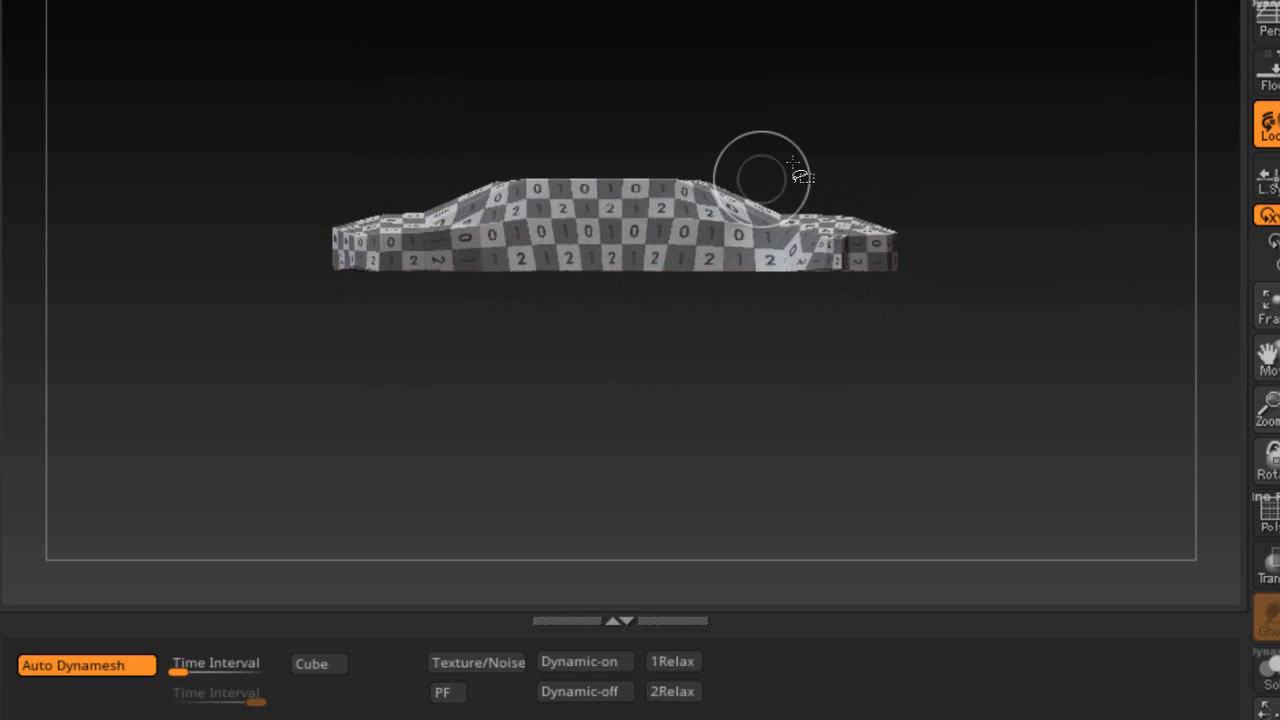
pyautogui.moveTo(905, 148); pyautogui.dragTo(910, 462)
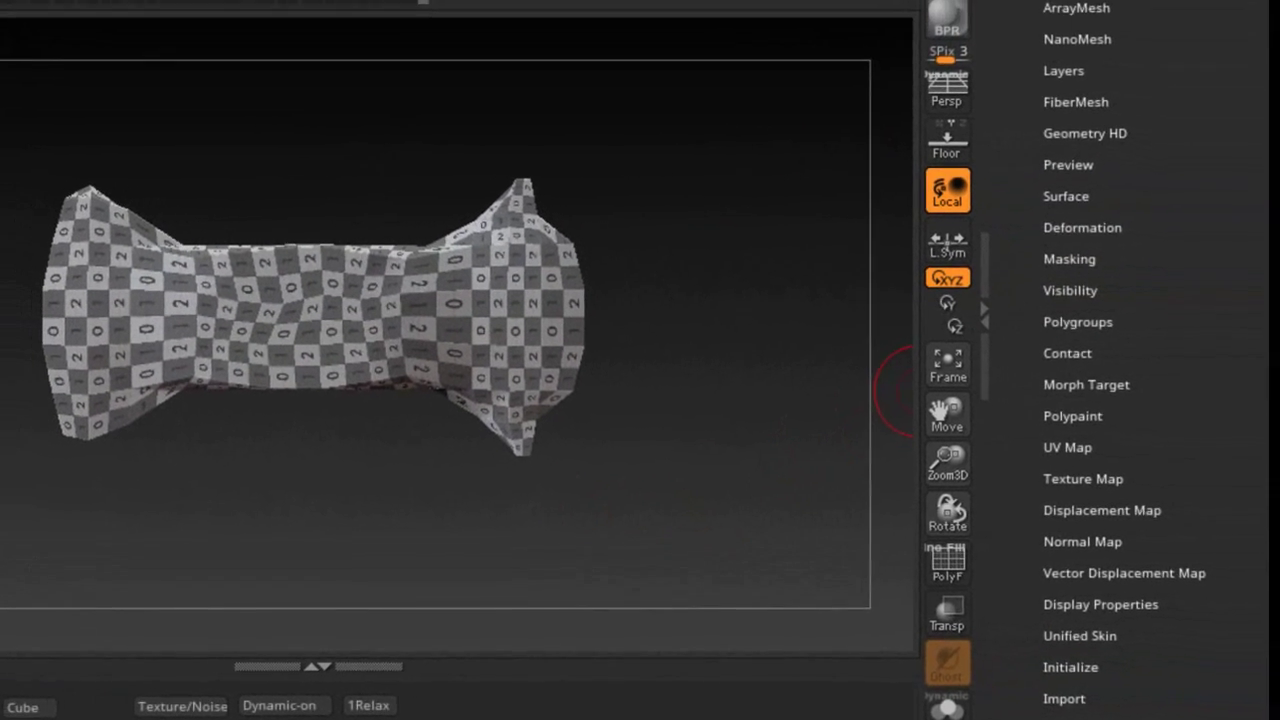
# Open the Modify Topology geometry options and examine the trimmed model in side view.
pyautogui.click(1050, 28)
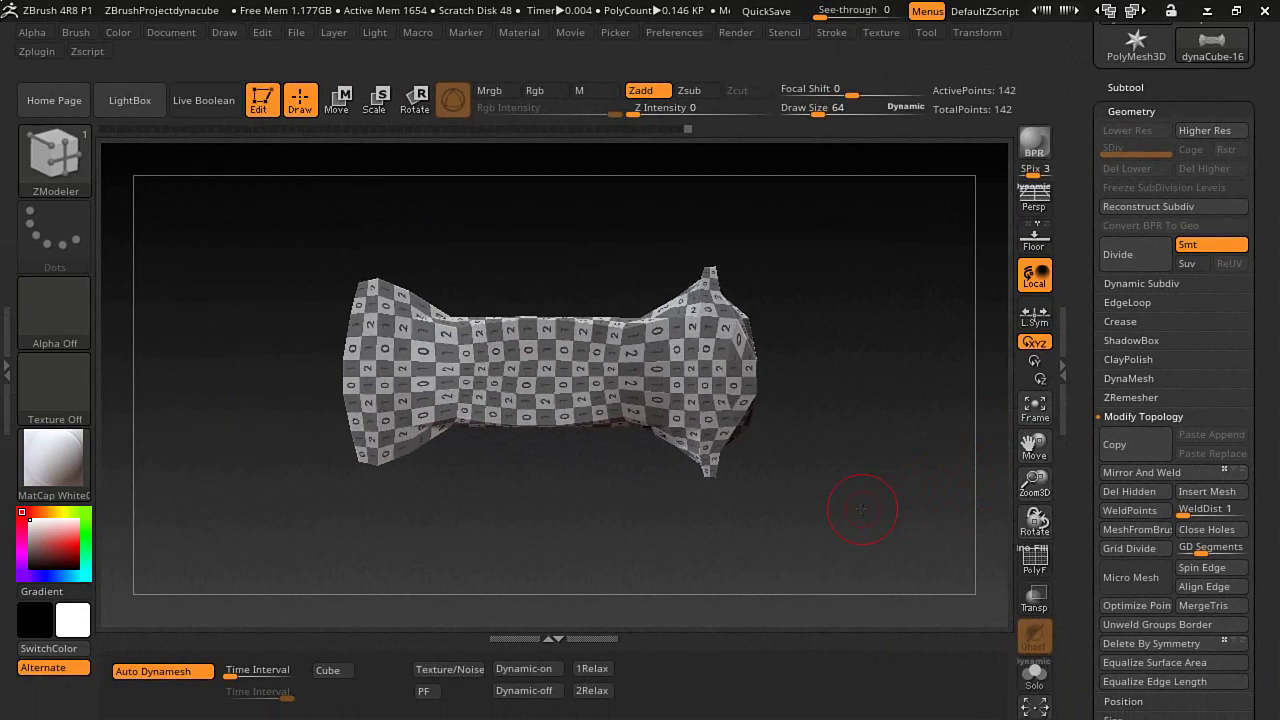
pyautogui.moveTo(700, 468); pyautogui.dragTo(696, 167)
pyautogui.moveTo(857, 284); pyautogui.dragTo(822, 341)
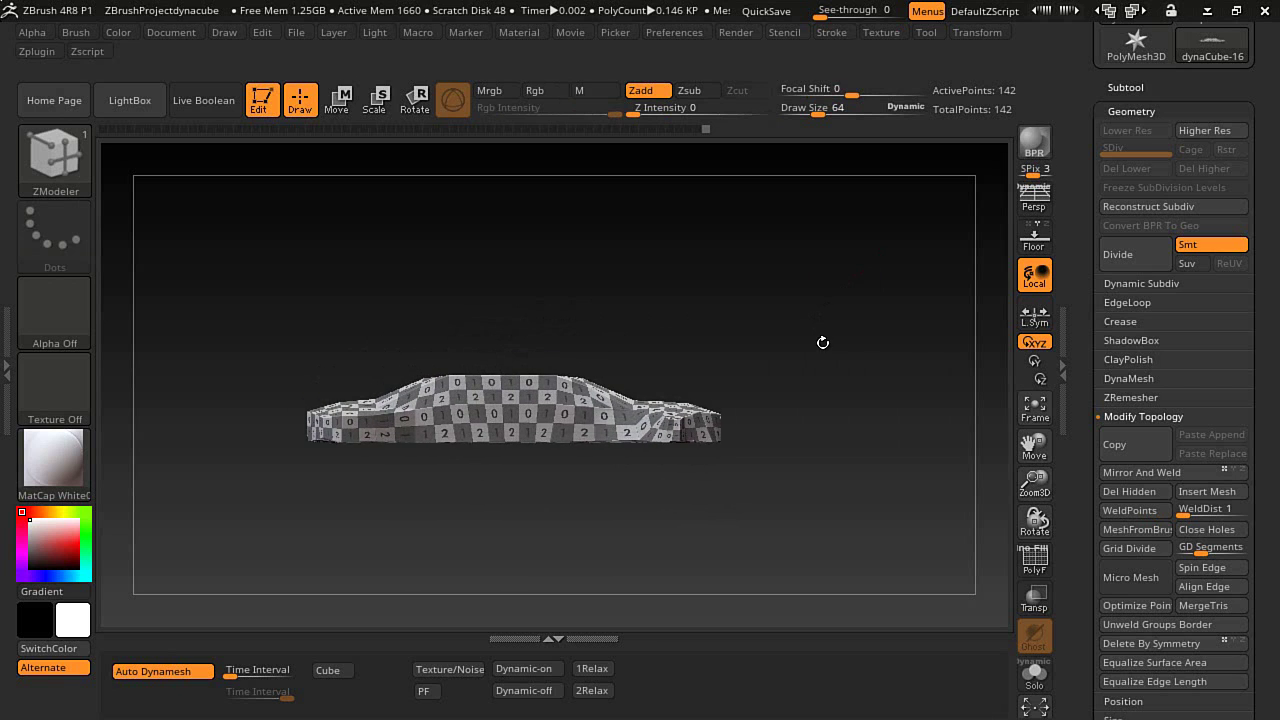
# Switch the model from texture to polyframe display and back to compare its checker pattern with the polygroups.
pyautogui.moveTo(545, 560); pyautogui.dragTo(500, 600)
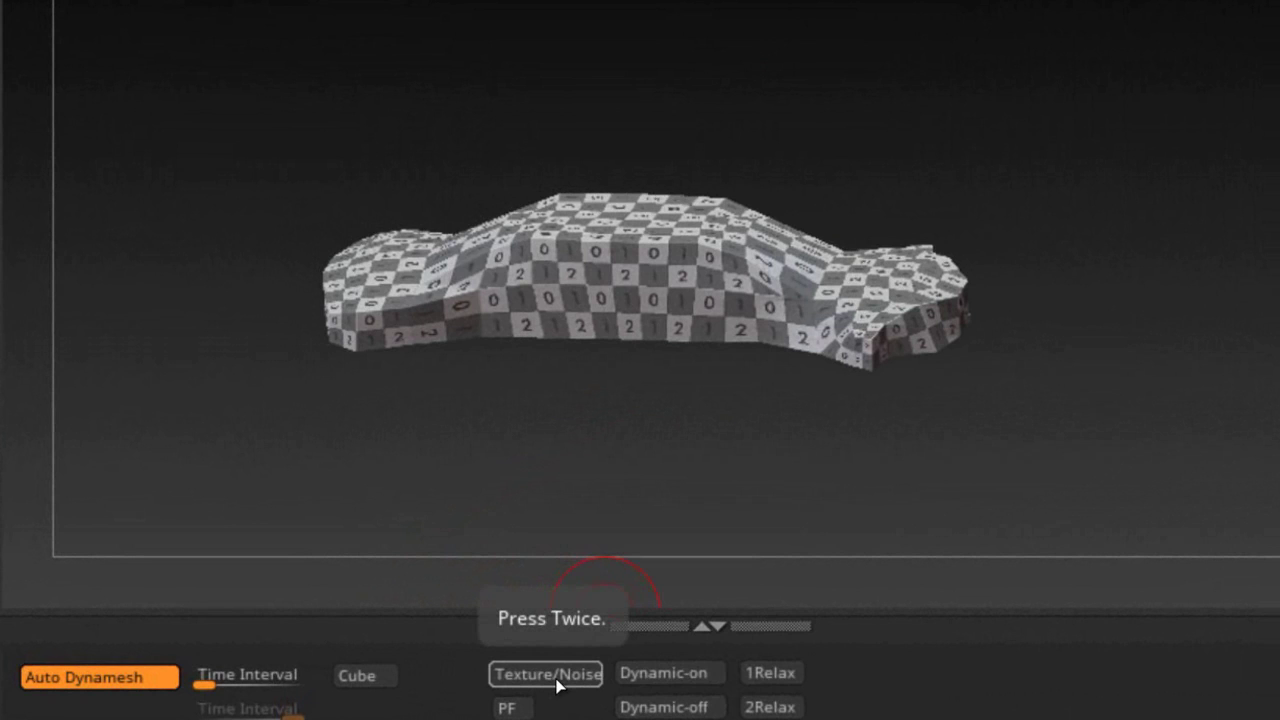
pyautogui.click(557, 678)
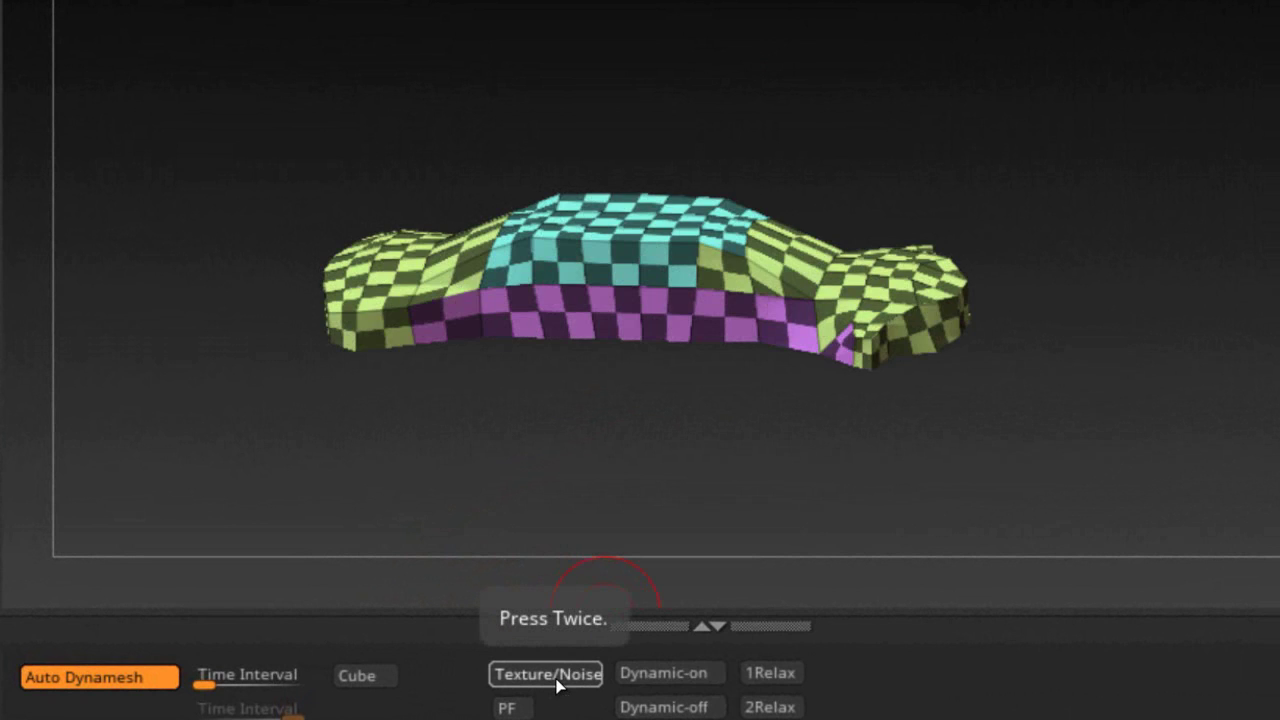
pyautogui.click(557, 678)
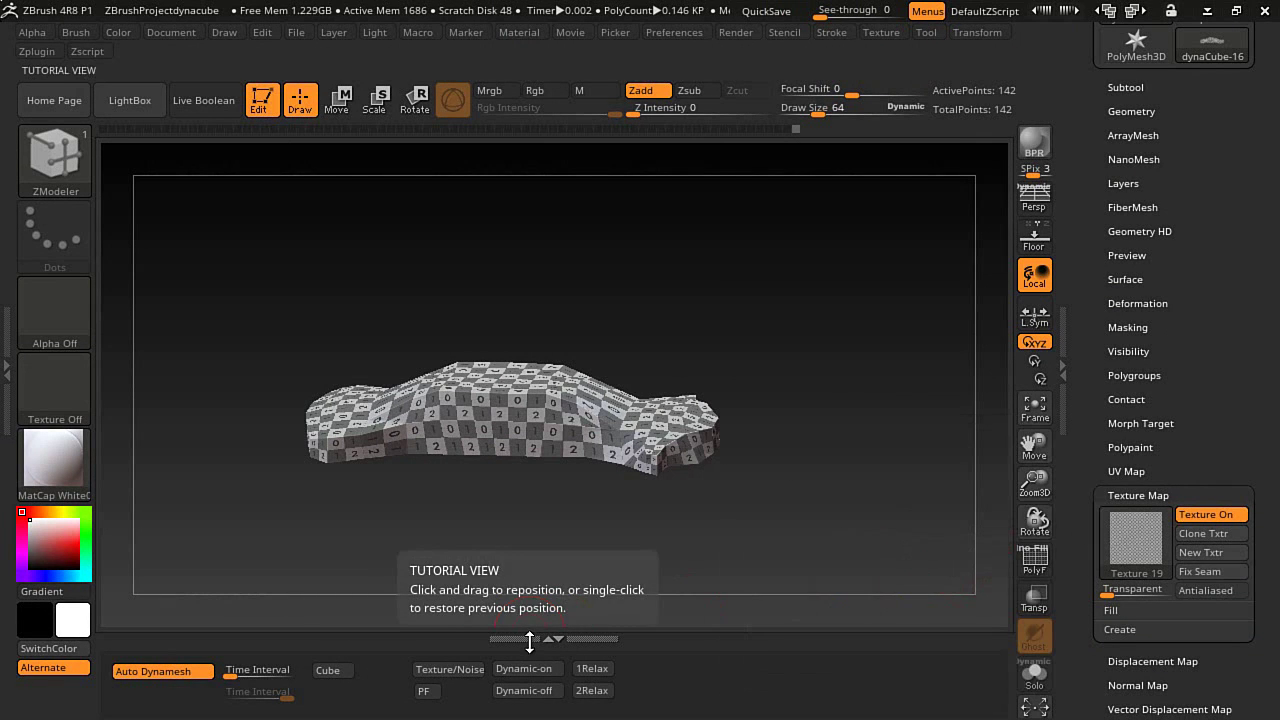
# Change the model's texture map to Texture 03 and check it by toggling the Texture/Noise display twice.
pyautogui.click(1120, 549)
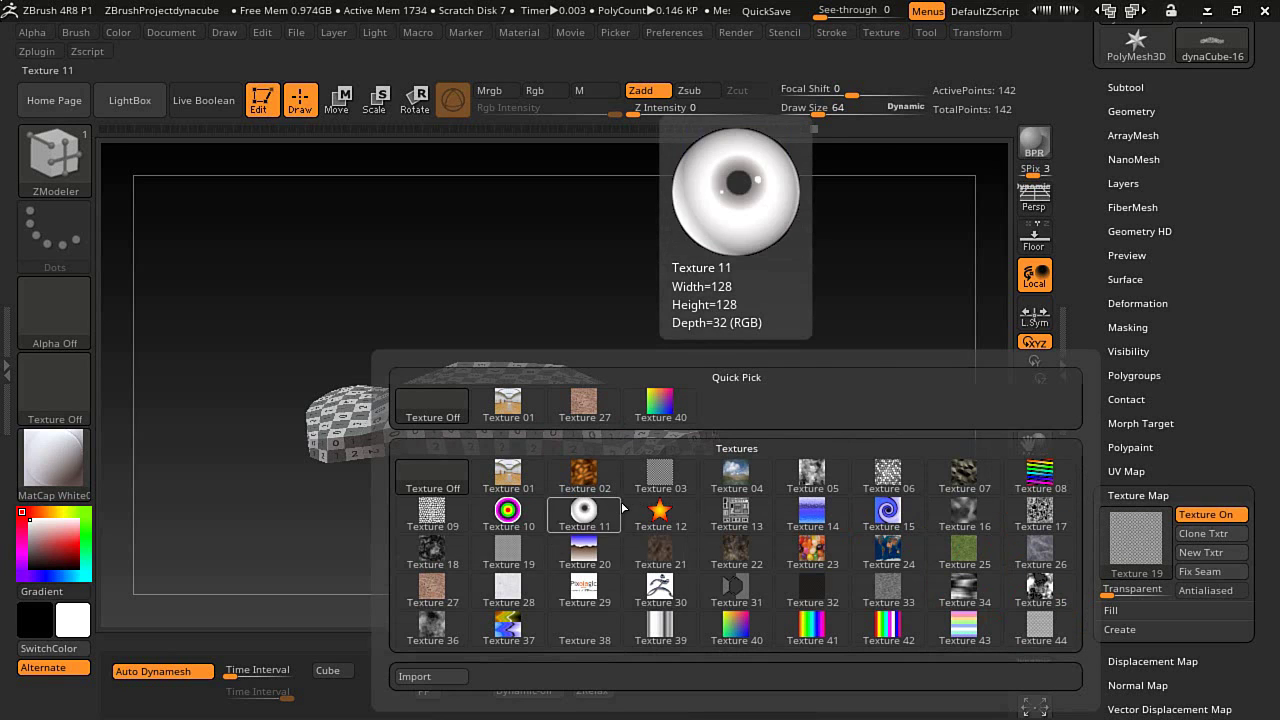
pyautogui.click(652, 482)
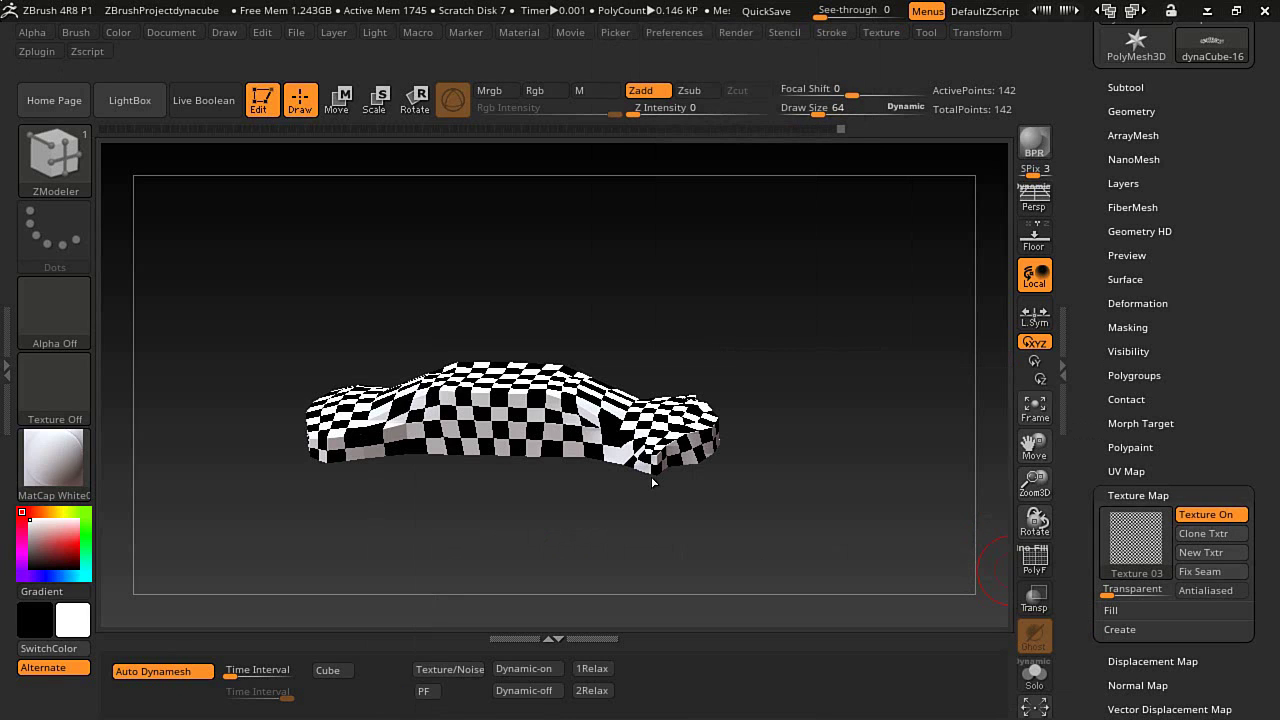
pyautogui.click(465, 668)
pyautogui.click(467, 667)
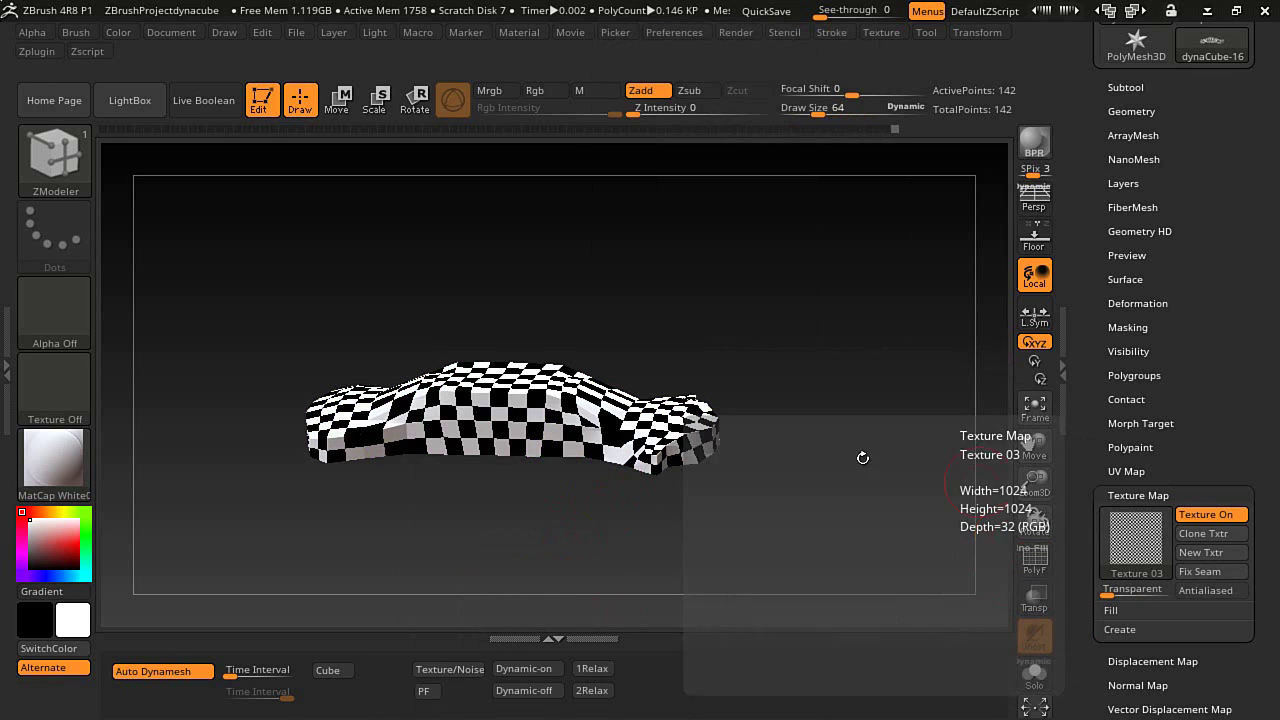
# Pull the end of the body outward using the Move Topological brush with Draw Size 109.
pyautogui.moveTo(860, 454); pyautogui.dragTo(861, 555)
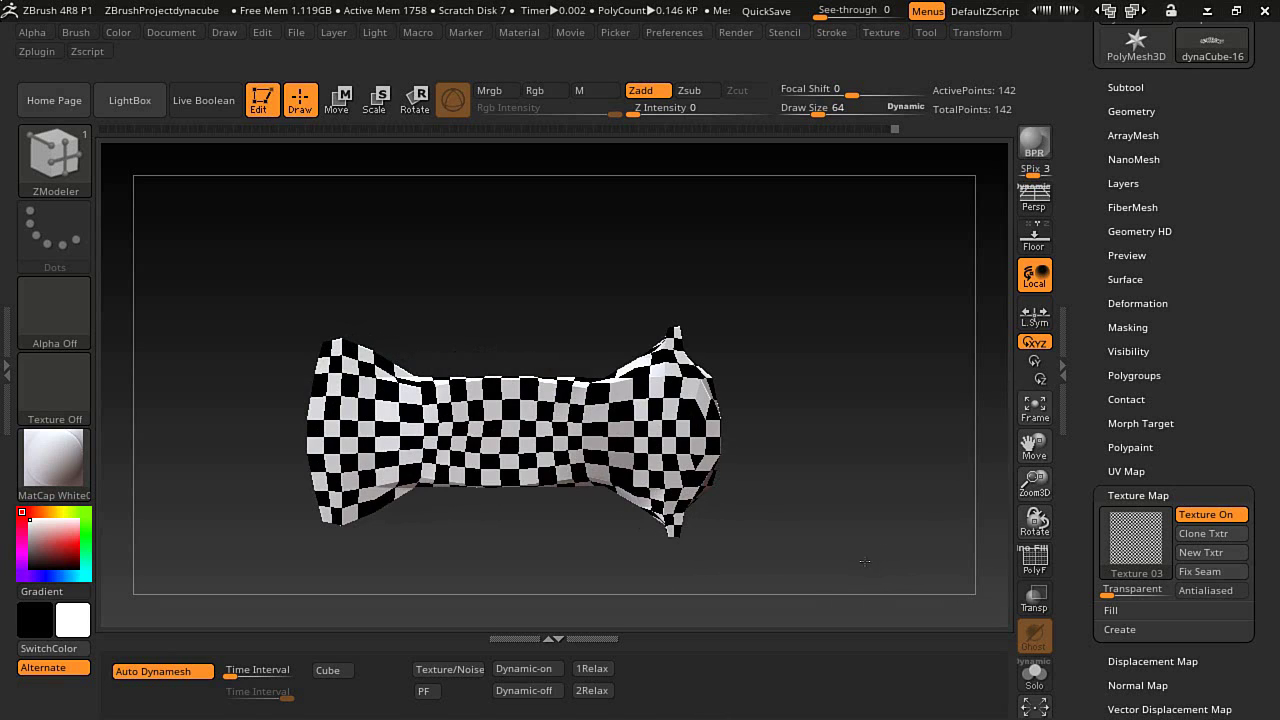
pyautogui.click(88, 172)
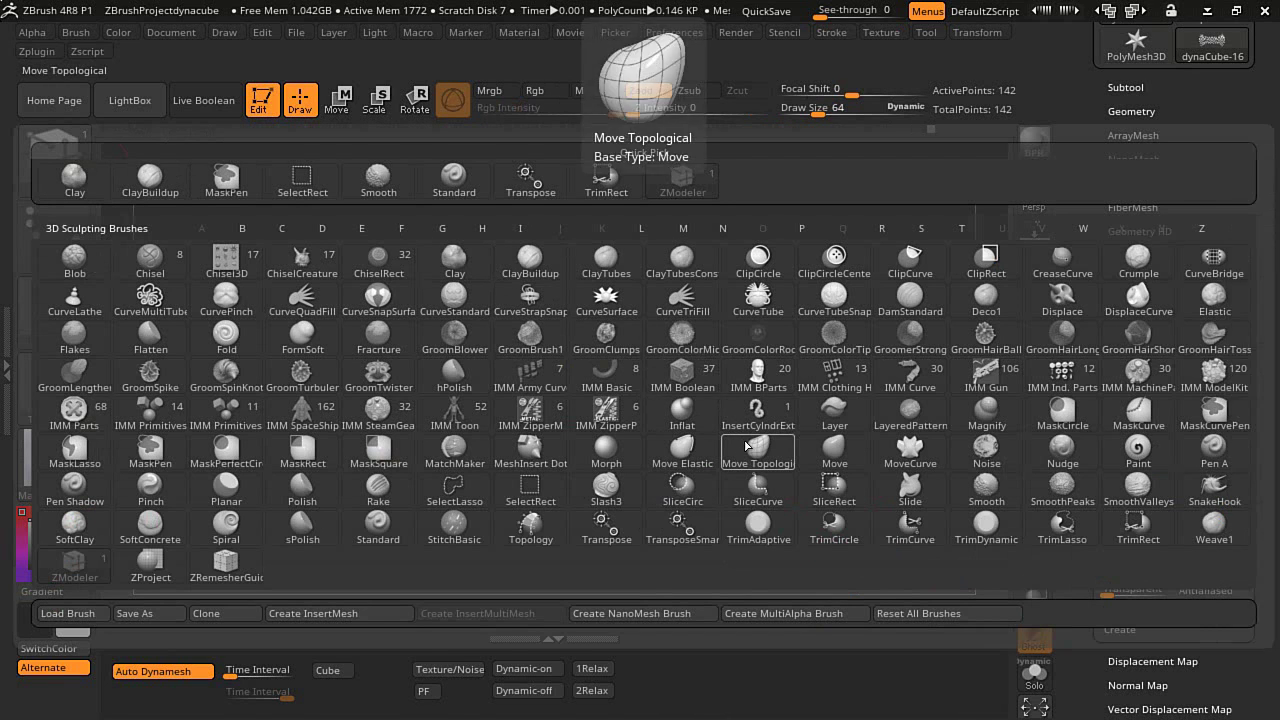
pyautogui.click(758, 452)
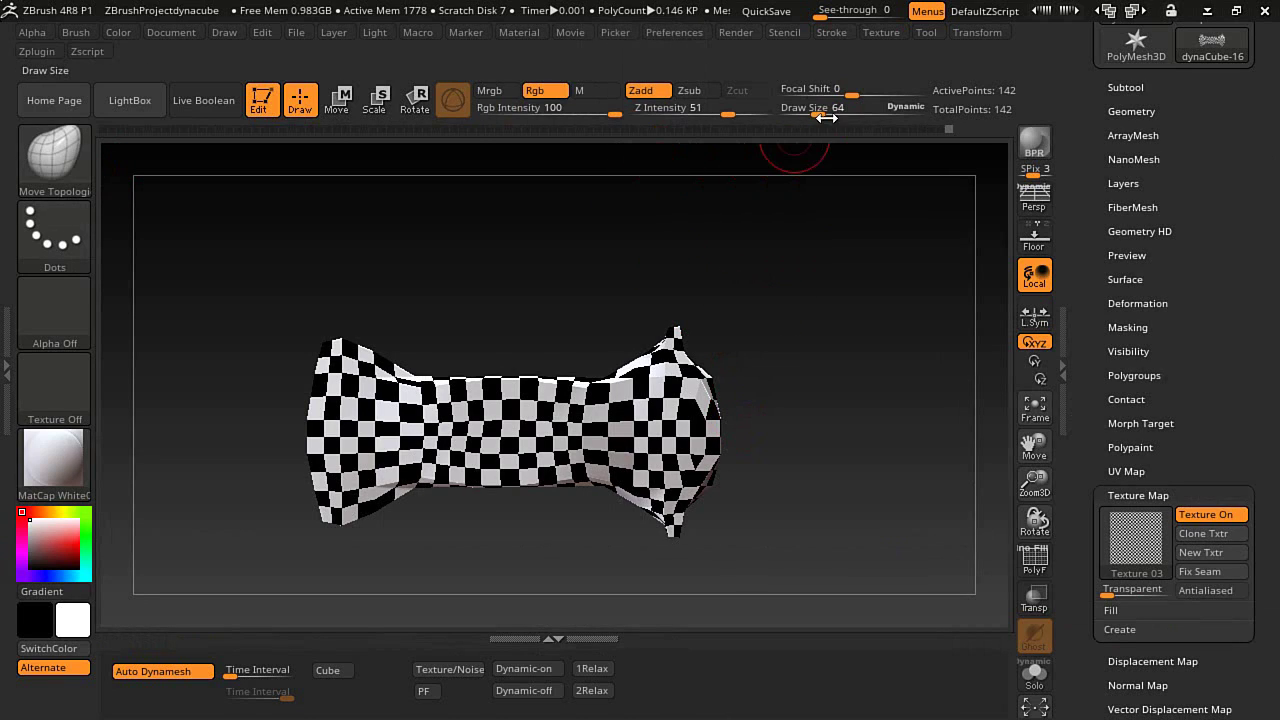
pyautogui.moveTo(826, 117); pyautogui.dragTo(837, 117)
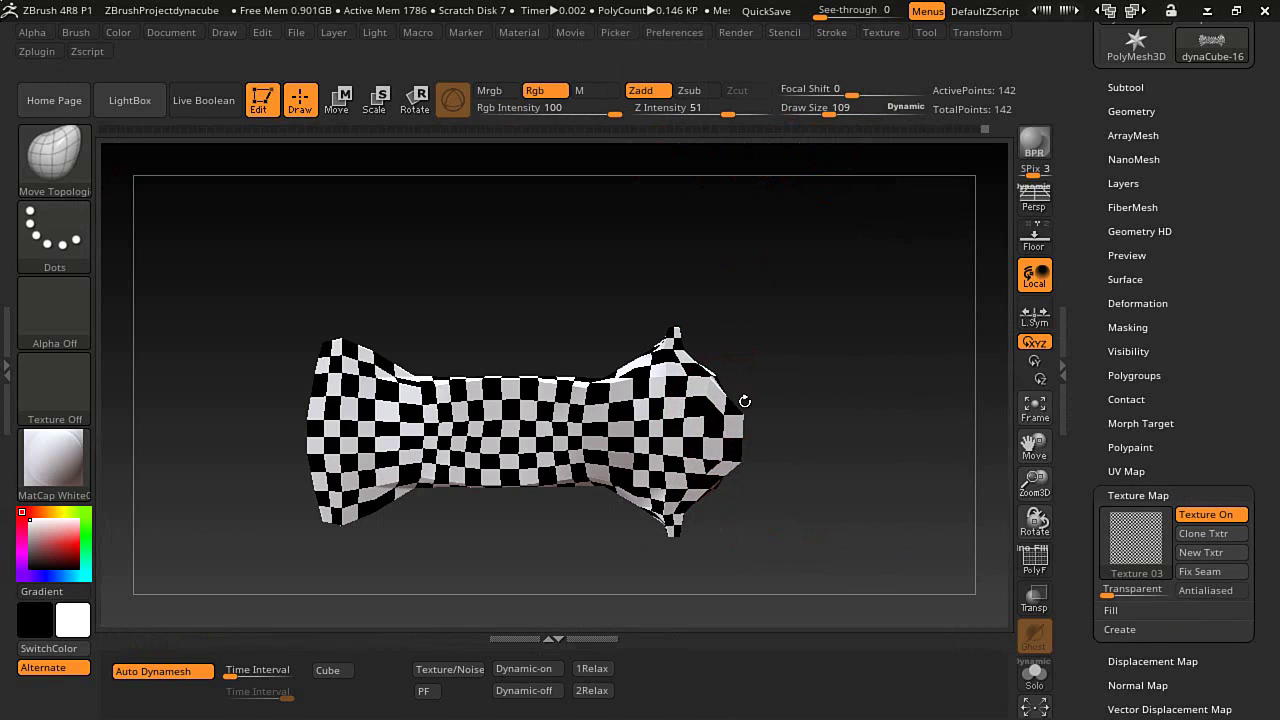
pyautogui.moveTo(720, 408)
pyautogui.mouseDown()
pyautogui.moveTo(805, 419)
pyautogui.moveTo(811, 337)
pyautogui.mouseUp()
pyautogui.moveTo(745, 433)
pyautogui.mouseDown()
pyautogui.moveTo(726, 429)
pyautogui.moveTo(754, 391)
pyautogui.moveTo(738, 395)
pyautogui.moveTo(751, 420)
pyautogui.moveTo(788, 420)
pyautogui.moveTo(788, 362)
pyautogui.mouseUp()
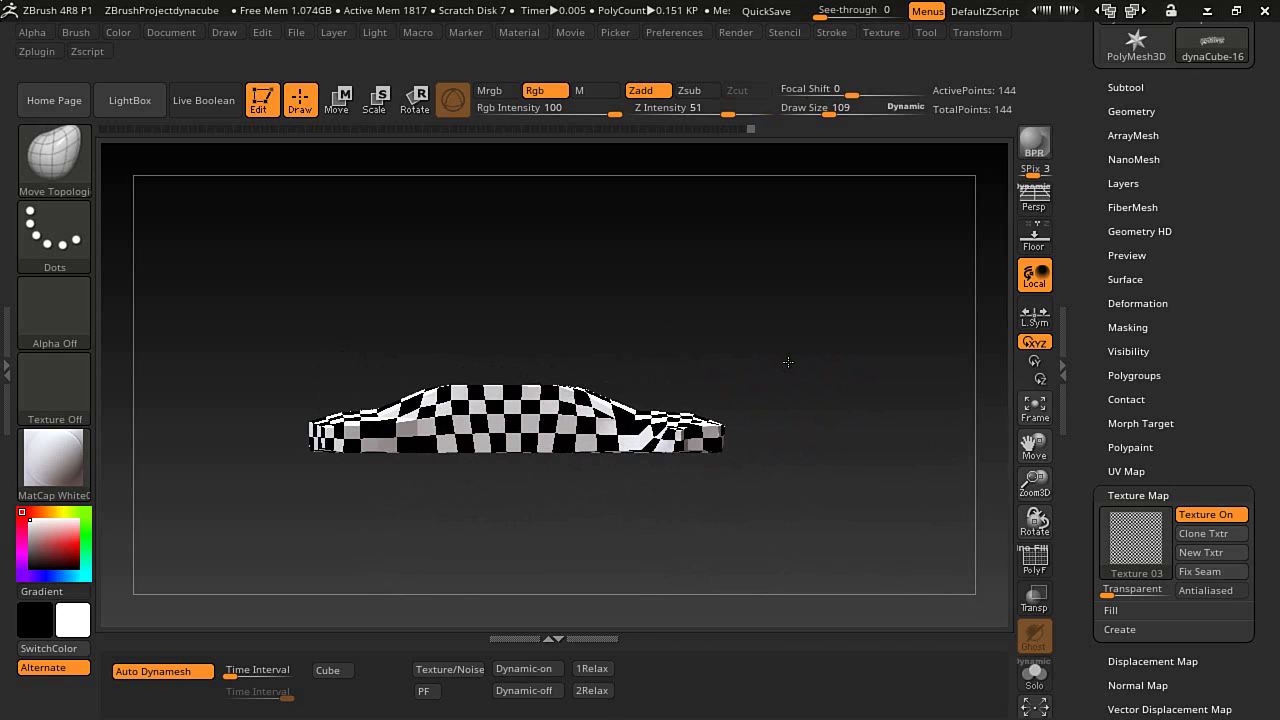
# Toggle the reshaped model's Texture/Noise display off and on again, and try the PF polyframe toggle.
pyautogui.moveTo(689, 505); pyautogui.dragTo(600, 577)
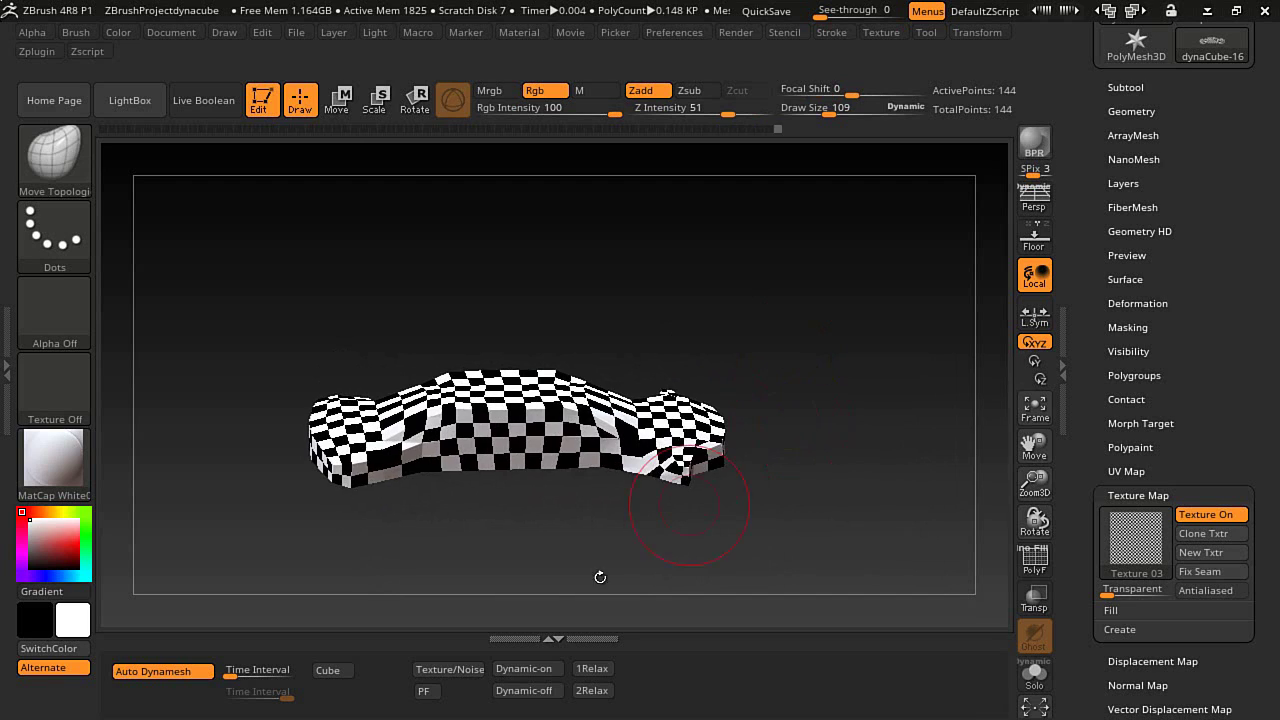
pyautogui.click(481, 668)
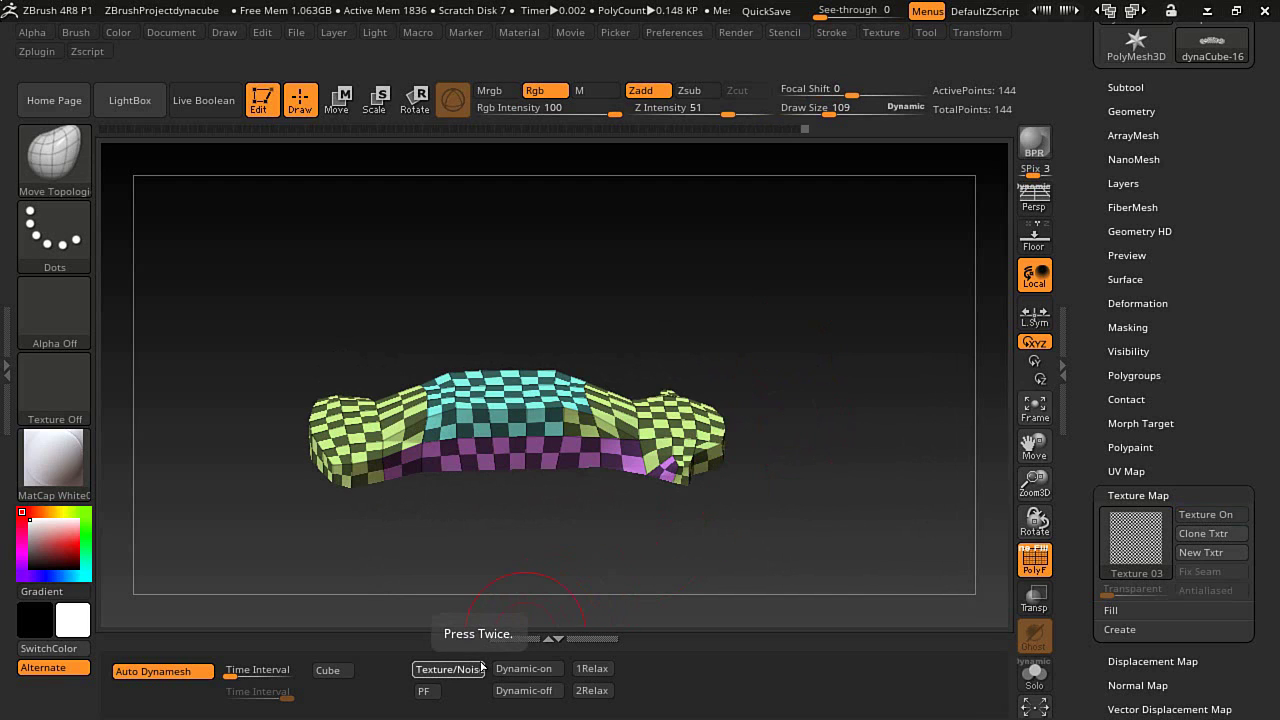
pyautogui.click(450, 670)
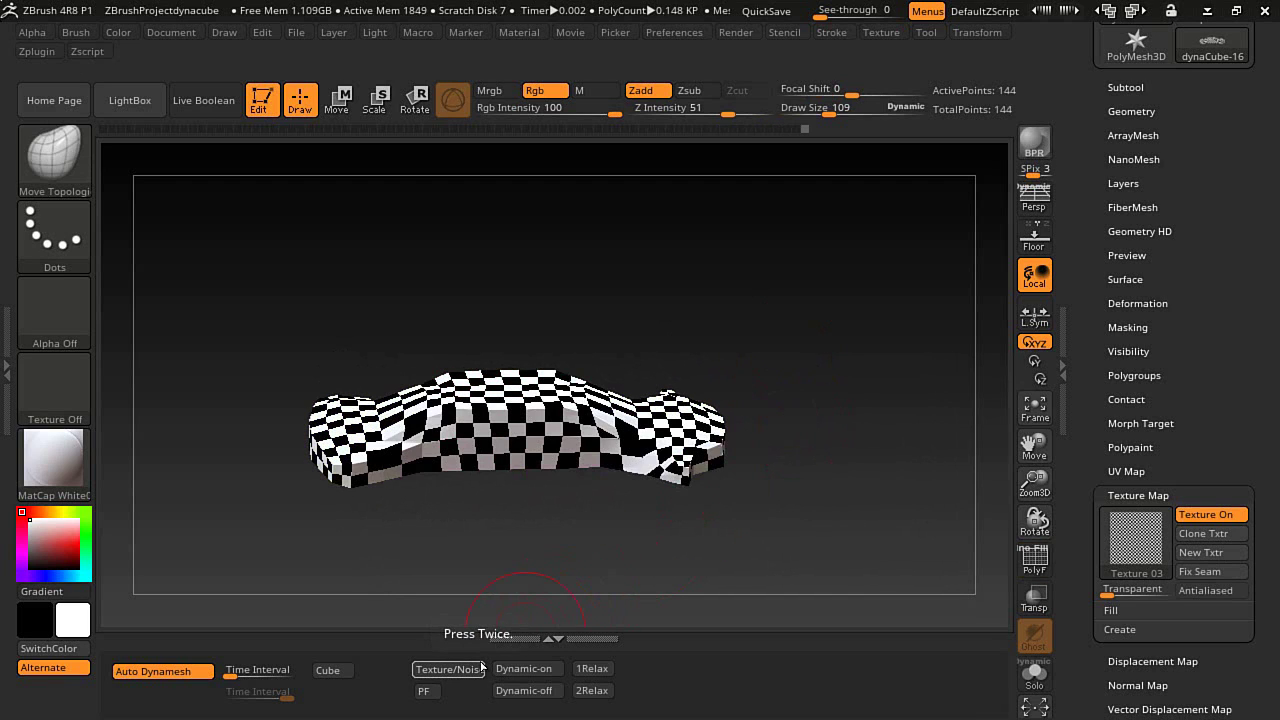
pyautogui.click(428, 691)
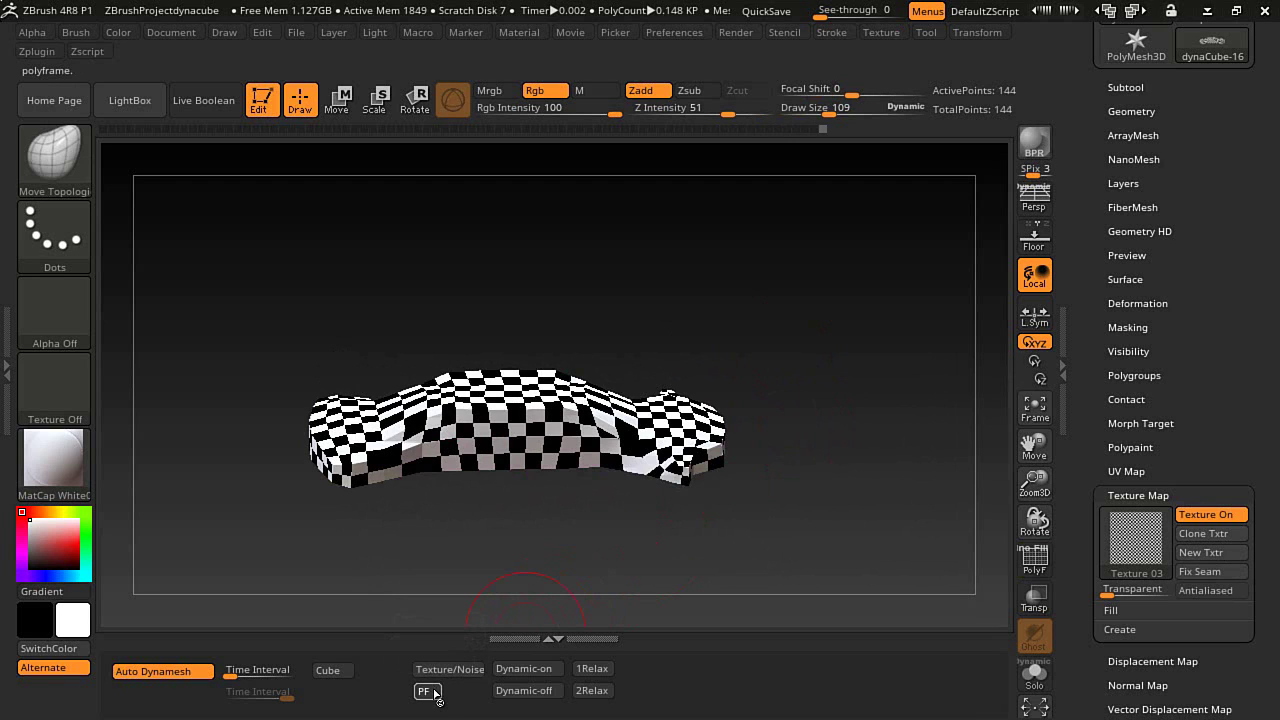
# Turn dynamic subdivision on for the car body and pull the middle of its roof upward with the Move Topological brush.
pyautogui.moveTo(484, 548); pyautogui.dragTo(654, 550)
pyautogui.keyDown('shift'); pyautogui.moveTo(494, 504); pyautogui.dragTo(495, 504); pyautogui.keyUp('shift')
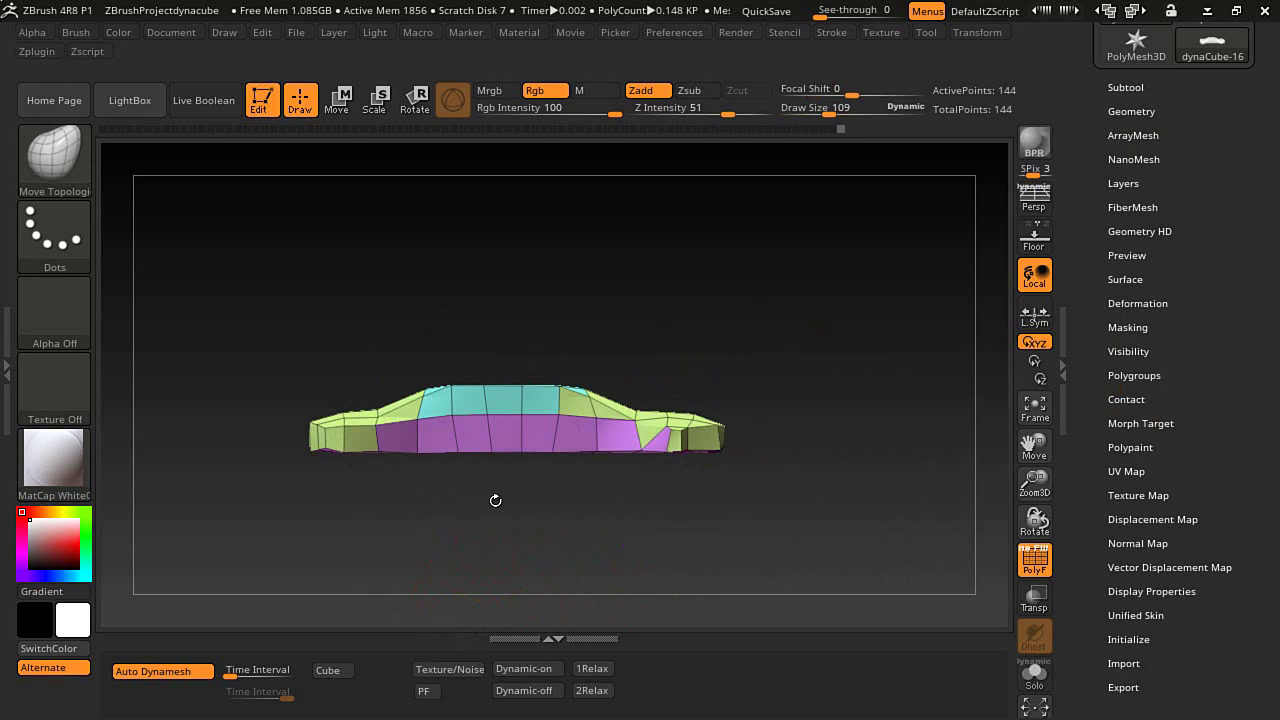
pyautogui.moveTo(809, 503); pyautogui.dragTo(680, 600)
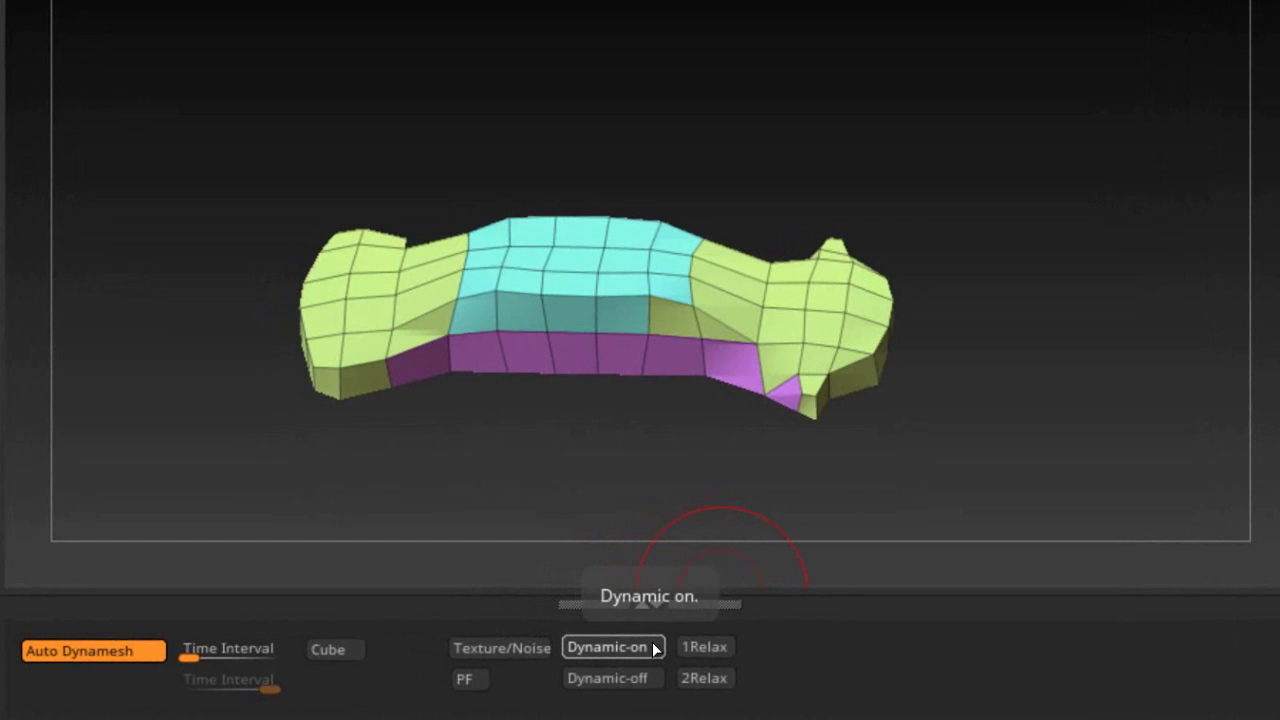
pyautogui.click(656, 648)
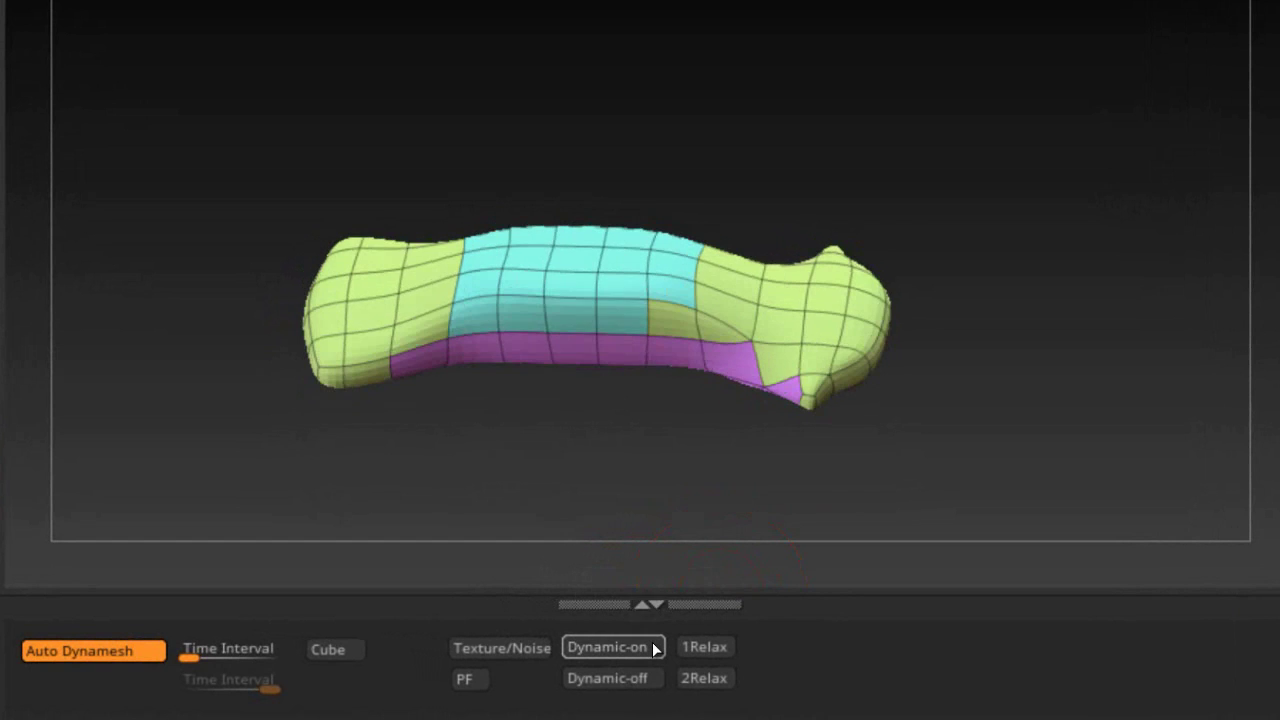
pyautogui.click(571, 250)
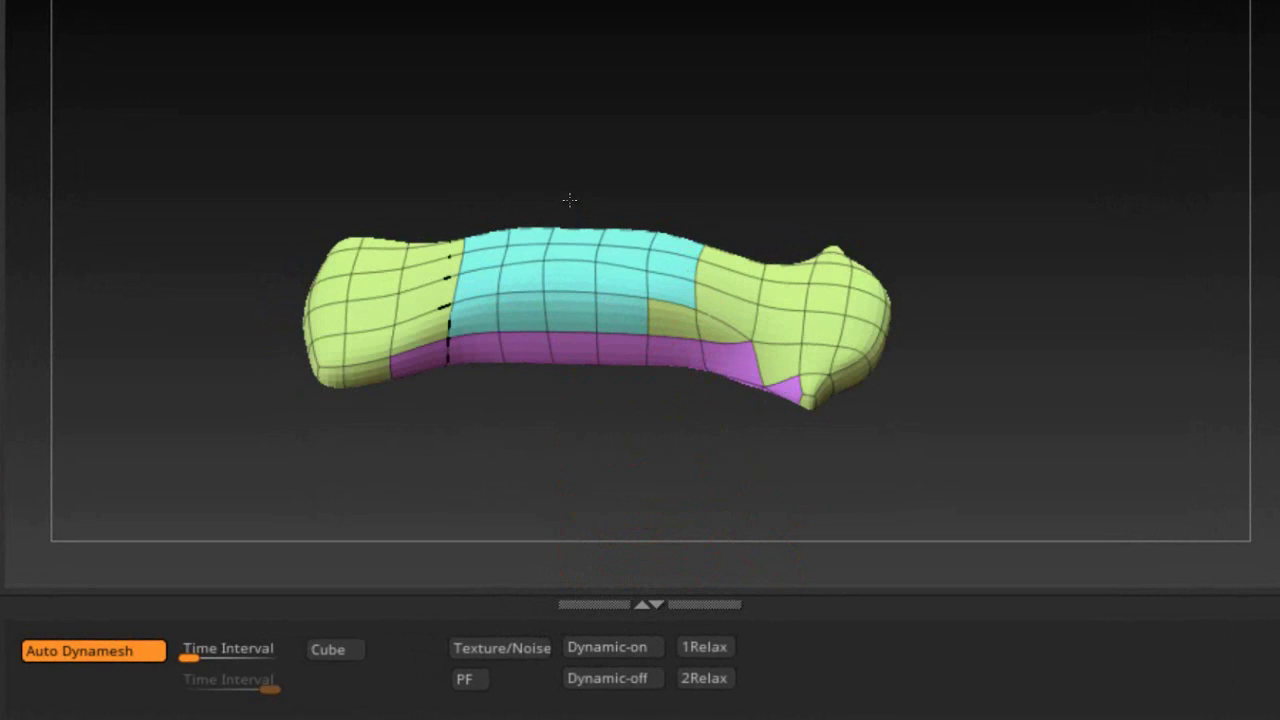
pyautogui.moveTo(569, 163); pyautogui.dragTo(603, 197)
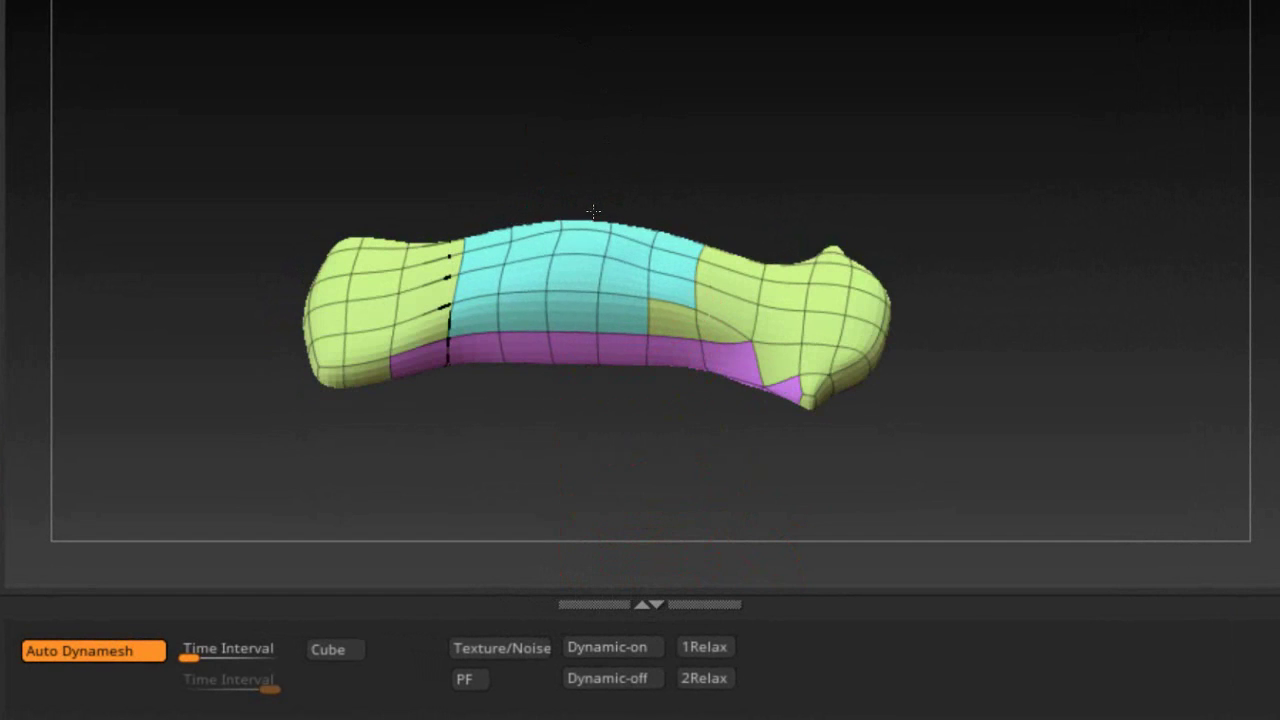
# Extrude polygons upward at one end of the roof with the ZModeler brush's QMesh action, and turn dynamic subdivision off.
pyautogui.press('b')
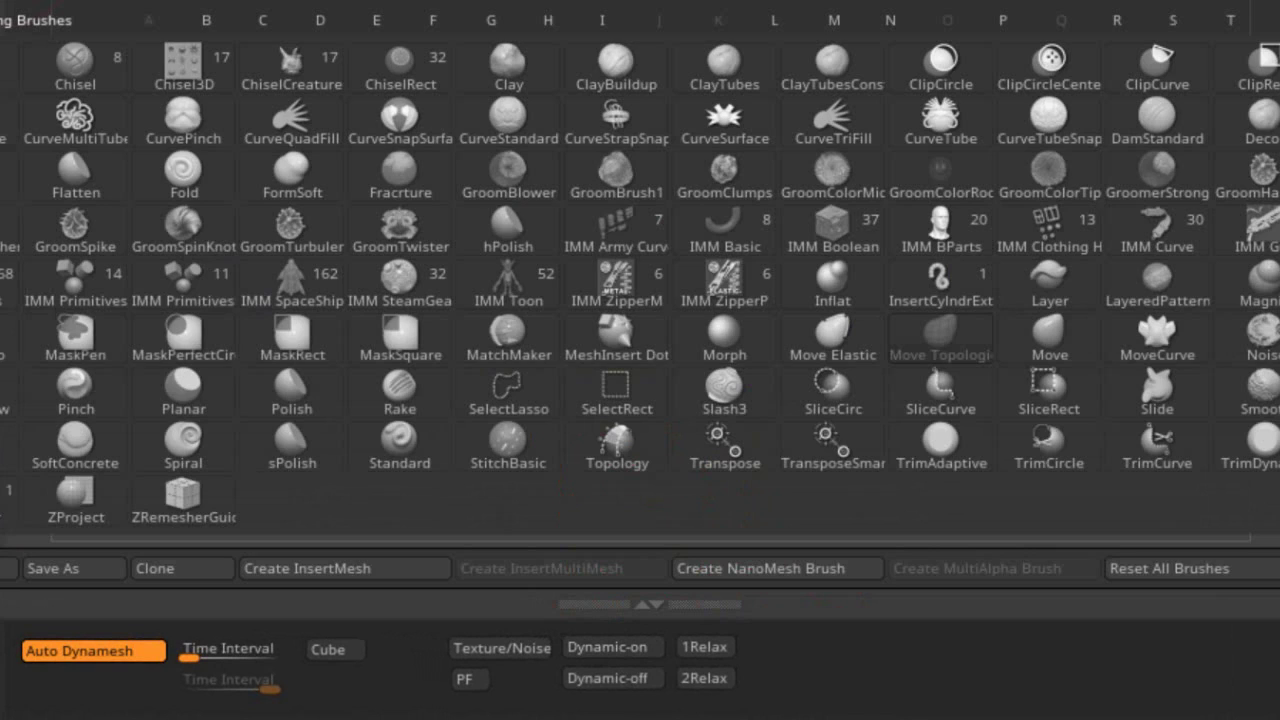
pyautogui.press('z')
pyautogui.press('m')
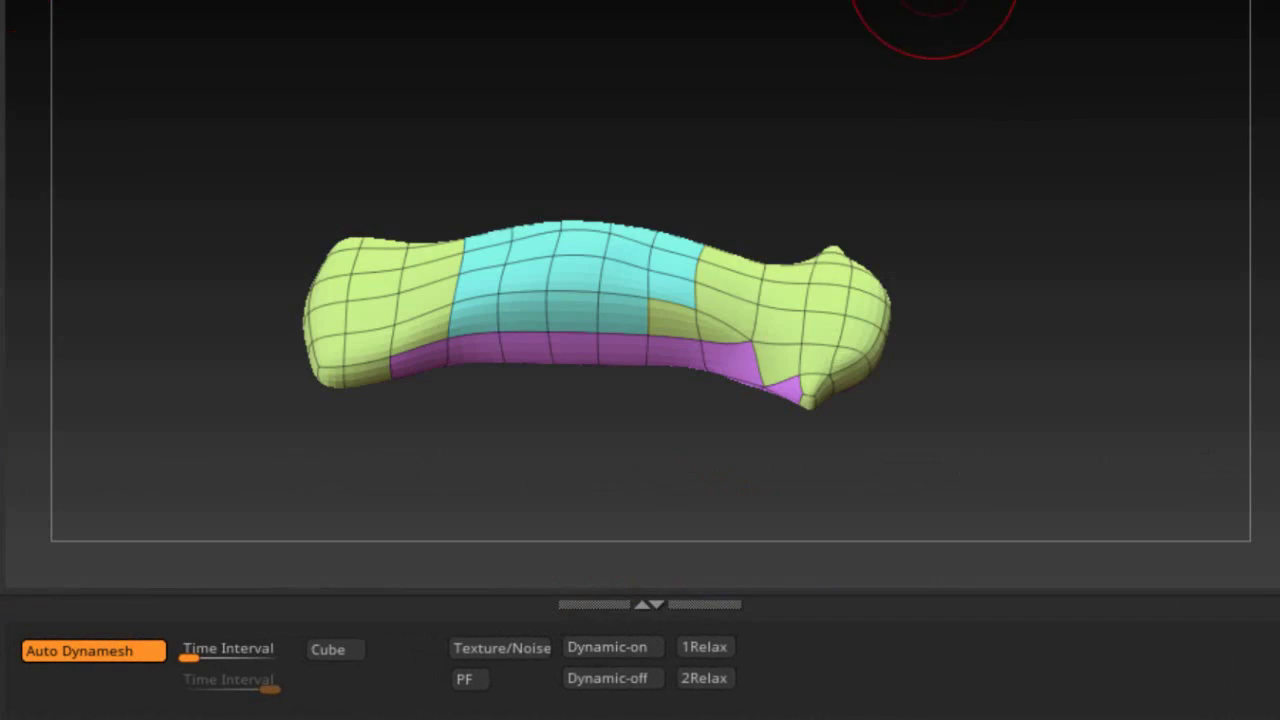
pyautogui.click(637, 270)
pyautogui.click(632, 275)
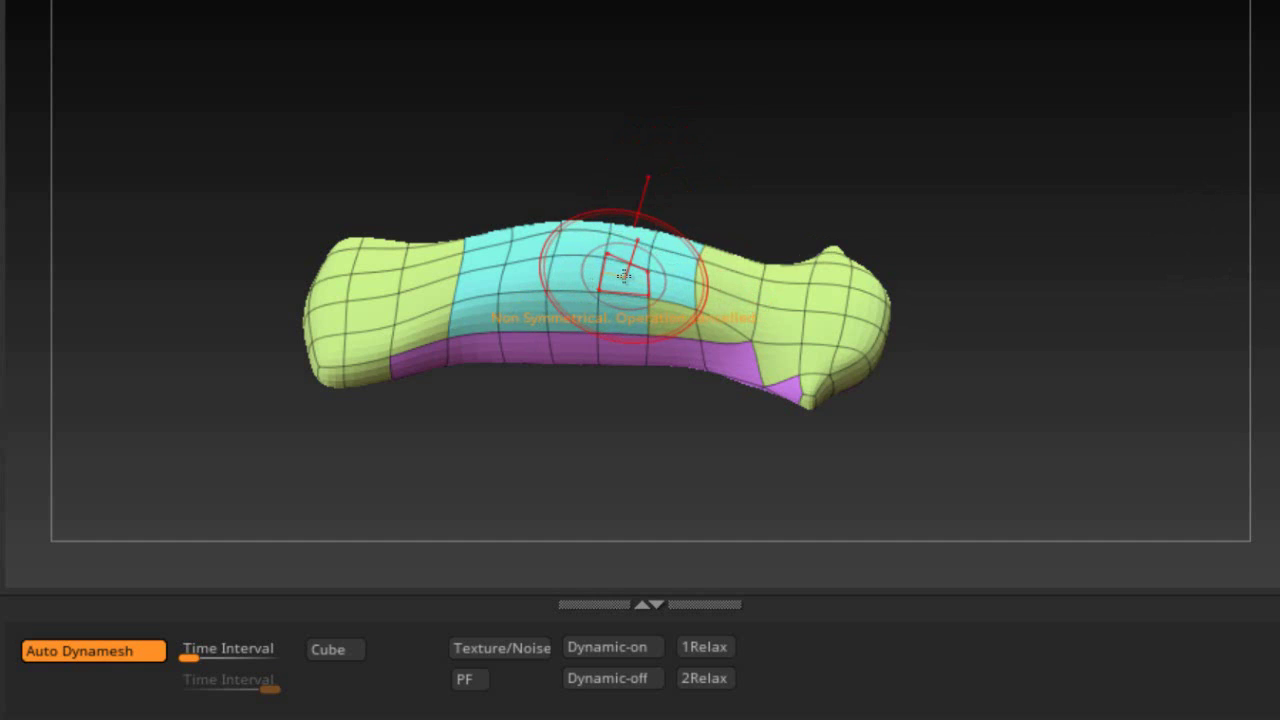
pyautogui.moveTo(623, 275); pyautogui.dragTo(660, 215)
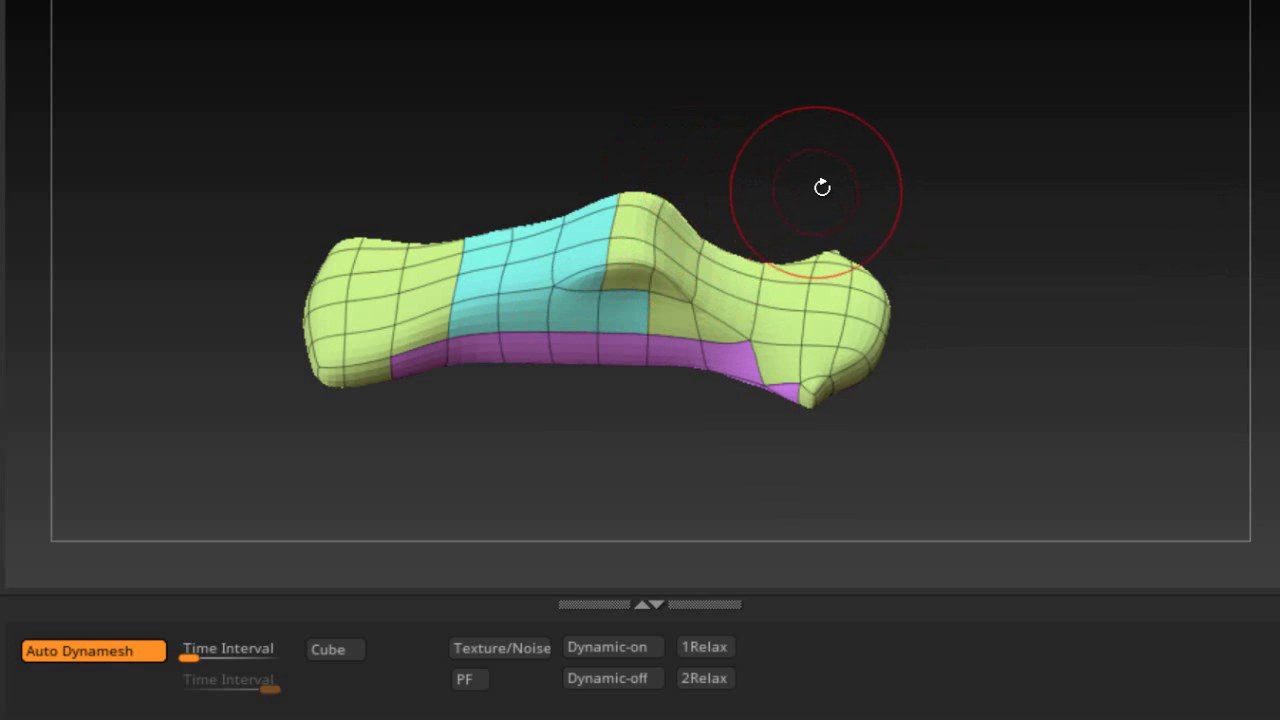
pyautogui.click(607, 683)
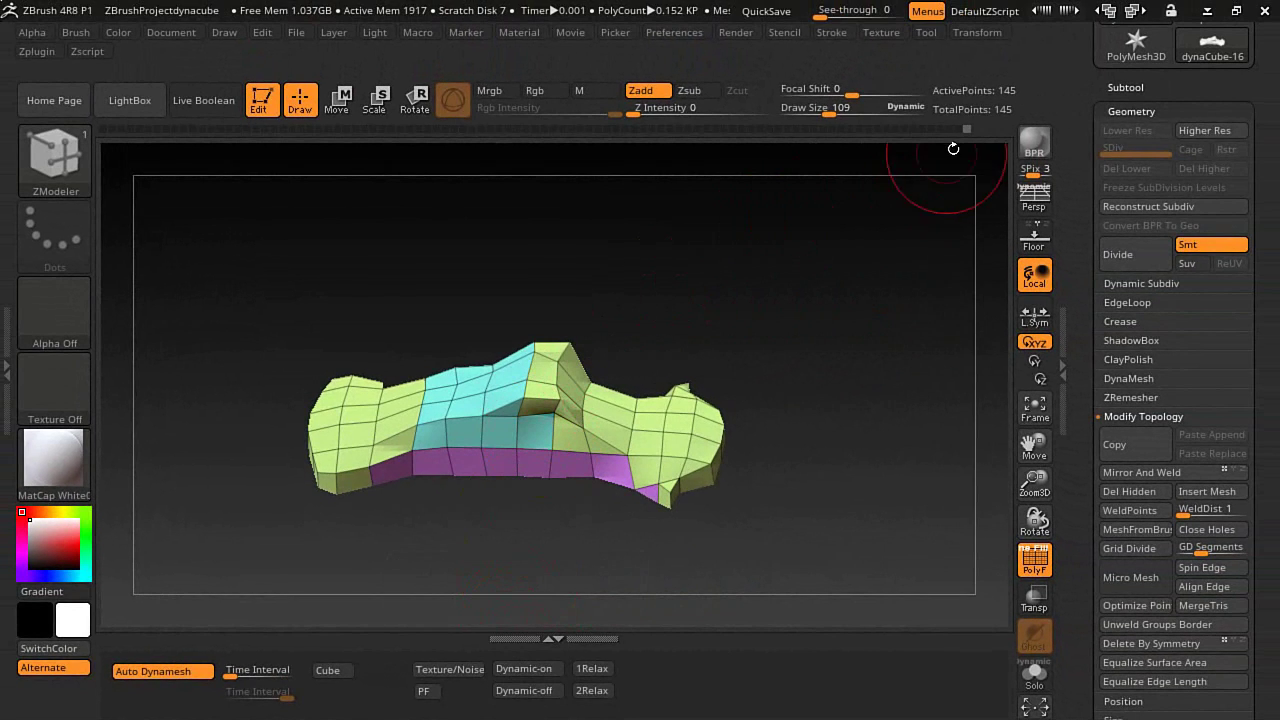
# Step back and forth through the undo history to review earlier textured stages of the car body.
pyautogui.moveTo(957, 128); pyautogui.dragTo(490, 145)
pyautogui.hotkey('ctrl', 'shift', 'z')
pyautogui.hotkey('ctrl', 'shift', 'z')
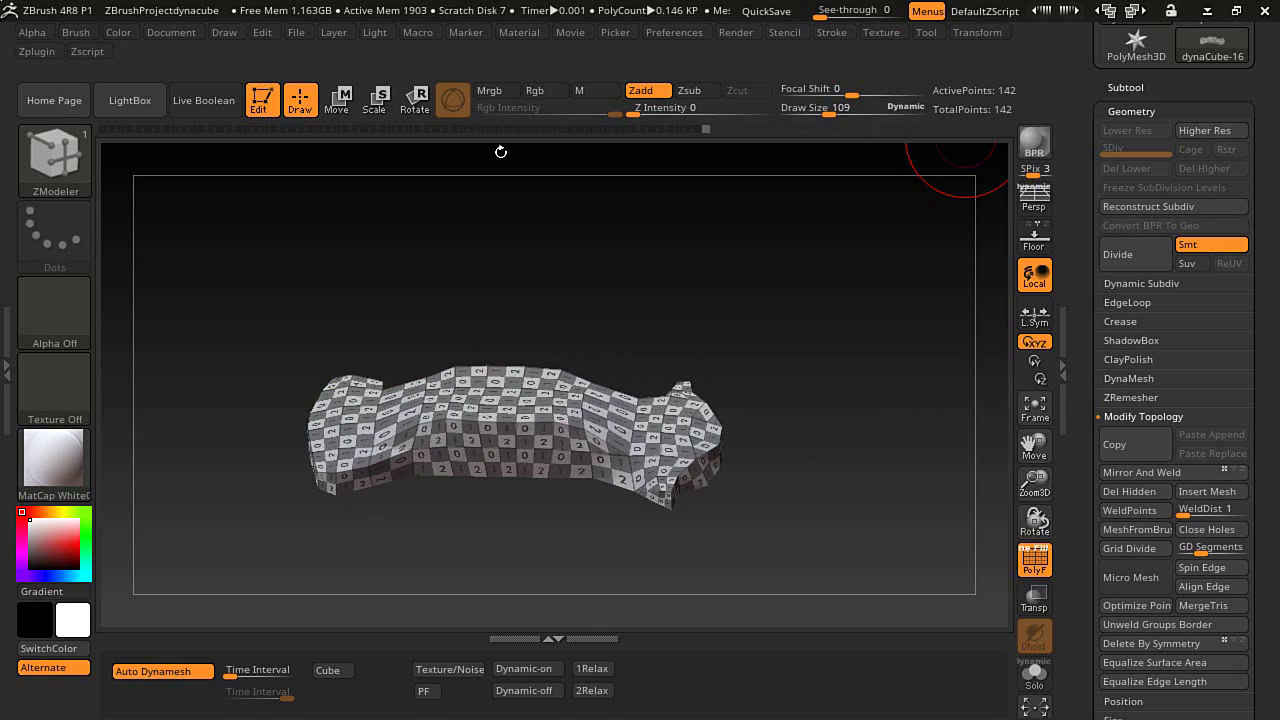
pyautogui.hotkey('ctrl', 'shift', 'z')
pyautogui.hotkey('ctrl', 'shift', 'z')
pyautogui.hotkey('ctrl', 'shift', 'z')
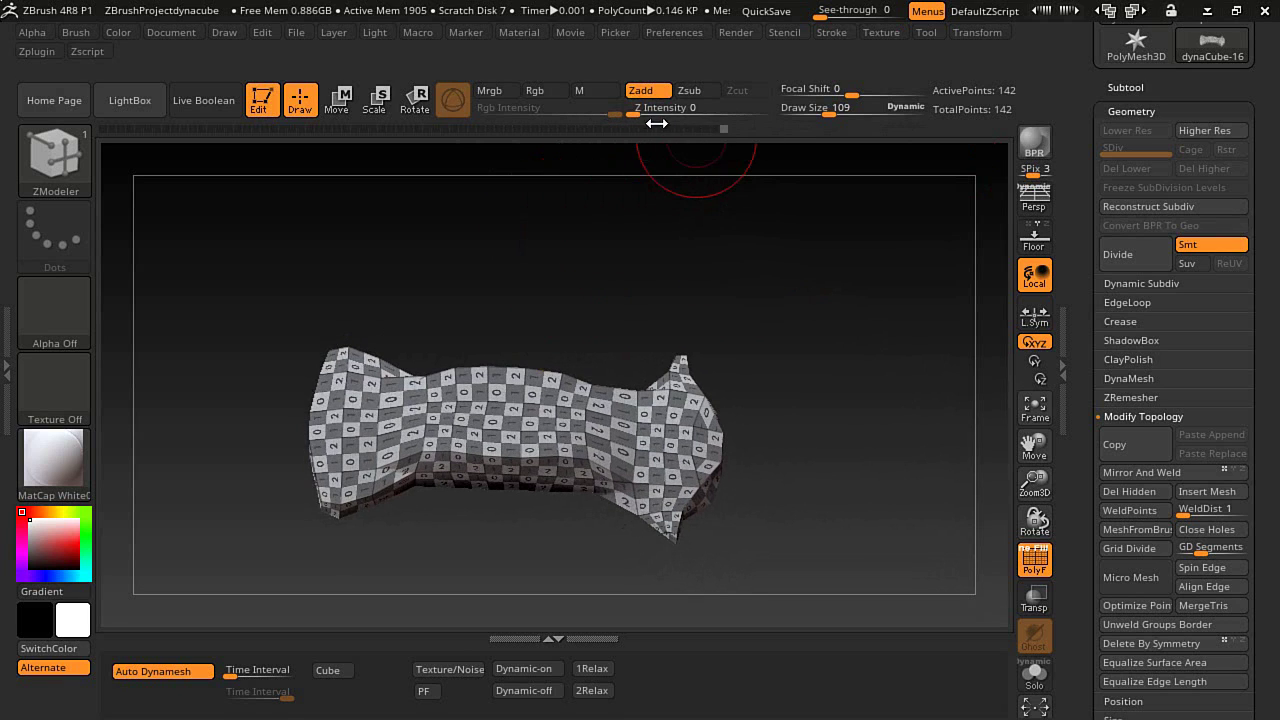
pyautogui.moveTo(710, 133); pyautogui.dragTo(572, 133)
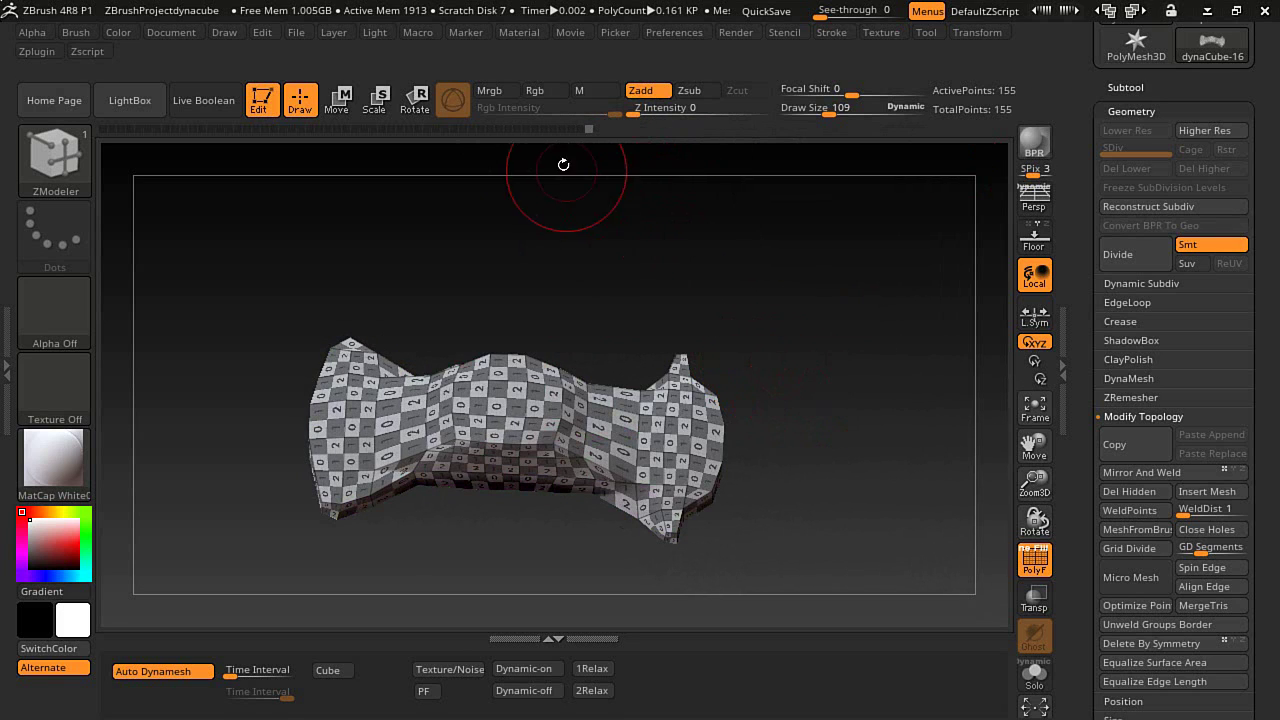
pyautogui.moveTo(558, 133); pyautogui.dragTo(376, 133)
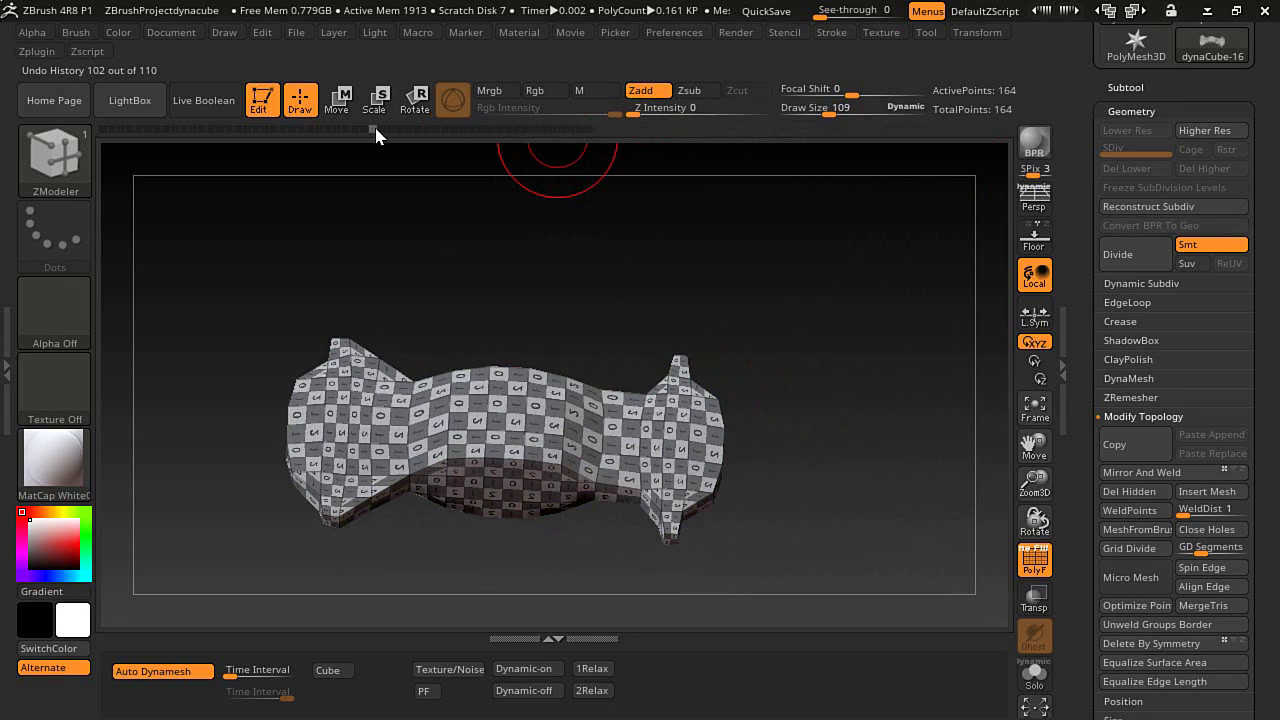
pyautogui.hotkey('ctrl', 'shift', 'z')
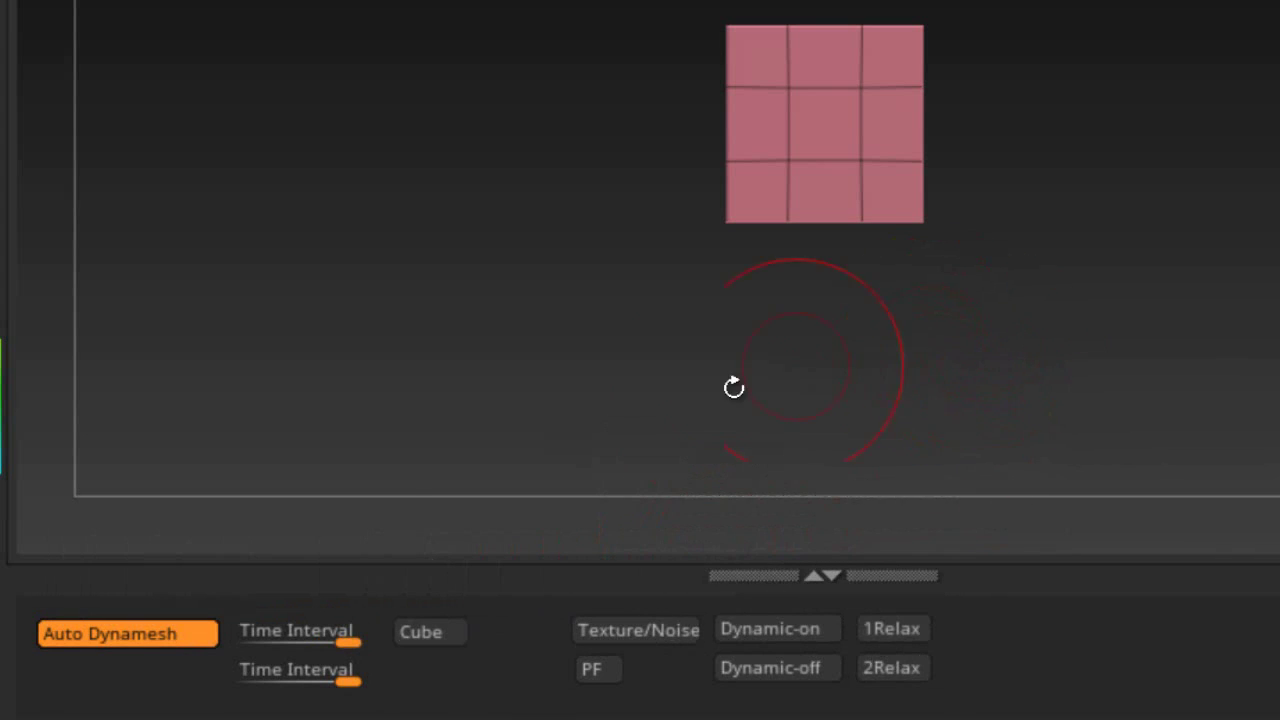
# Set the Auto Dynamesh time interval to 2 and stretch the cube along X to about 4.9 times its length.
pyautogui.moveTo(340, 623); pyautogui.dragTo(310, 616)
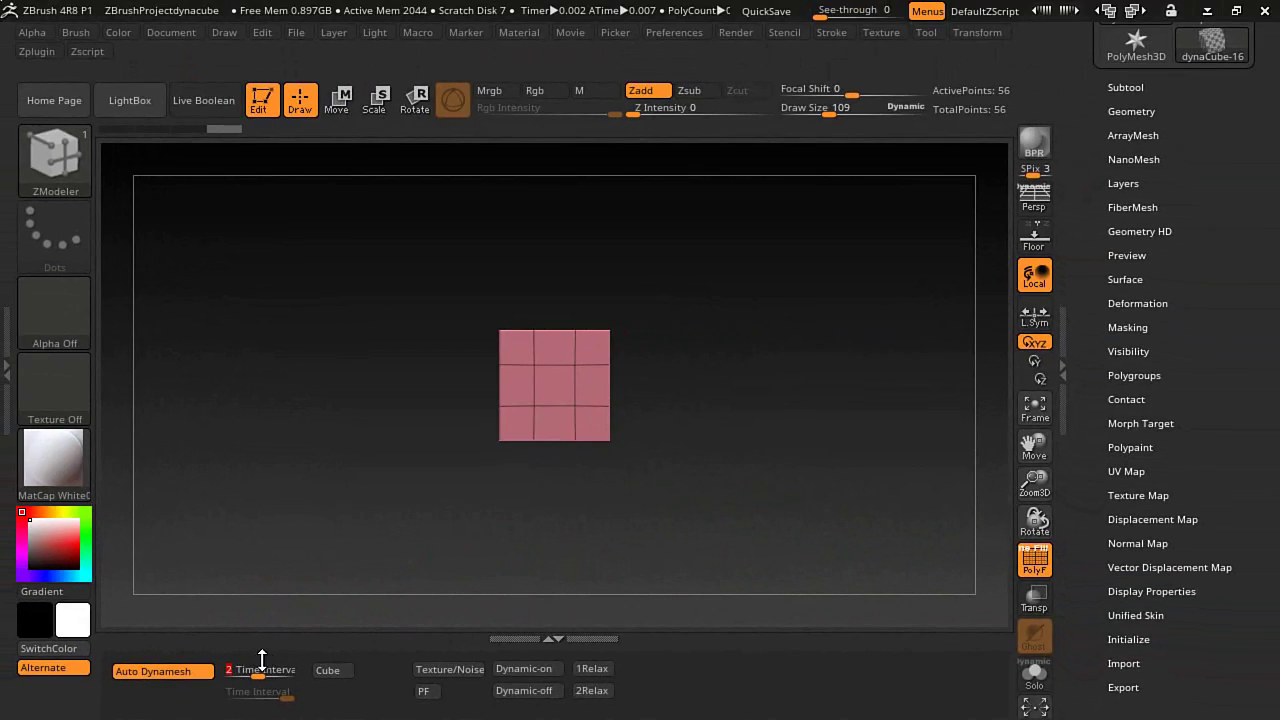
pyautogui.click(347, 105)
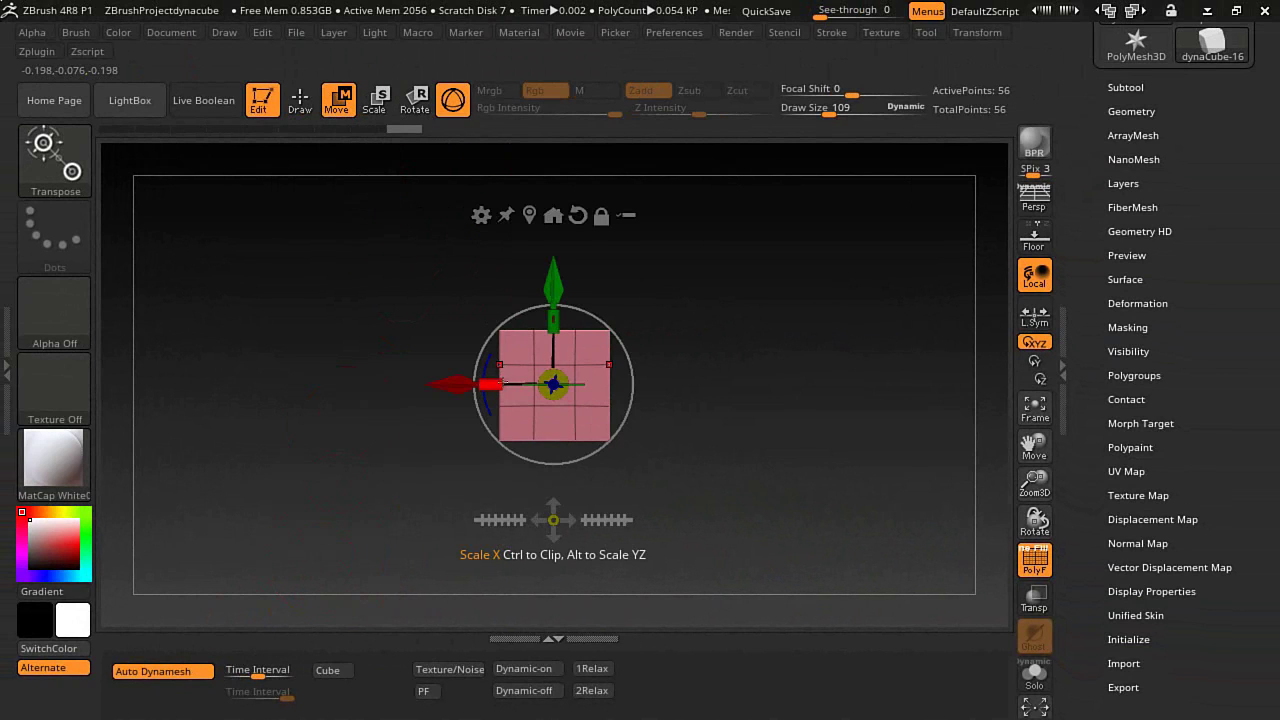
pyautogui.moveTo(500, 365); pyautogui.dragTo(202, 340)
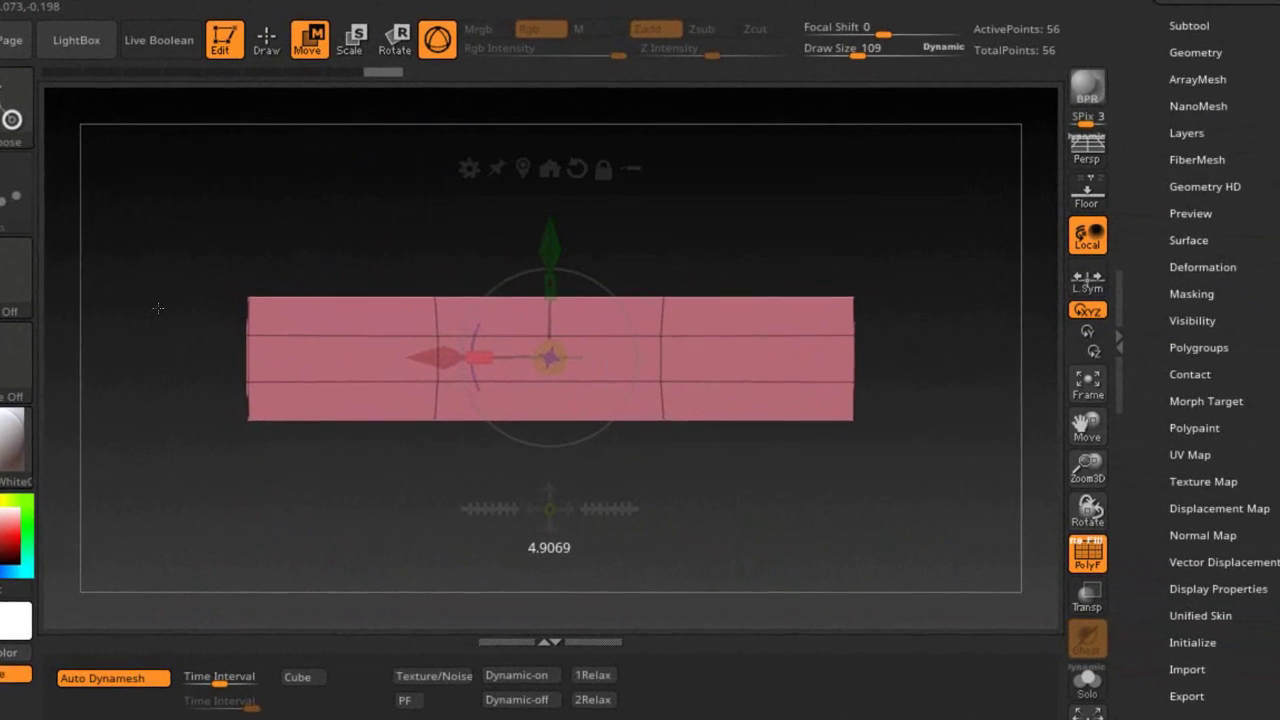
pyautogui.moveTo(142, 296); pyautogui.dragTo(142, 296)
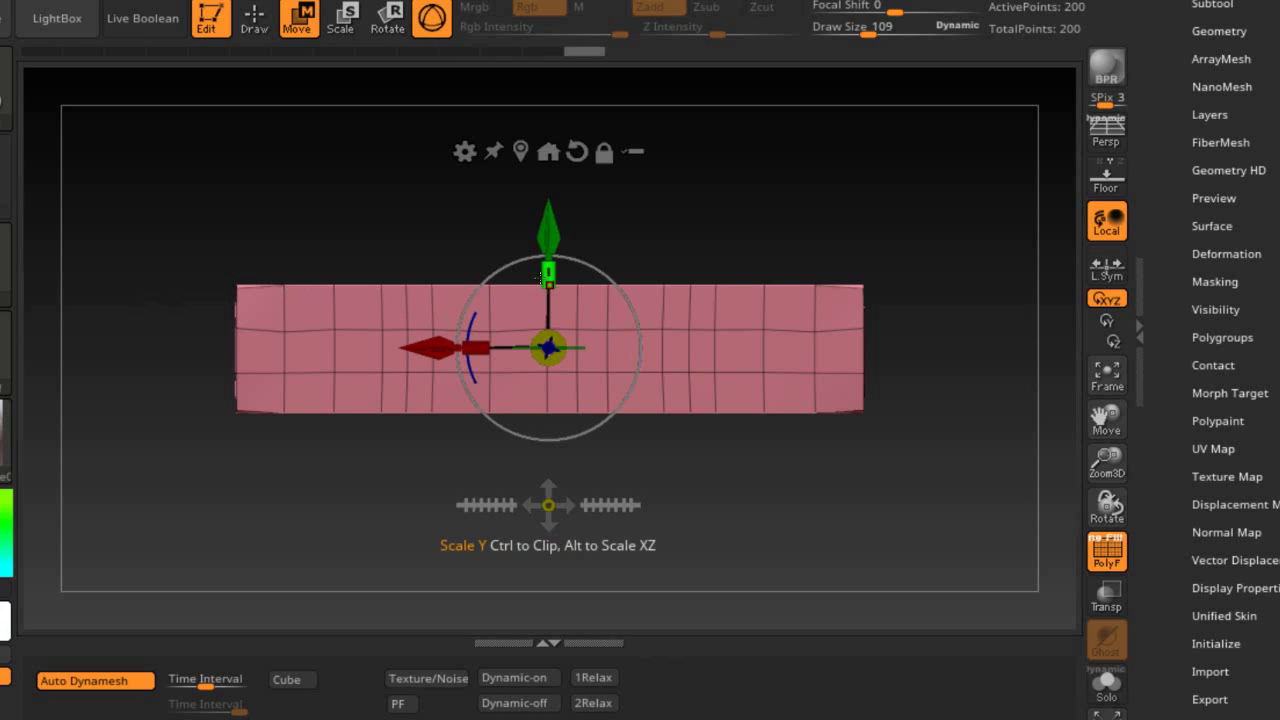
# Scale the remeshed block taller along Y in two passes and lengthen it further along X with the gizmo.
pyautogui.moveTo(548, 272); pyautogui.dragTo(552, 174)
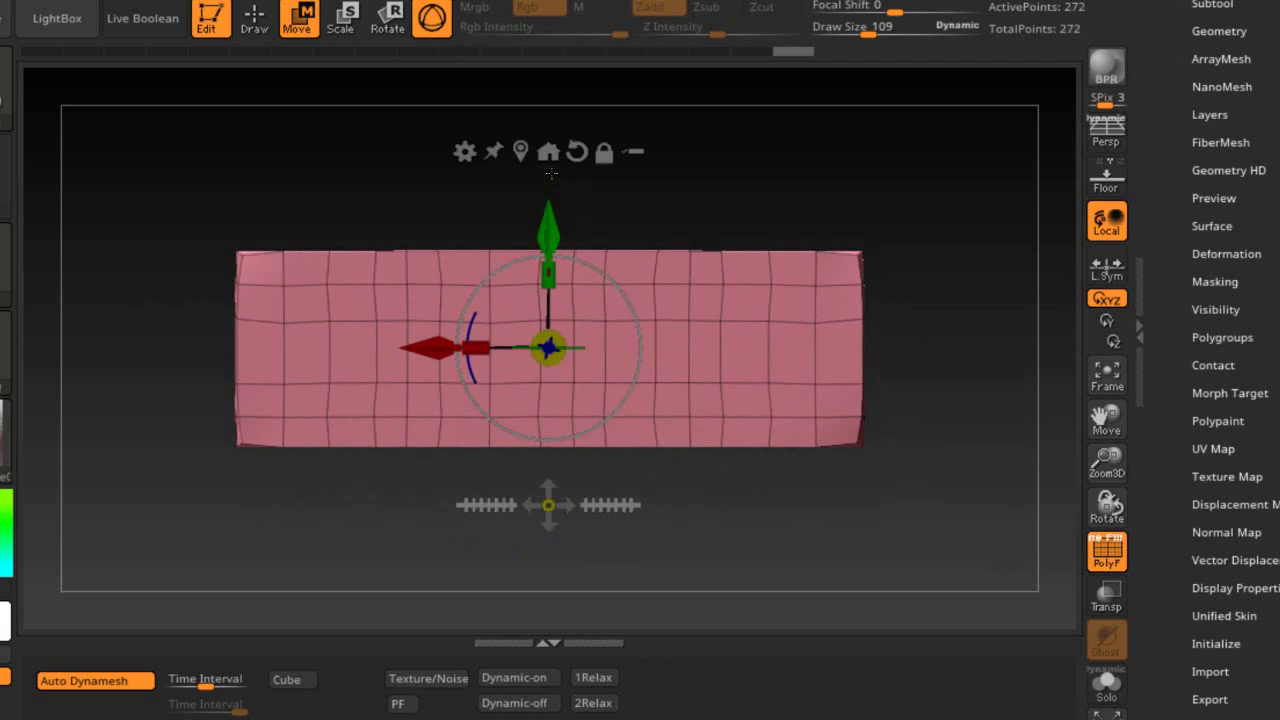
pyautogui.moveTo(548, 272); pyautogui.dragTo(570, 188)
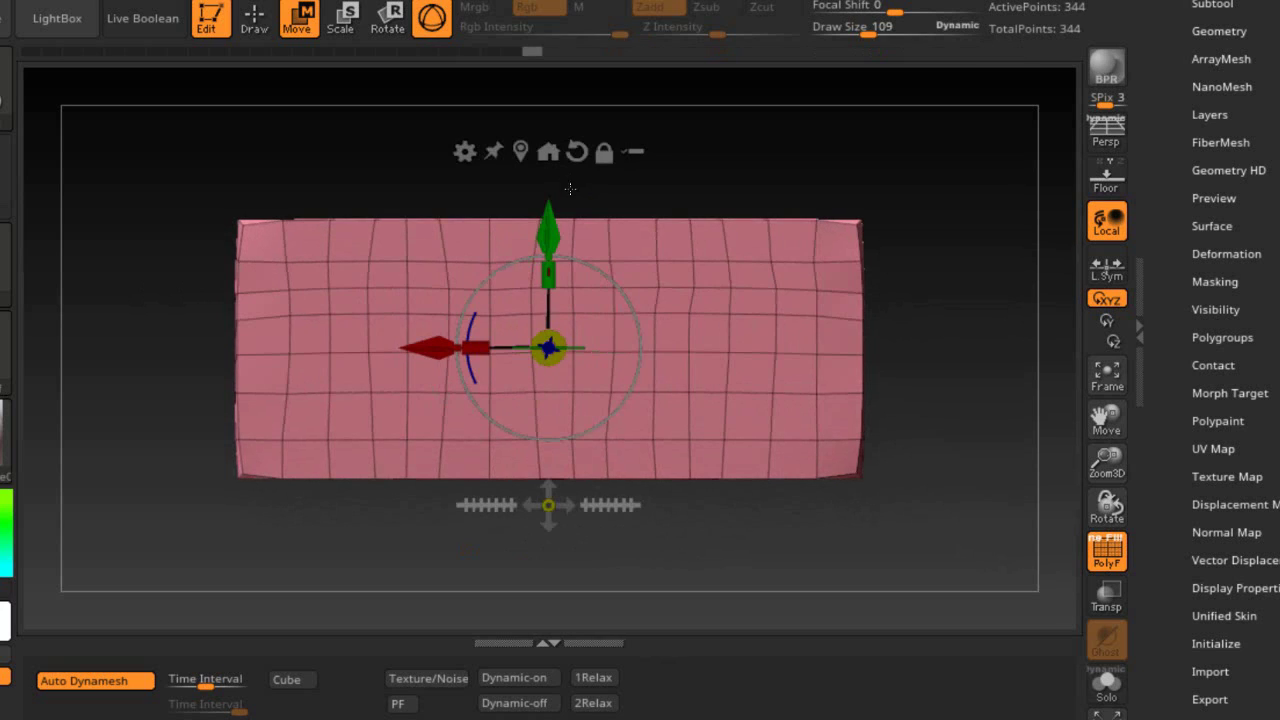
pyautogui.moveTo(476, 347); pyautogui.dragTo(443, 331)
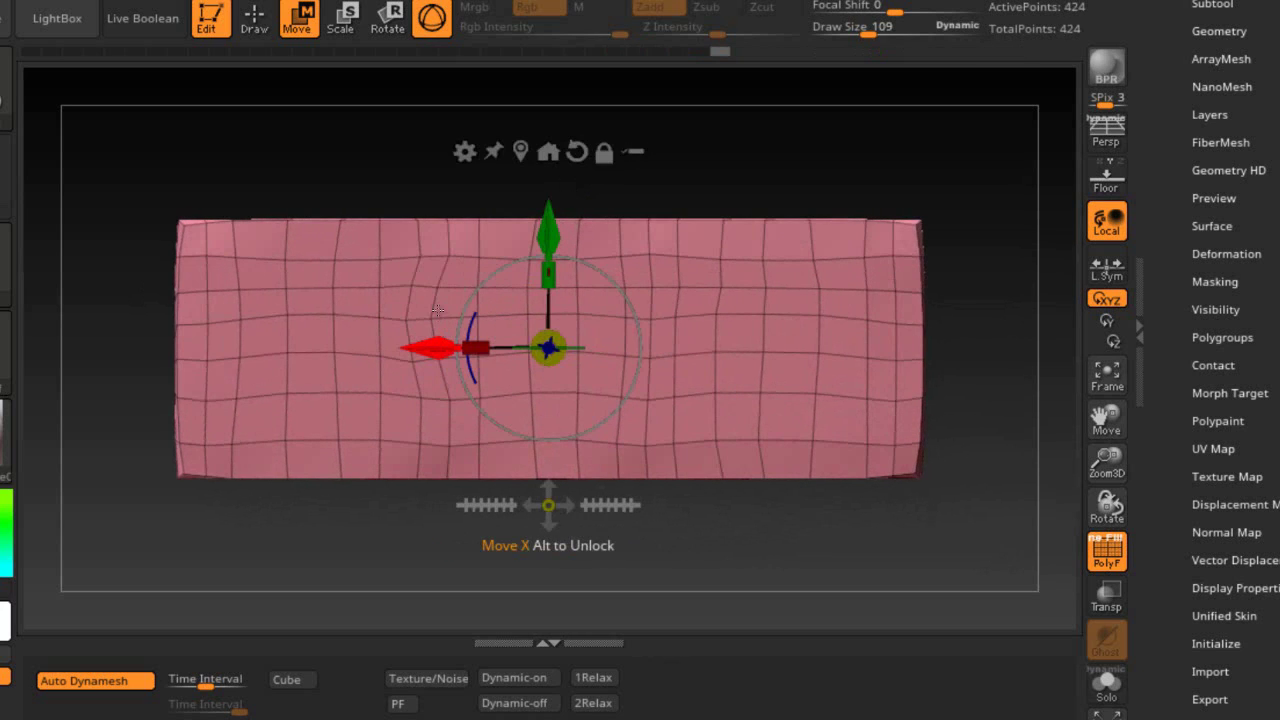
# Return to Draw mode, toggle the Auto Dynamesh timer, and even out the block's mesh by alternating 1Relax and 2Relax twice.
pyautogui.click(271, 32)
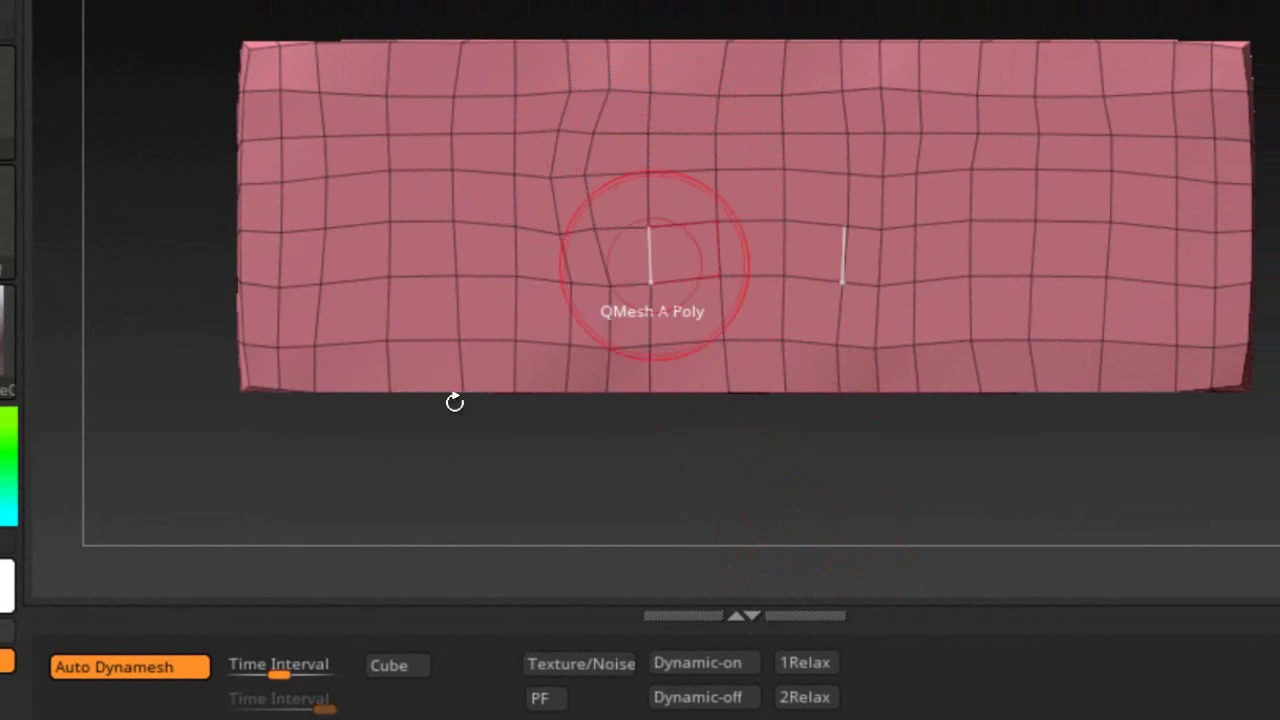
pyautogui.click(144, 662)
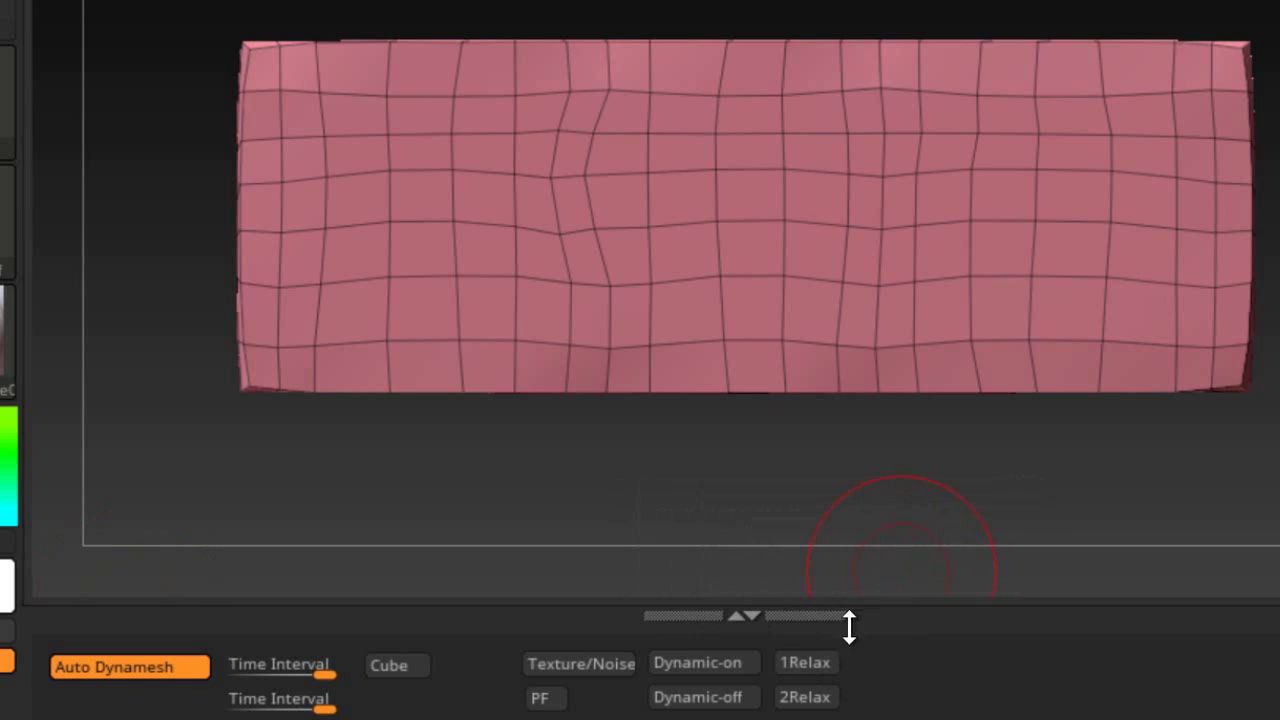
pyautogui.click(805, 656)
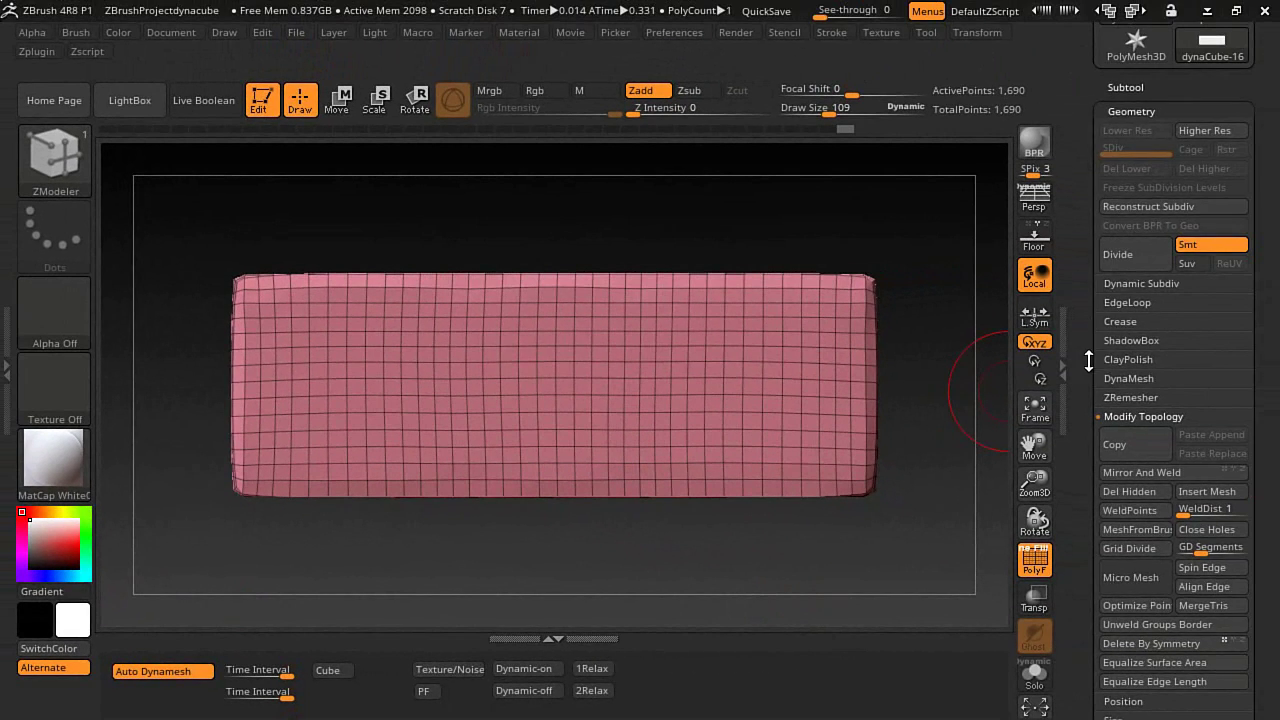
pyautogui.scroll(2, 1089, 361)
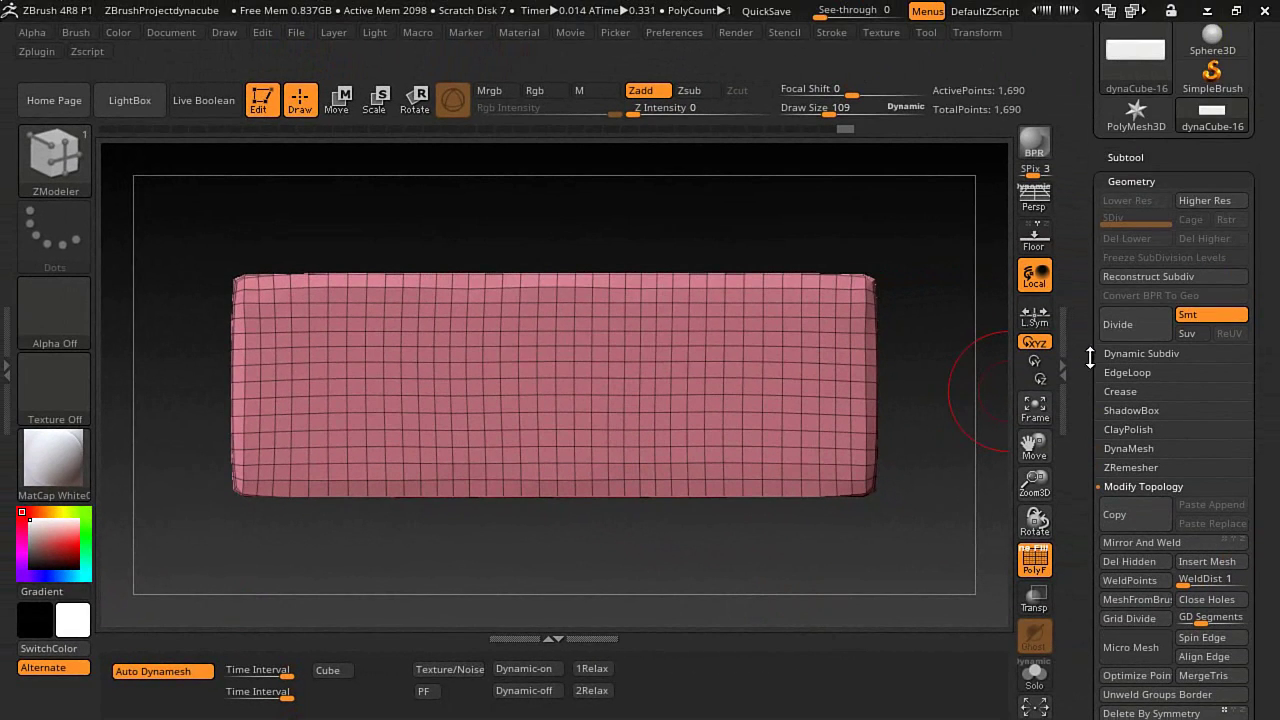
pyautogui.click(592, 690)
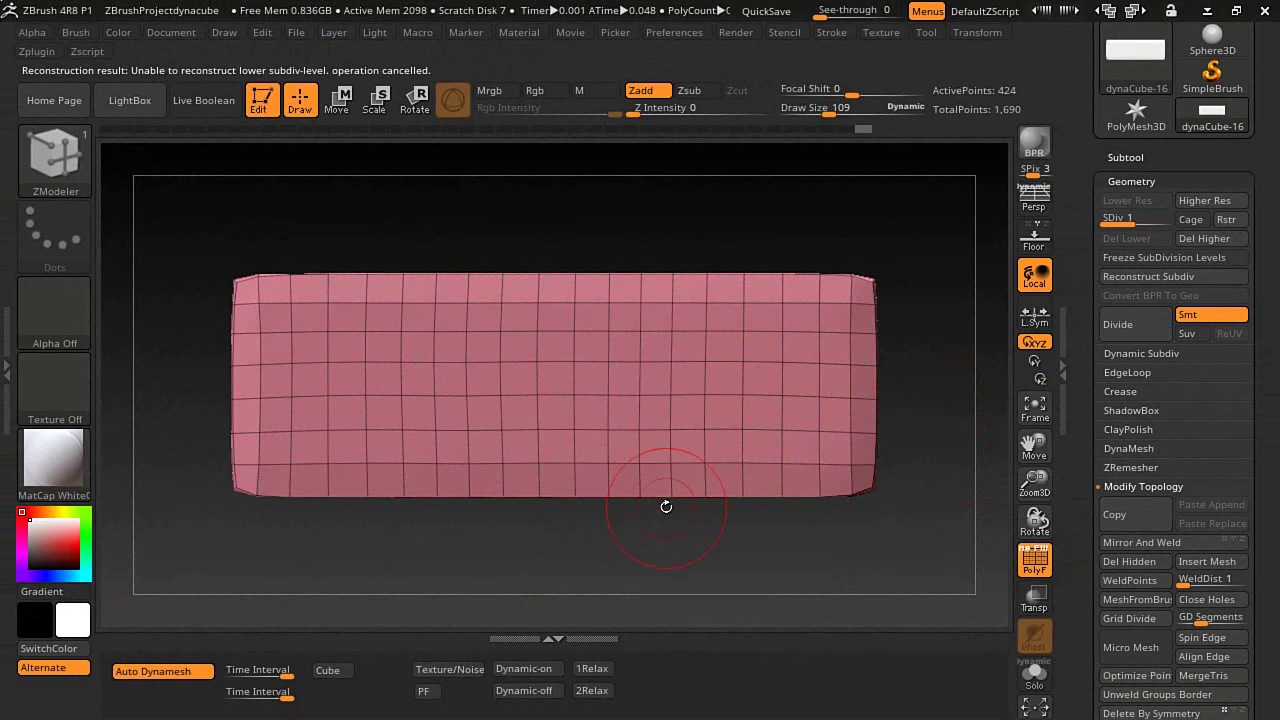
pyautogui.click(594, 668)
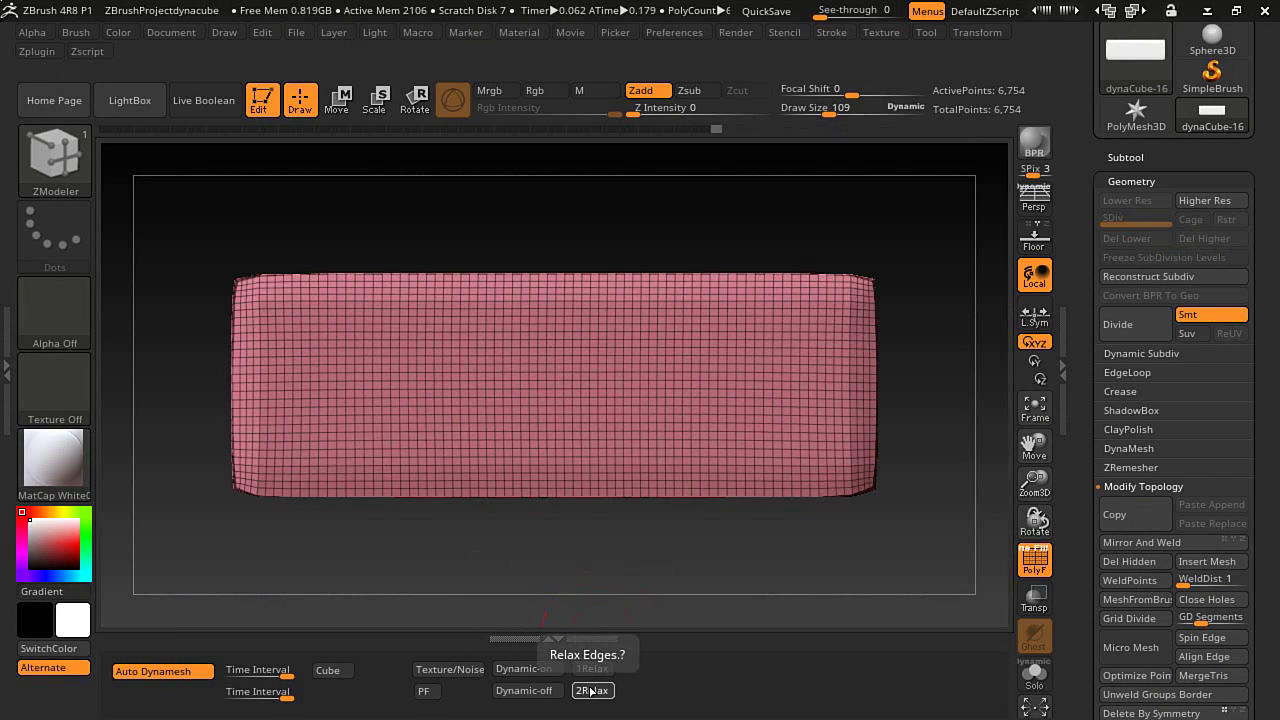
pyautogui.click(592, 690)
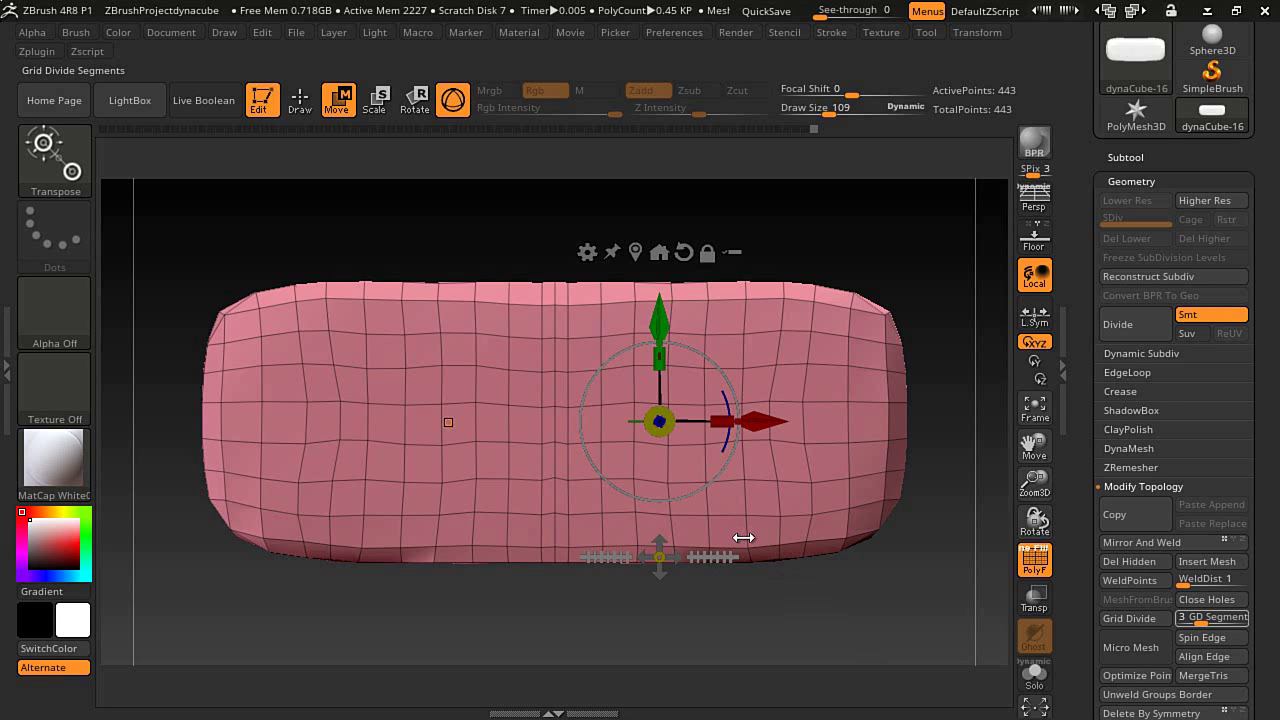
# Reveal the Auto Dynamesh controls and slide the block's mirrored halves along X, apart and back together, to shorten the block.
pyautogui.click(549, 714)
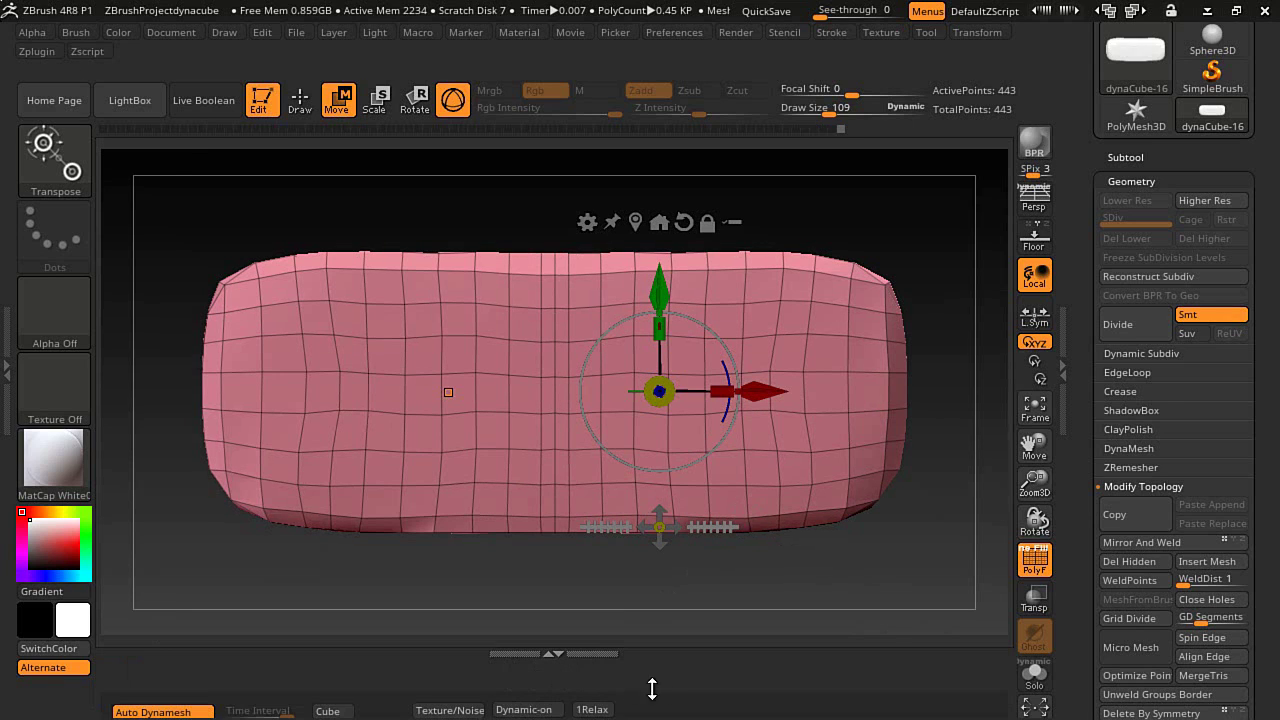
pyautogui.moveTo(666, 668); pyautogui.dragTo(666, 653)
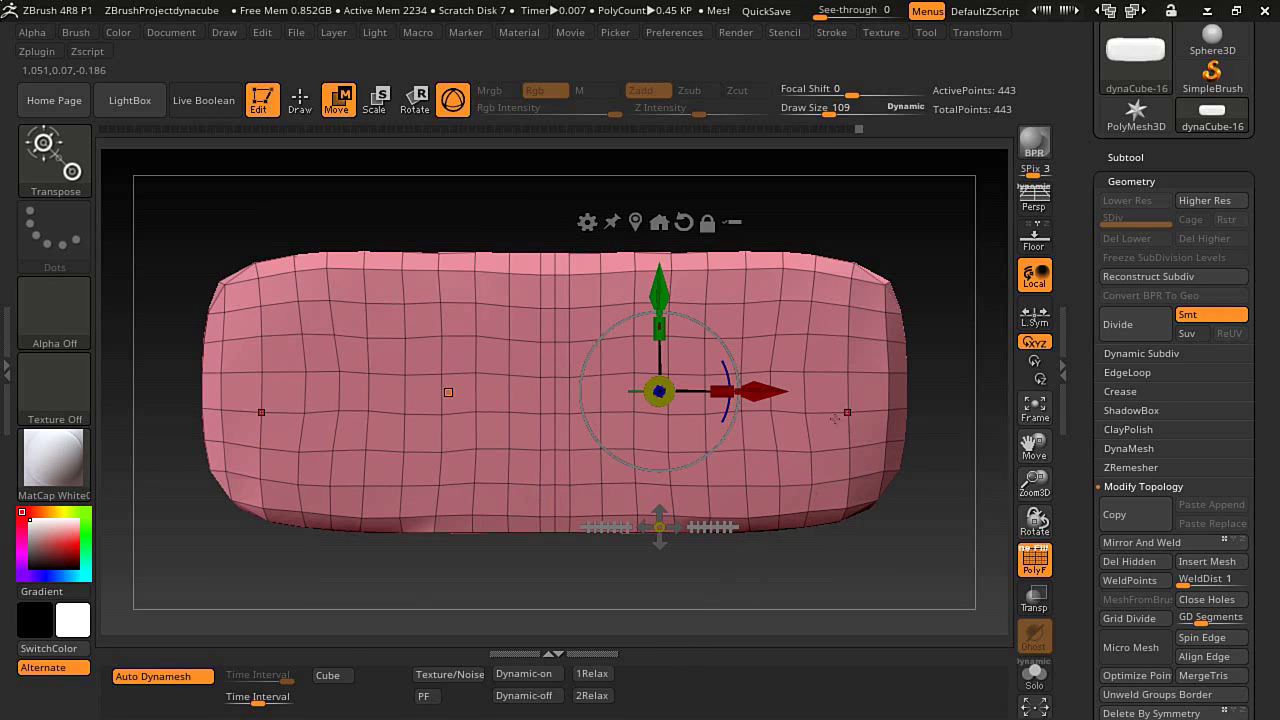
pyautogui.moveTo(771, 401); pyautogui.dragTo(835, 396)
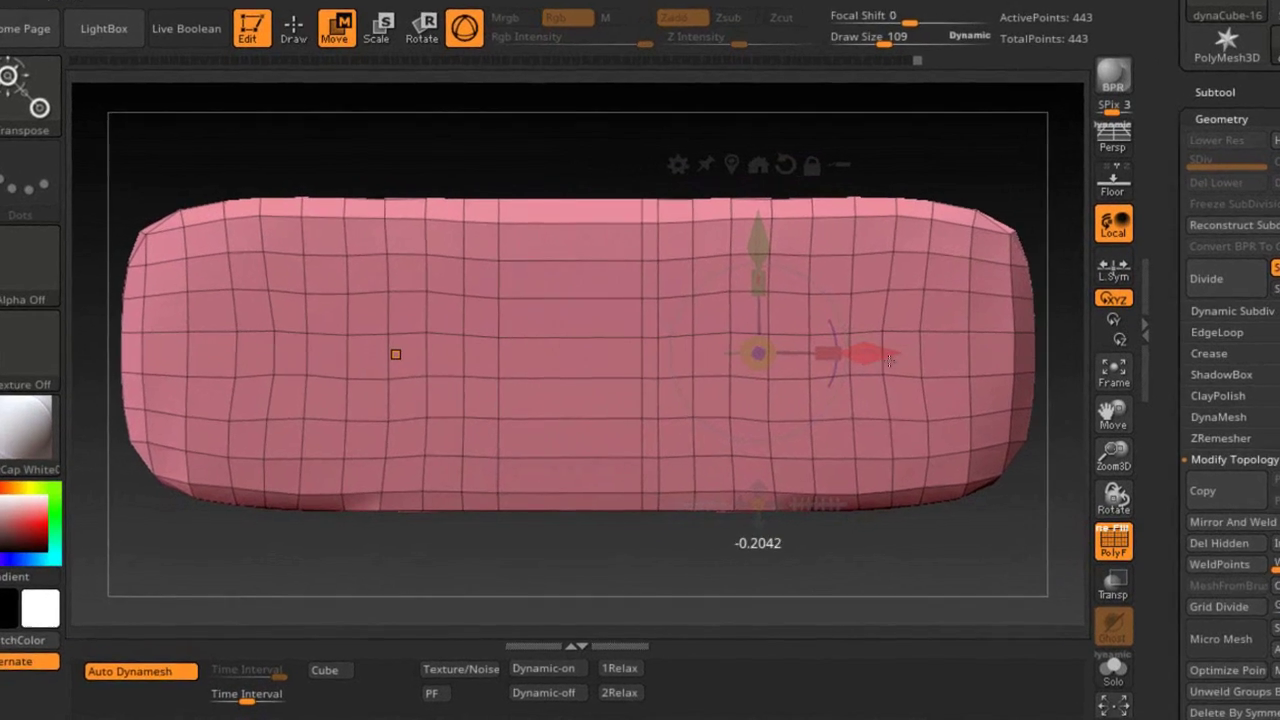
pyautogui.moveTo(889, 360); pyautogui.dragTo(923, 369)
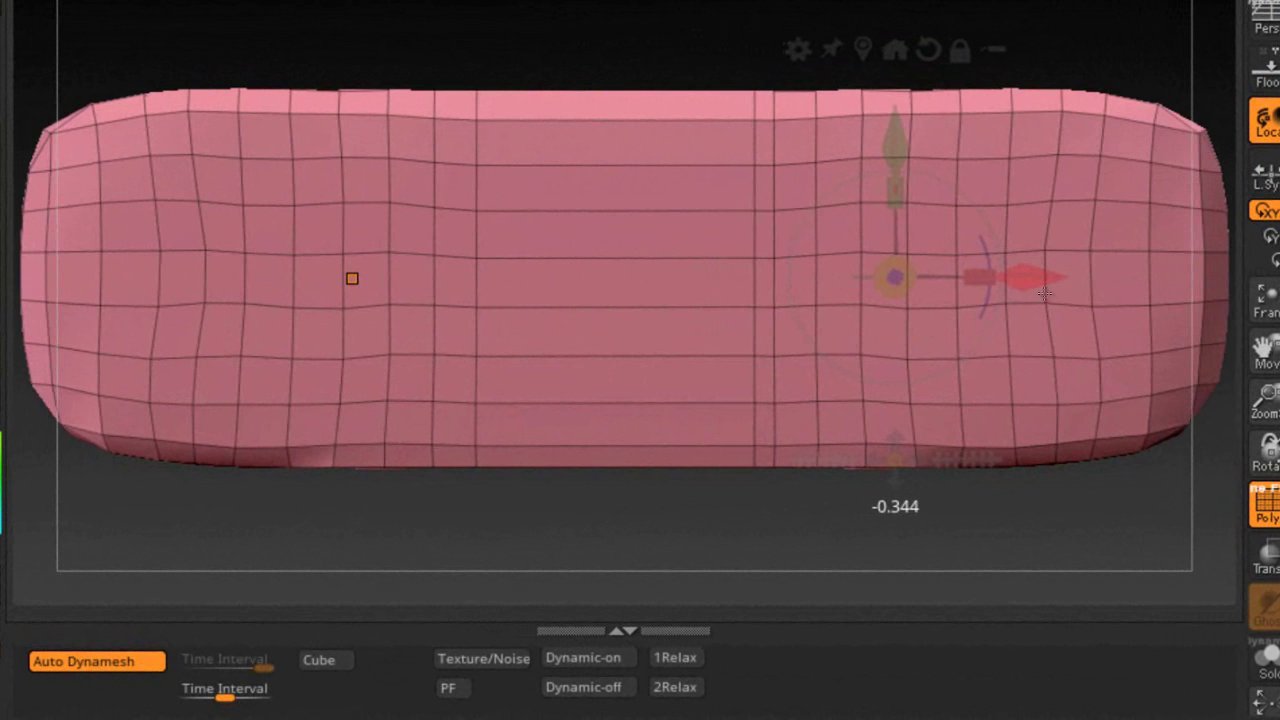
pyautogui.moveTo(1044, 293); pyautogui.dragTo(862, 276)
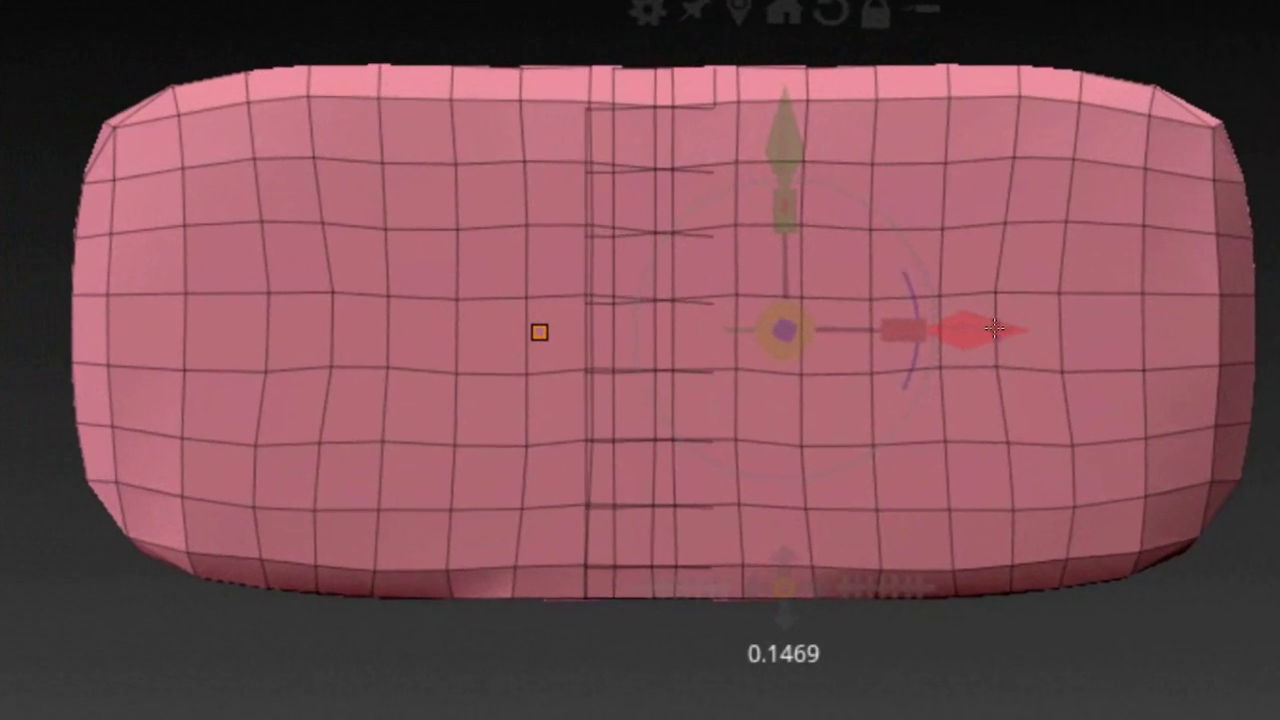
pyautogui.moveTo(995, 328); pyautogui.dragTo(930, 324)
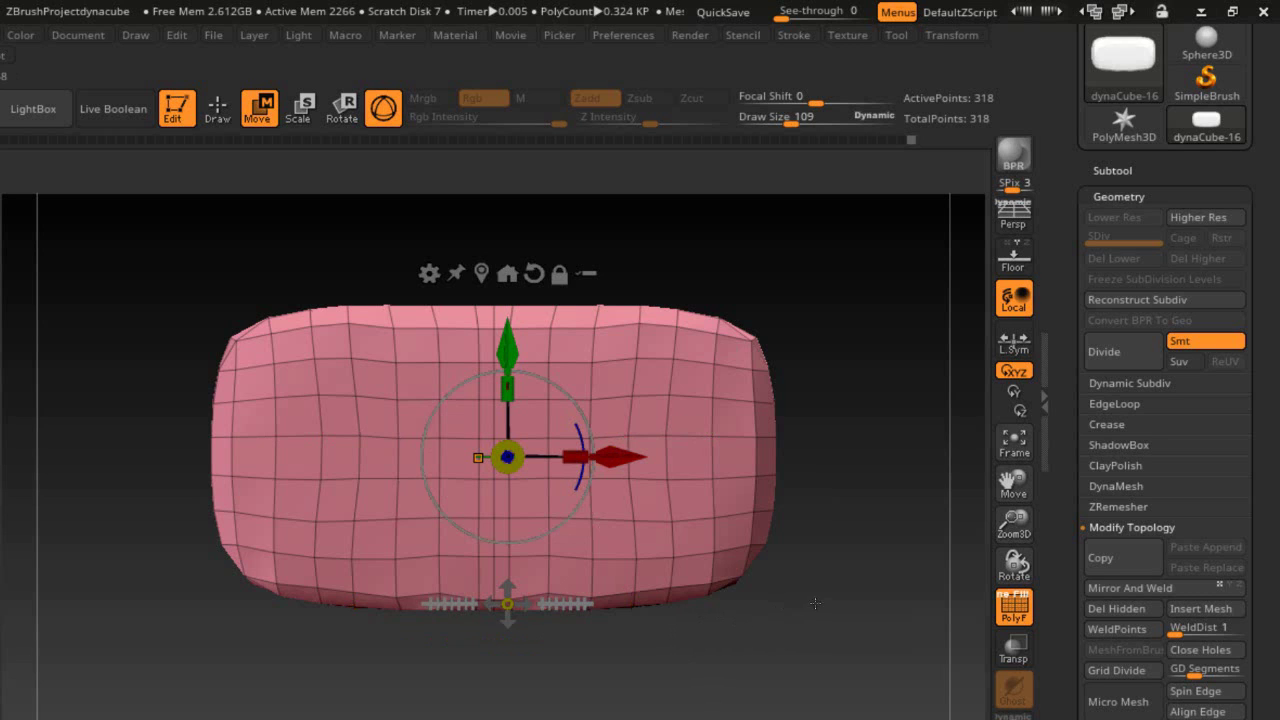
# Flip the gizmo's orientation about Y and scale the block uniformly, first down and then back up to a larger size.
pyautogui.moveTo(846, 585); pyautogui.dragTo(826, 624)
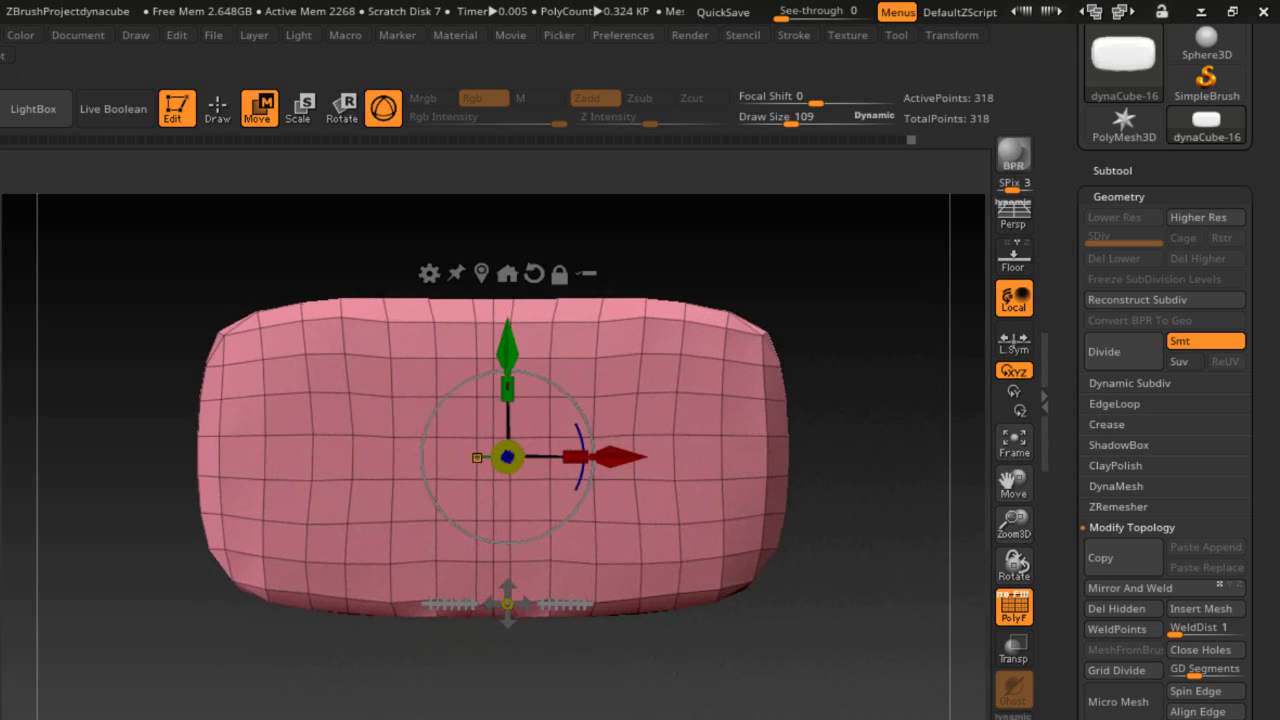
pyautogui.click(483, 705)
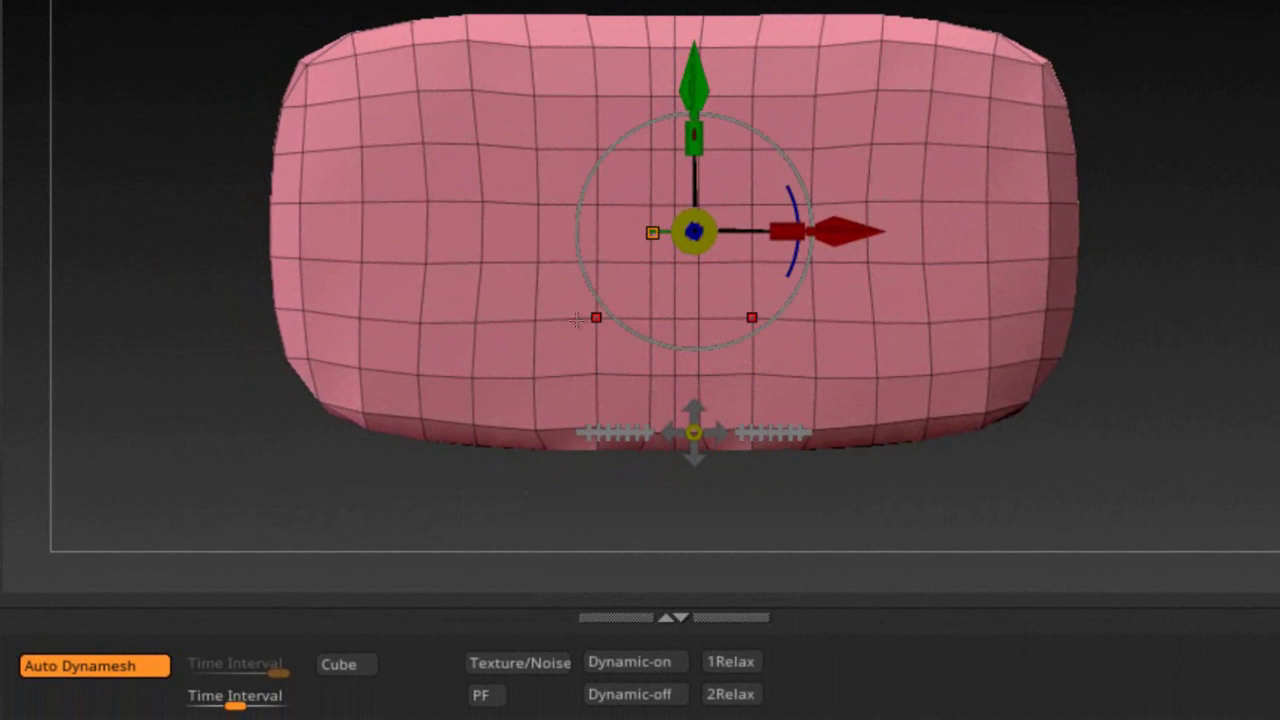
pyautogui.click(652, 232)
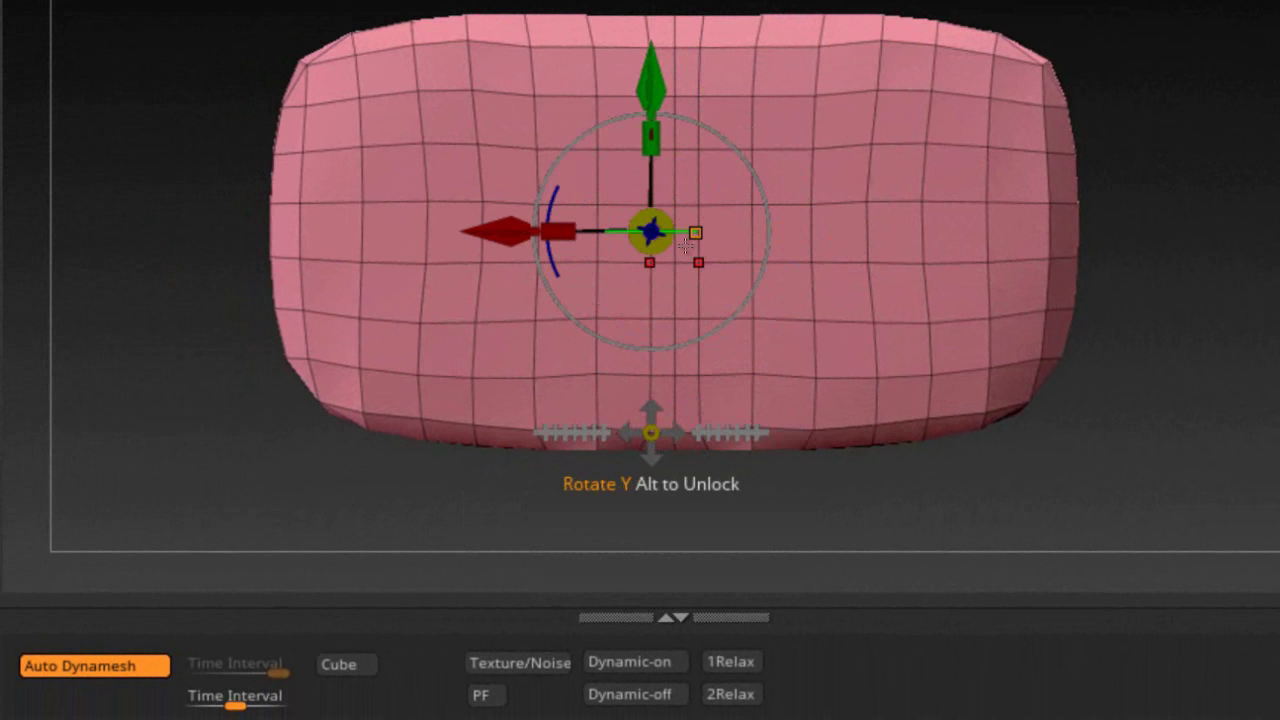
pyautogui.moveTo(651, 431); pyautogui.dragTo(610, 448)
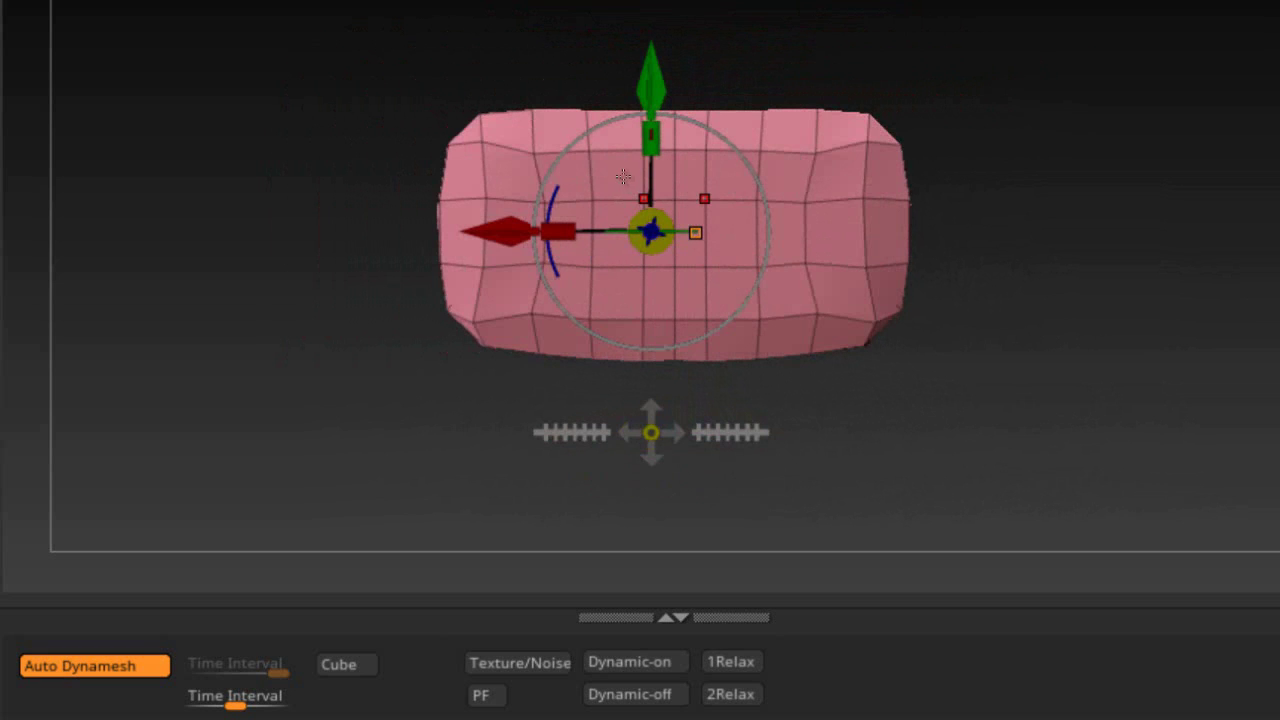
pyautogui.moveTo(651, 431); pyautogui.dragTo(718, 573)
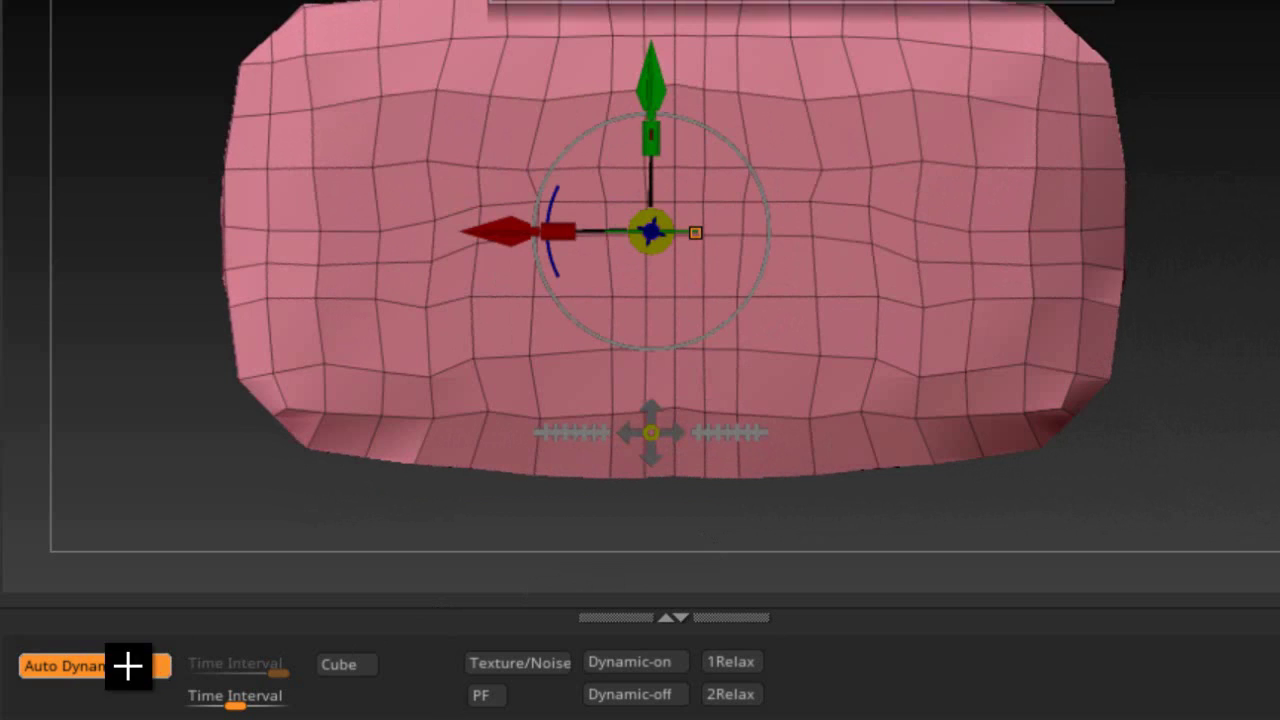
# Return to Draw mode and even out the rescaled block's mesh with repeated 1Relax passes followed by 2Relax.
pyautogui.click(716, 656)
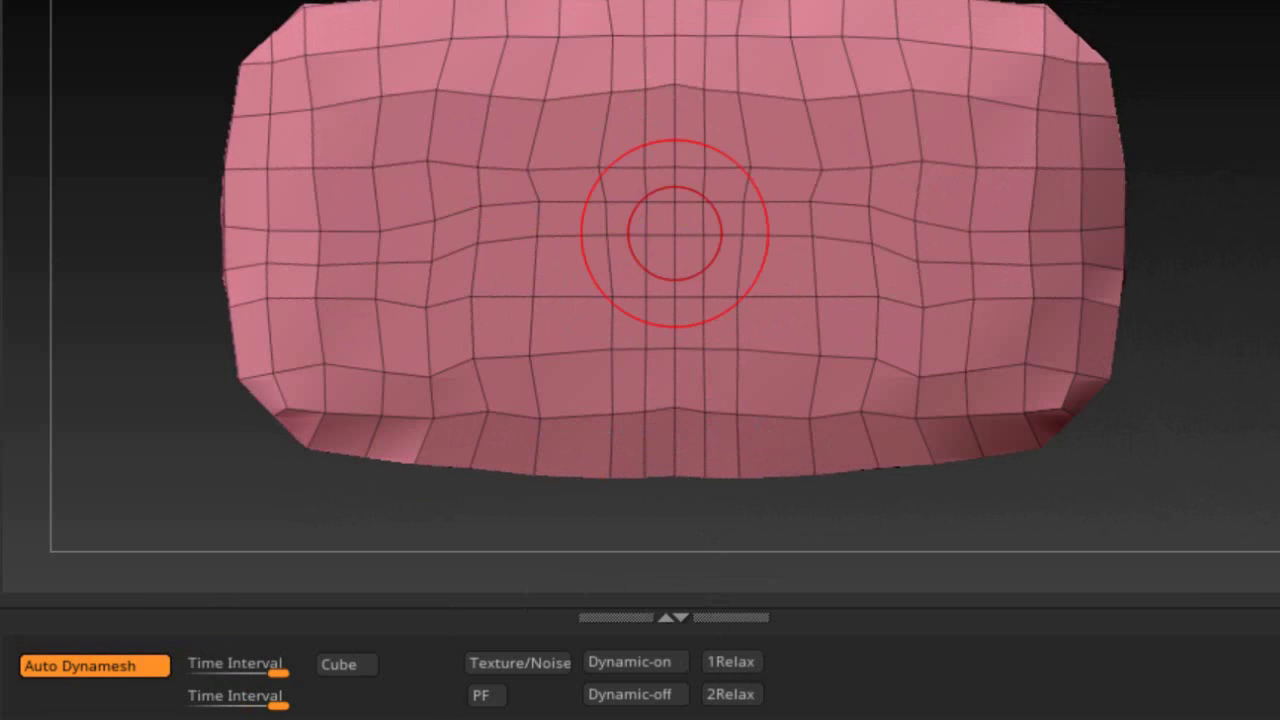
pyautogui.click(752, 664)
pyautogui.click(751, 664)
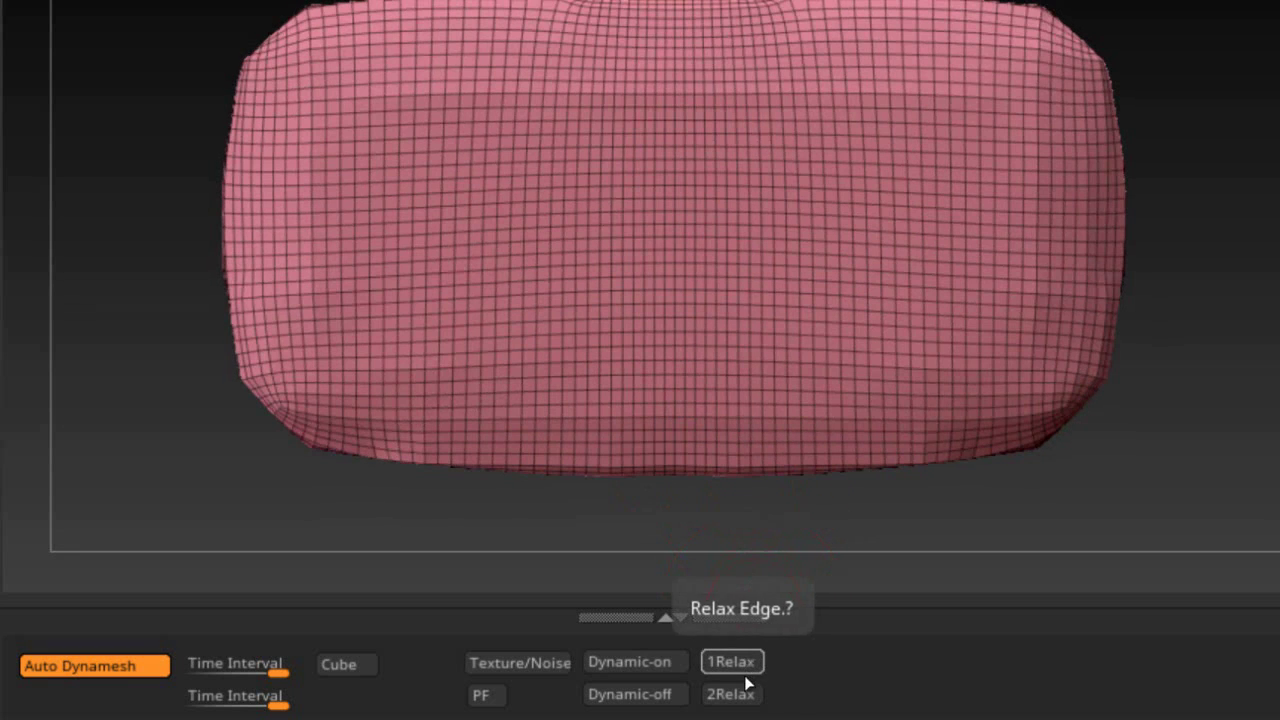
pyautogui.click(745, 690)
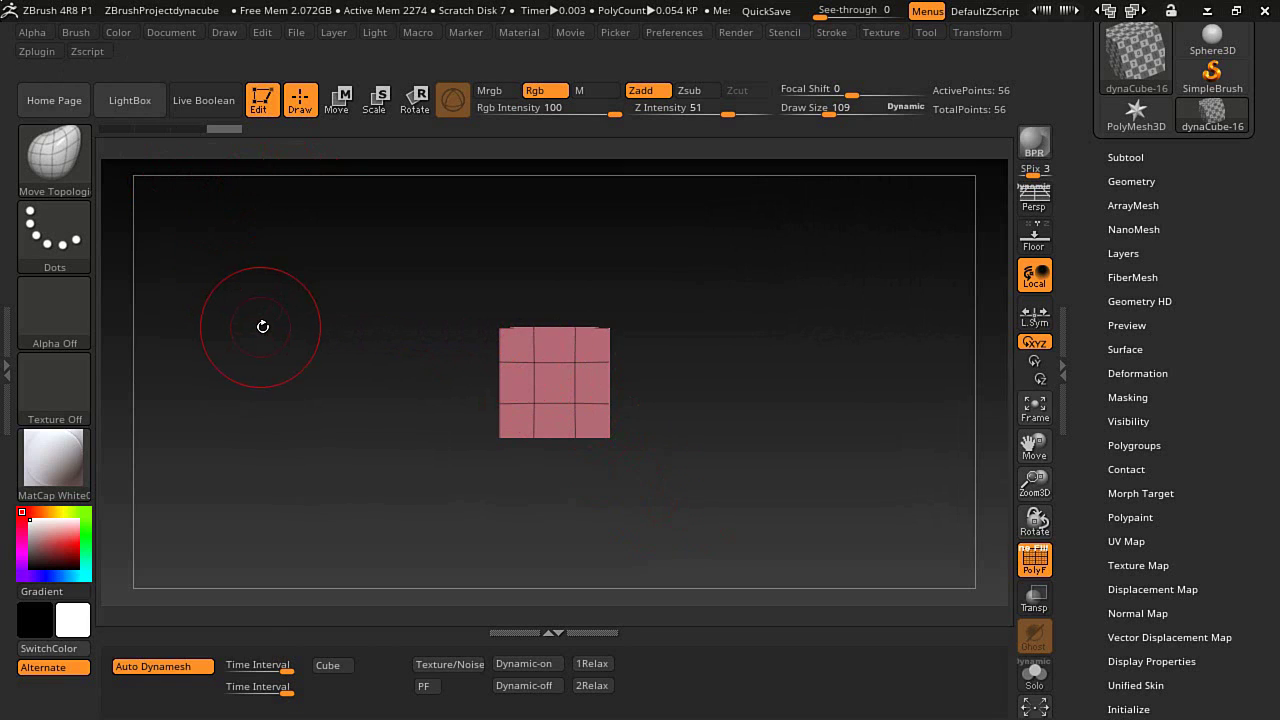
# Examine the new cube's DynaMesh settings in the Geometry options.
pyautogui.click(1132, 181)
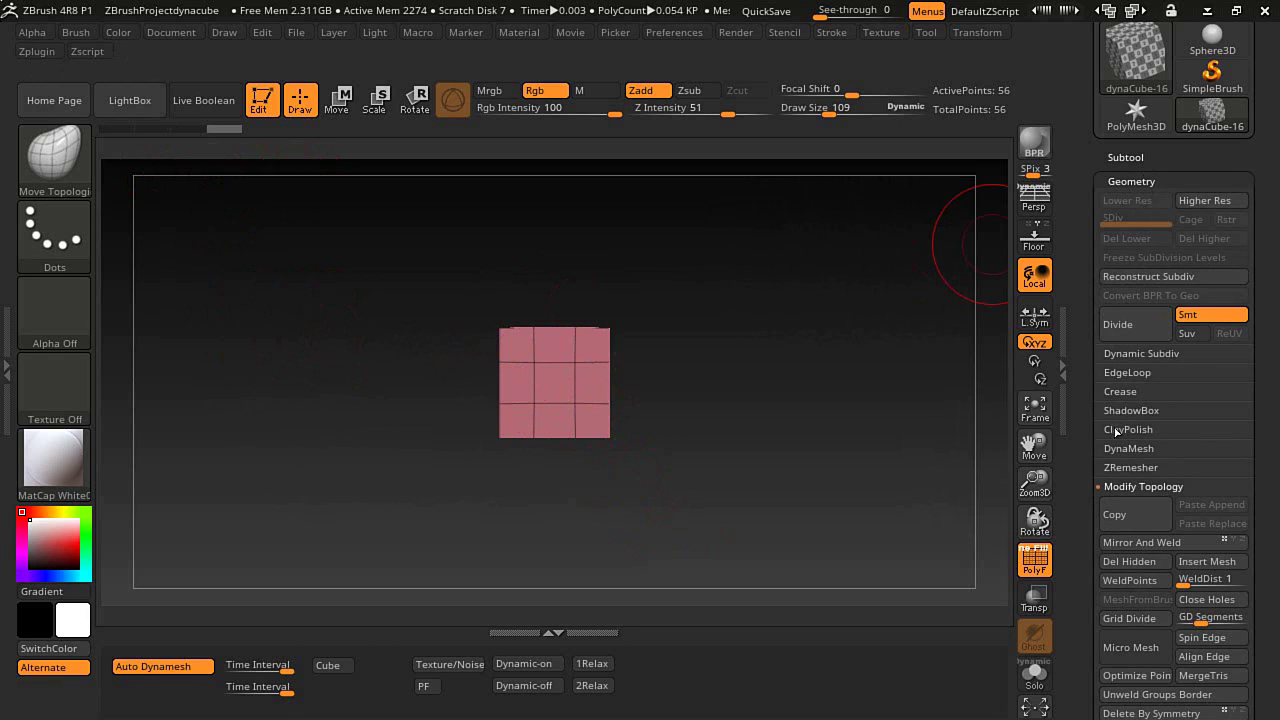
pyautogui.click(1120, 447)
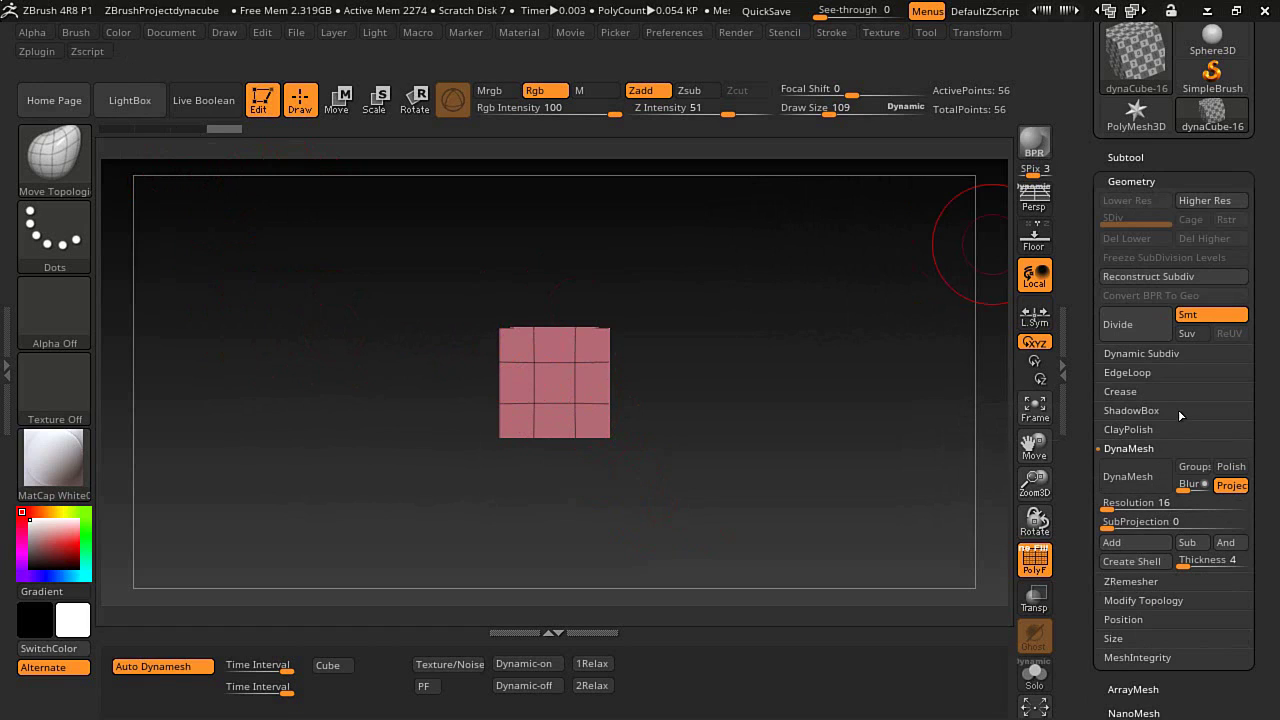
pyautogui.click(1132, 449)
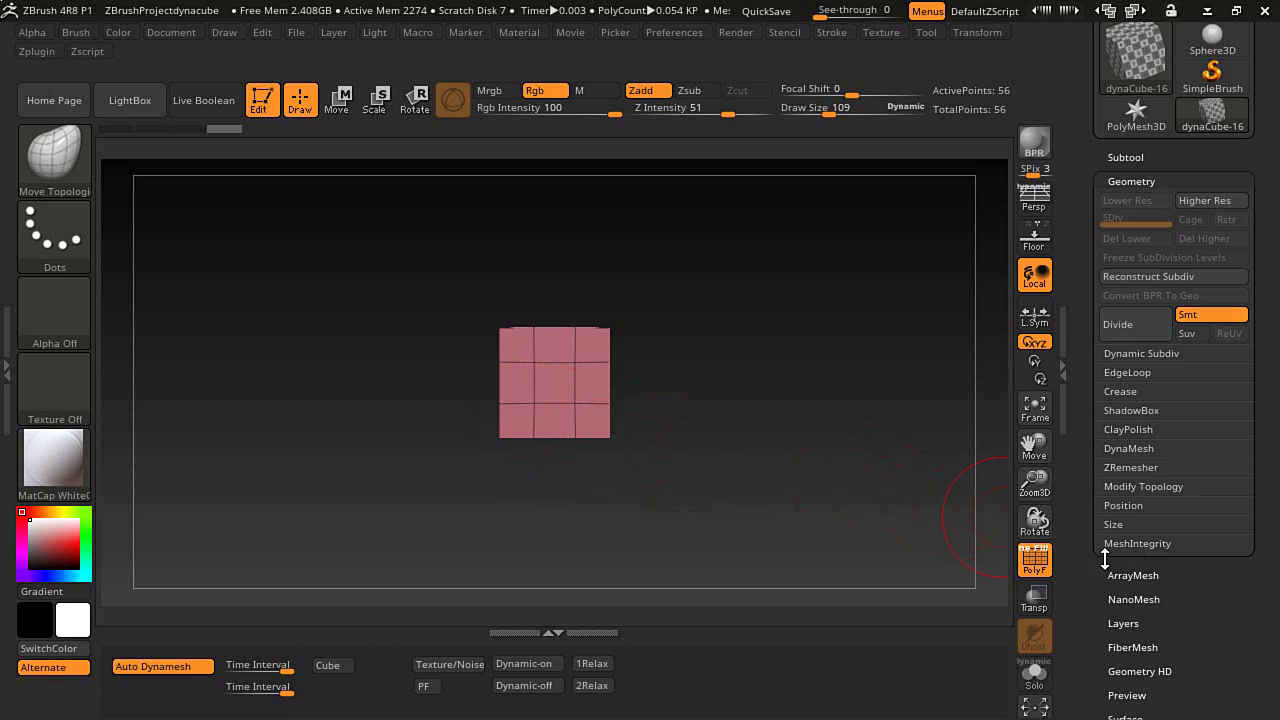
# Round the cube into a ball with the Polish deformation.
pyautogui.moveTo(1105, 560); pyautogui.dragTo(1122, 512)
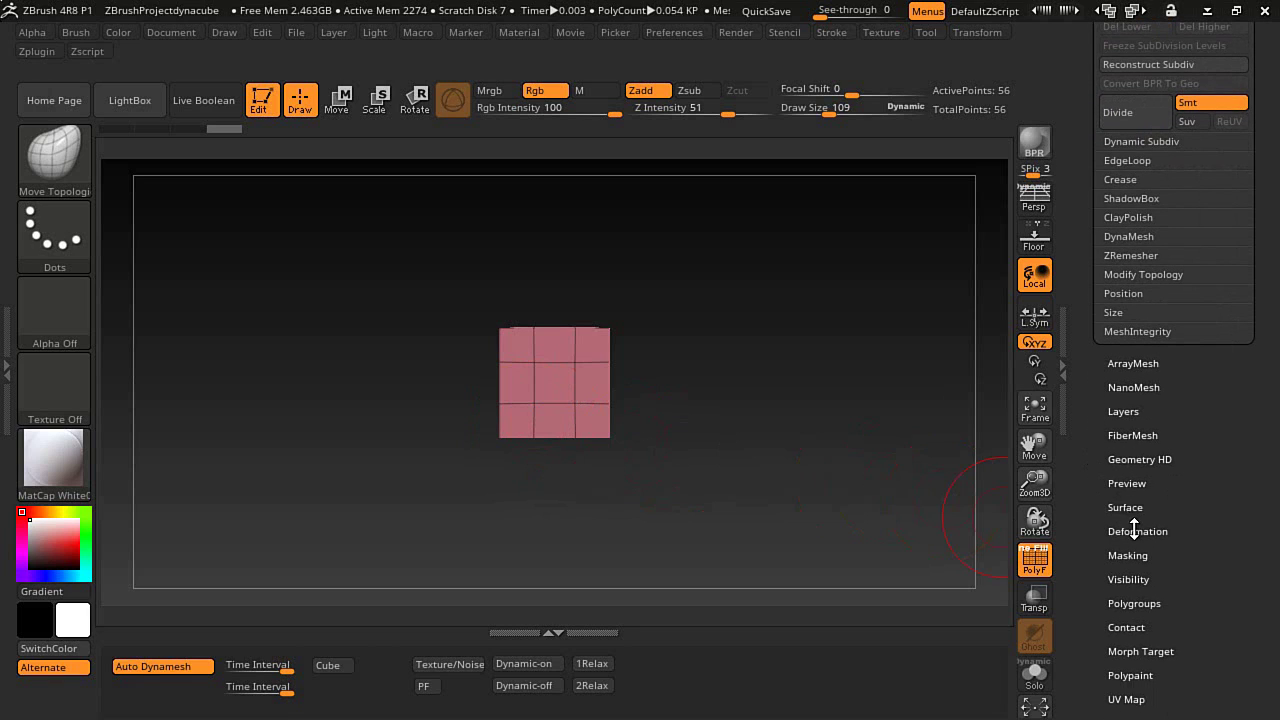
pyautogui.click(1134, 531)
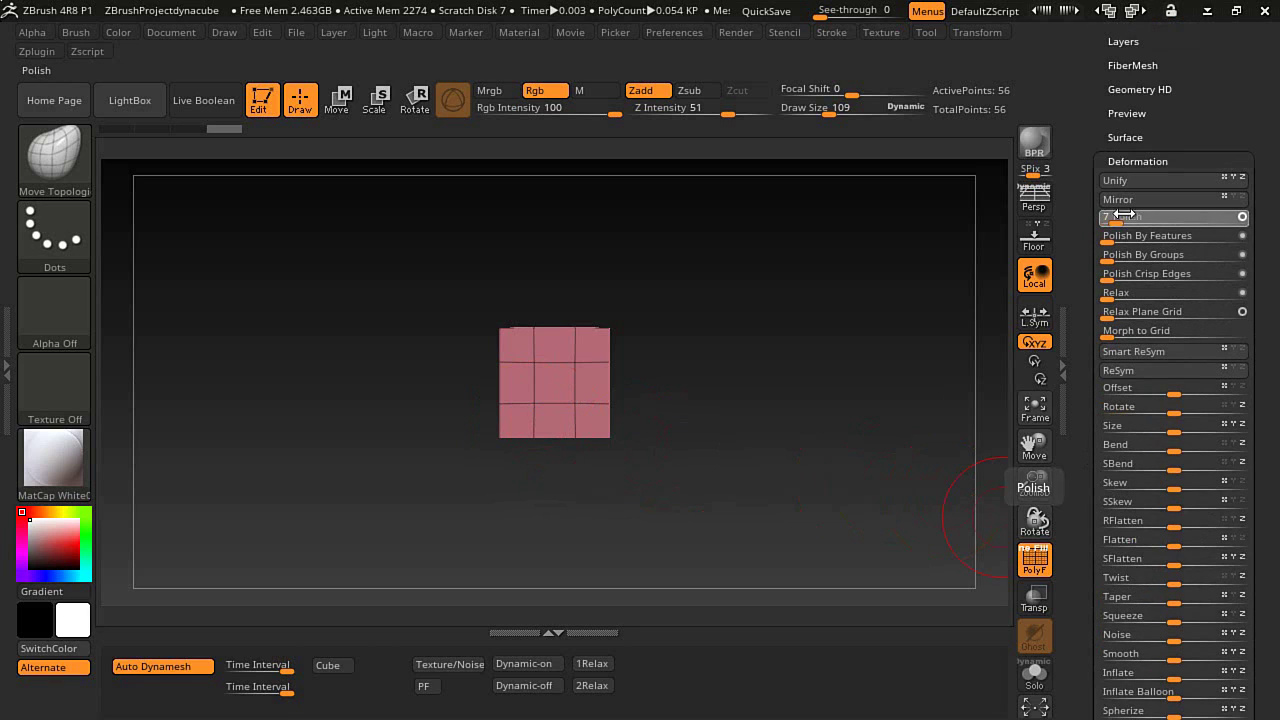
pyautogui.moveTo(1124, 215); pyautogui.dragTo(1229, 214)
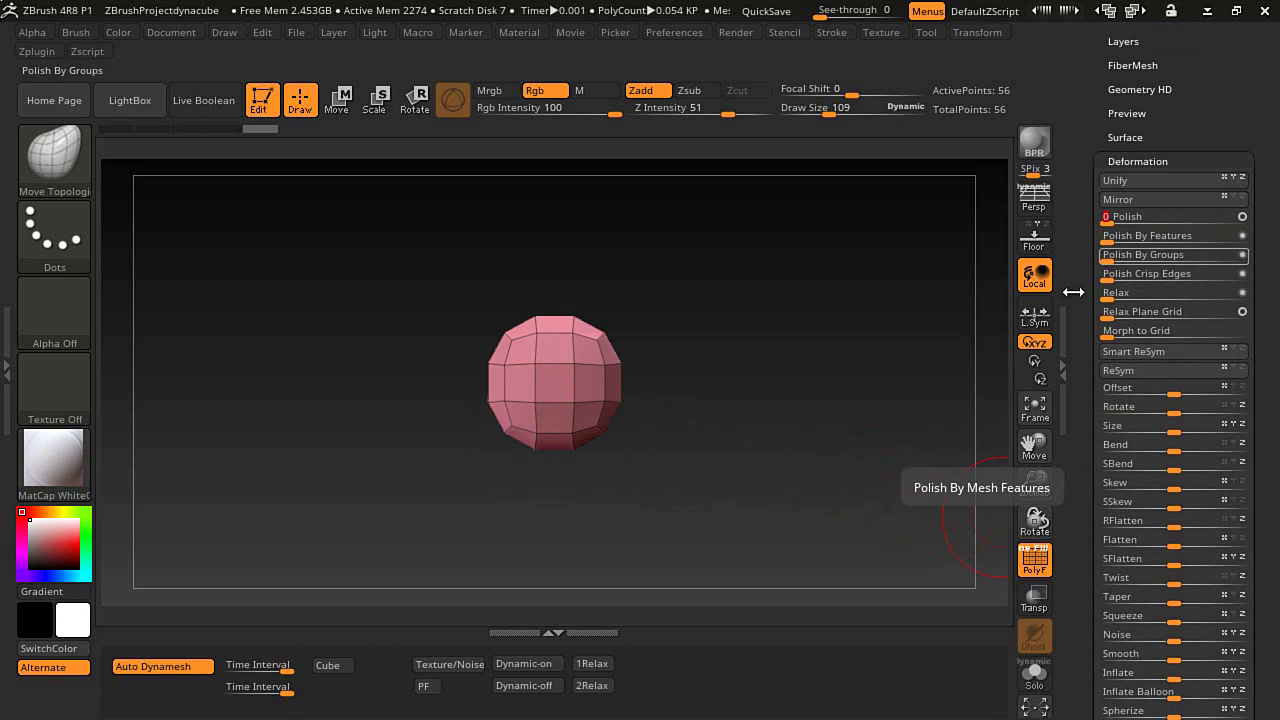
# Set the Auto Dynamesh time interval to 2 and the draw size to 157, and pull the ball's underside downward.
pyautogui.moveTo(296, 664); pyautogui.dragTo(317, 637)
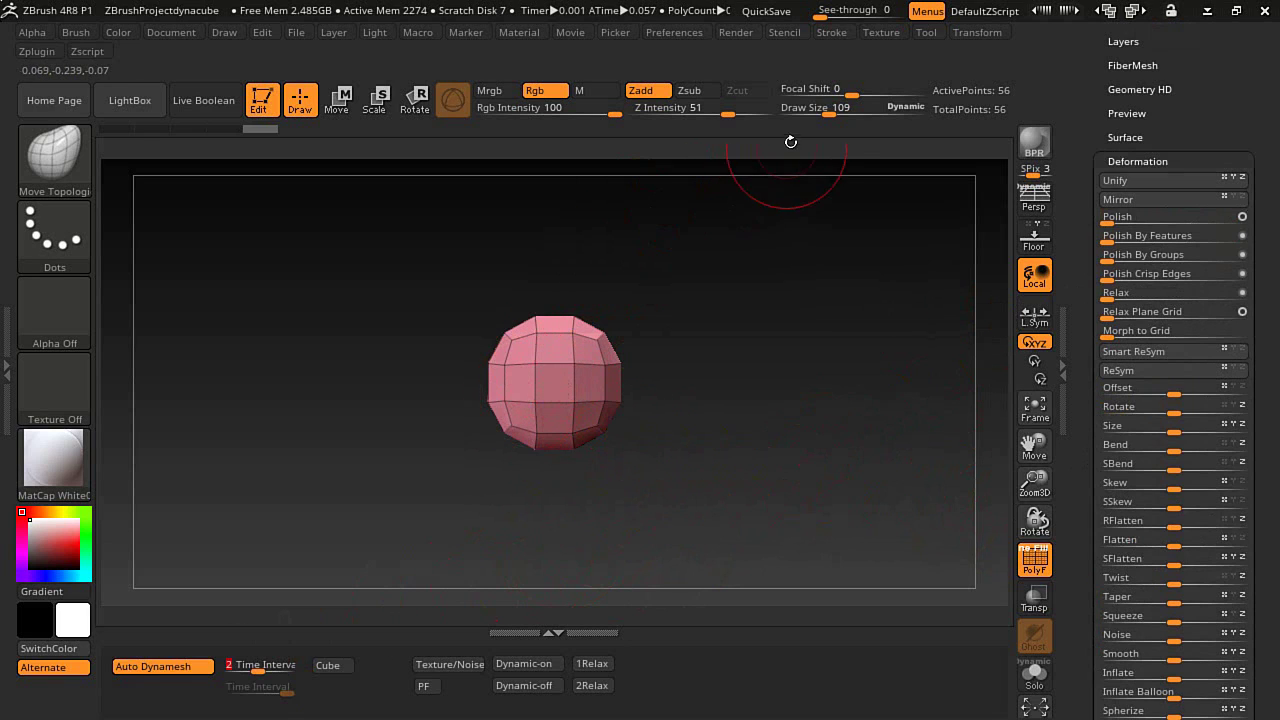
pyautogui.moveTo(835, 107); pyautogui.dragTo(845, 107)
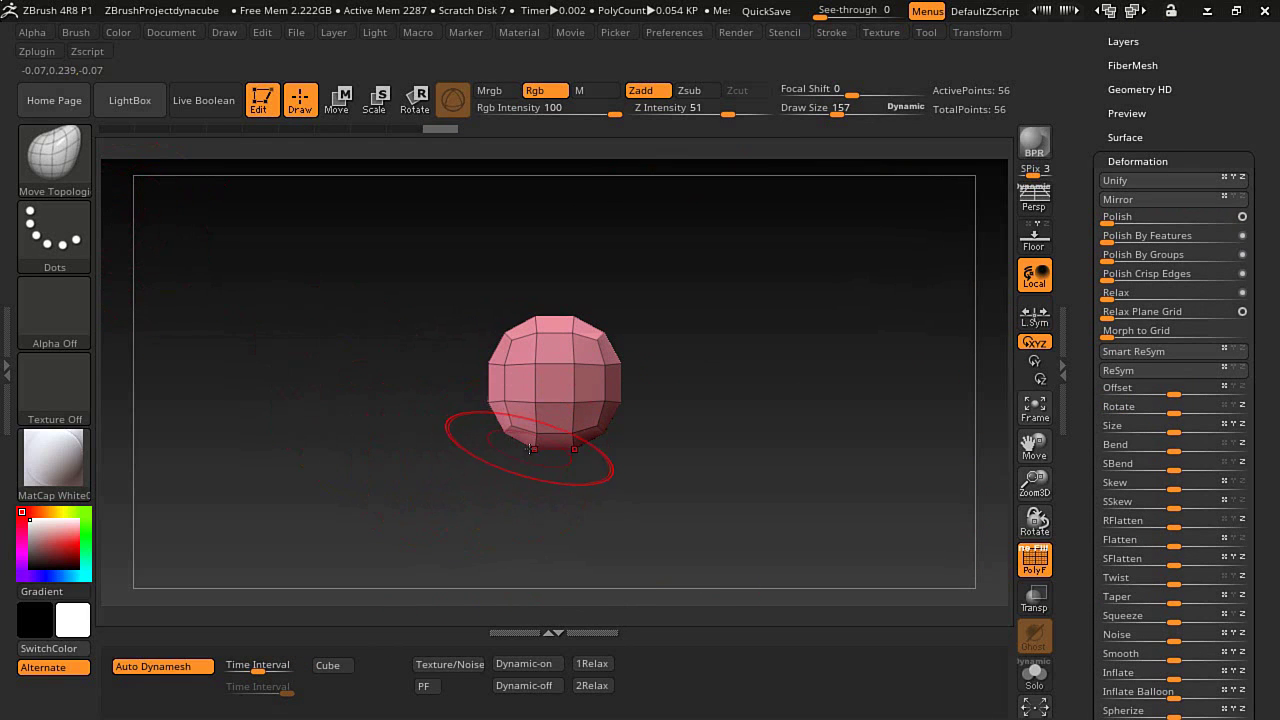
pyautogui.moveTo(530, 458); pyautogui.dragTo(528, 571)
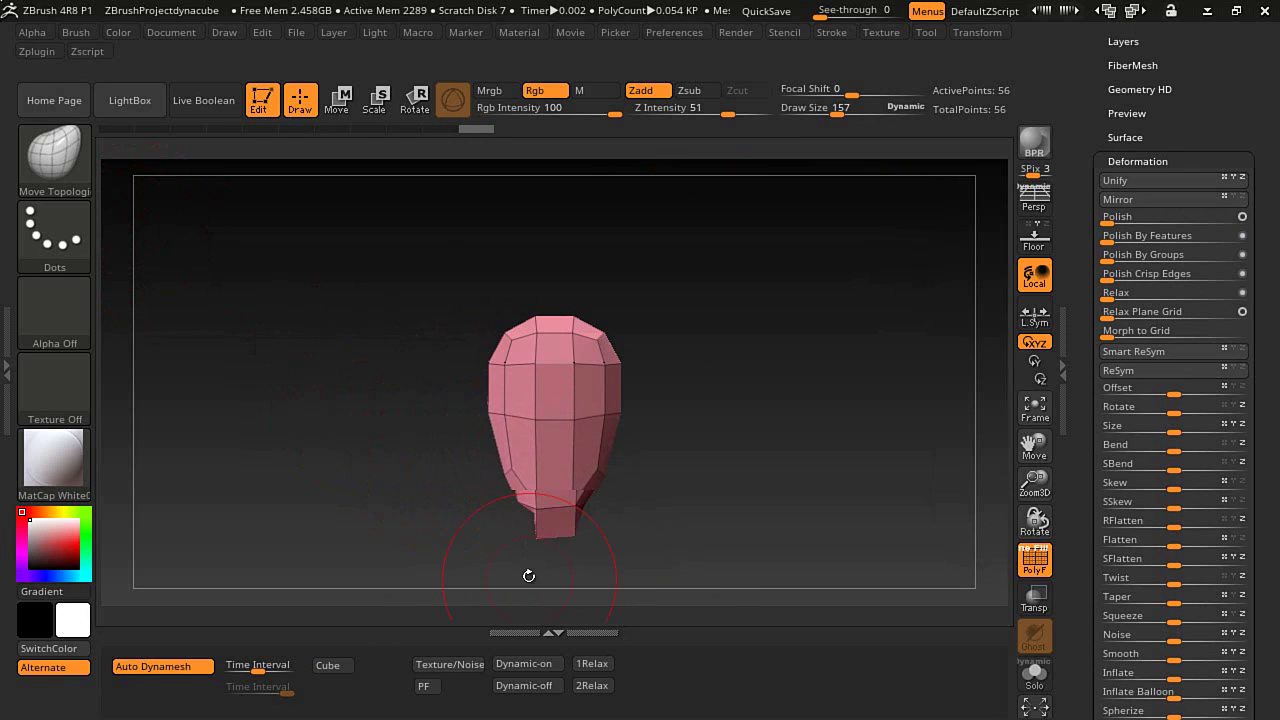
# Shape the stretched form from its other sides with the Move Topological brush, filling out its lower part into an elongated body.
pyautogui.moveTo(441, 470); pyautogui.dragTo(470, 500)
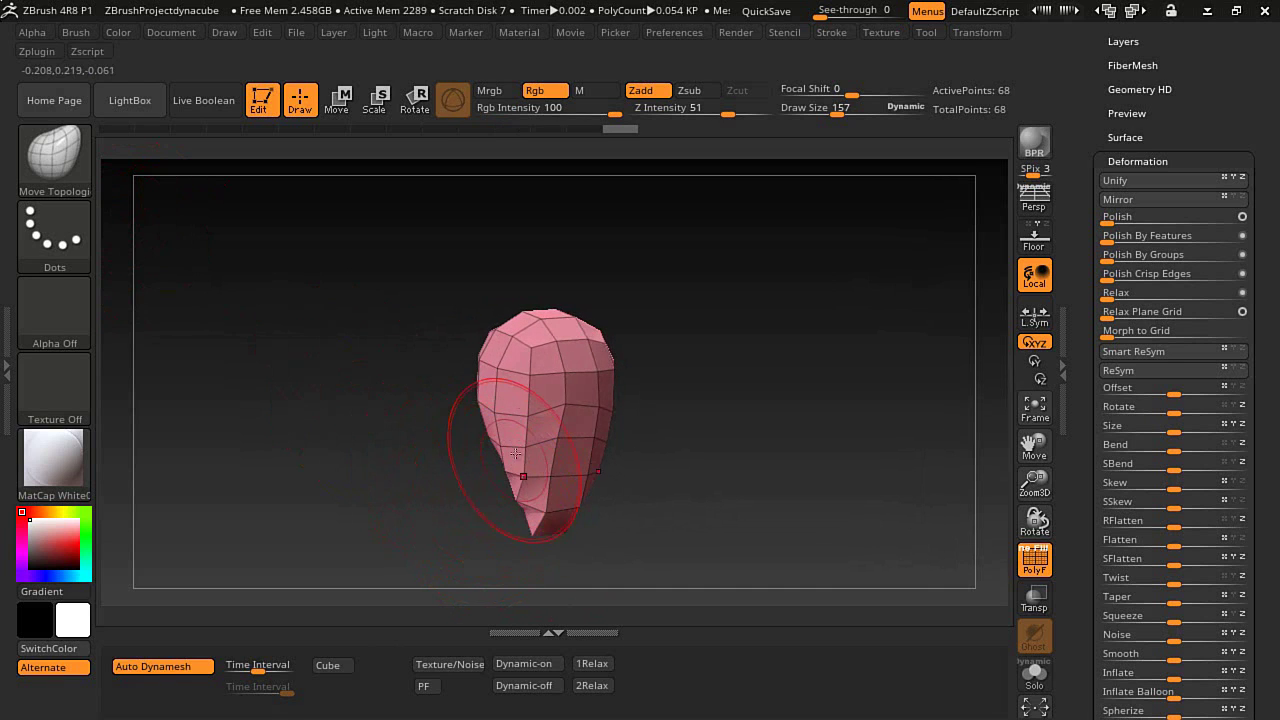
pyautogui.moveTo(723, 466)
pyautogui.mouseDown()
pyautogui.moveTo(642, 500)
pyautogui.moveTo(651, 515)
pyautogui.moveTo(629, 488)
pyautogui.mouseUp()
pyautogui.moveTo(640, 445); pyautogui.dragTo(614, 468)
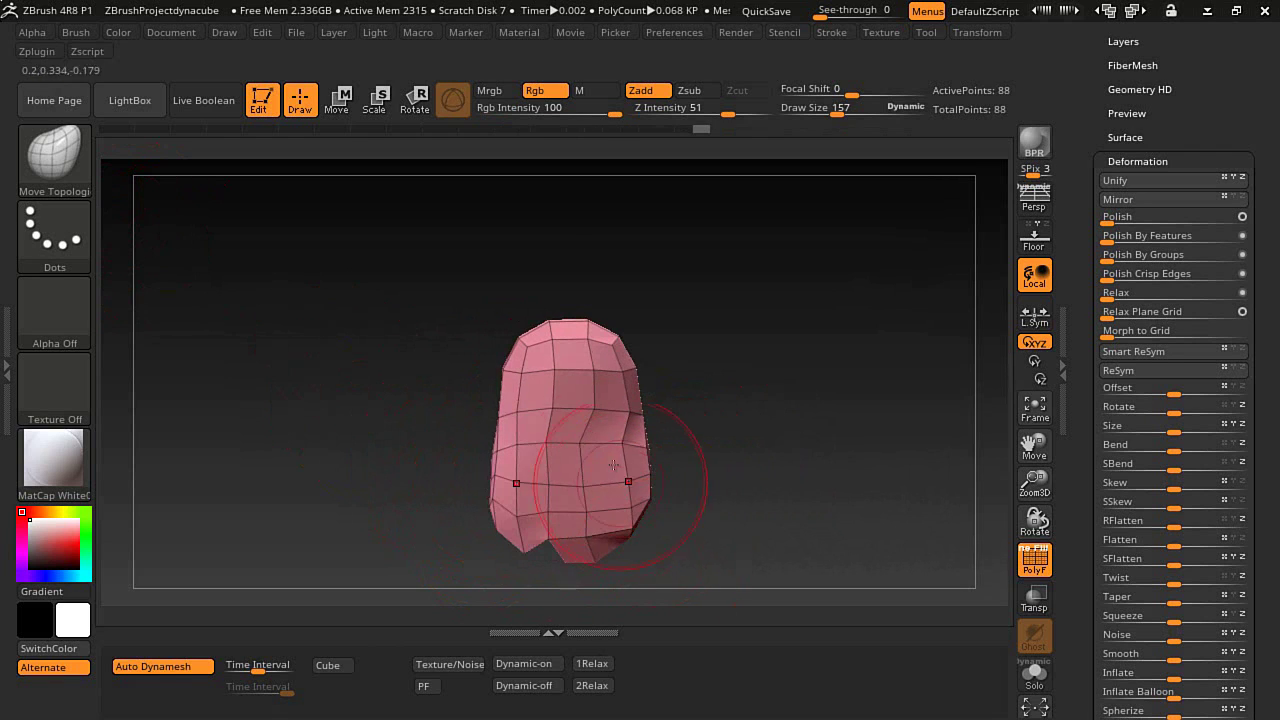
pyautogui.moveTo(726, 500); pyautogui.dragTo(733, 508)
pyautogui.moveTo(734, 491)
pyautogui.mouseDown()
pyautogui.moveTo(752, 483)
pyautogui.moveTo(741, 501)
pyautogui.mouseUp()
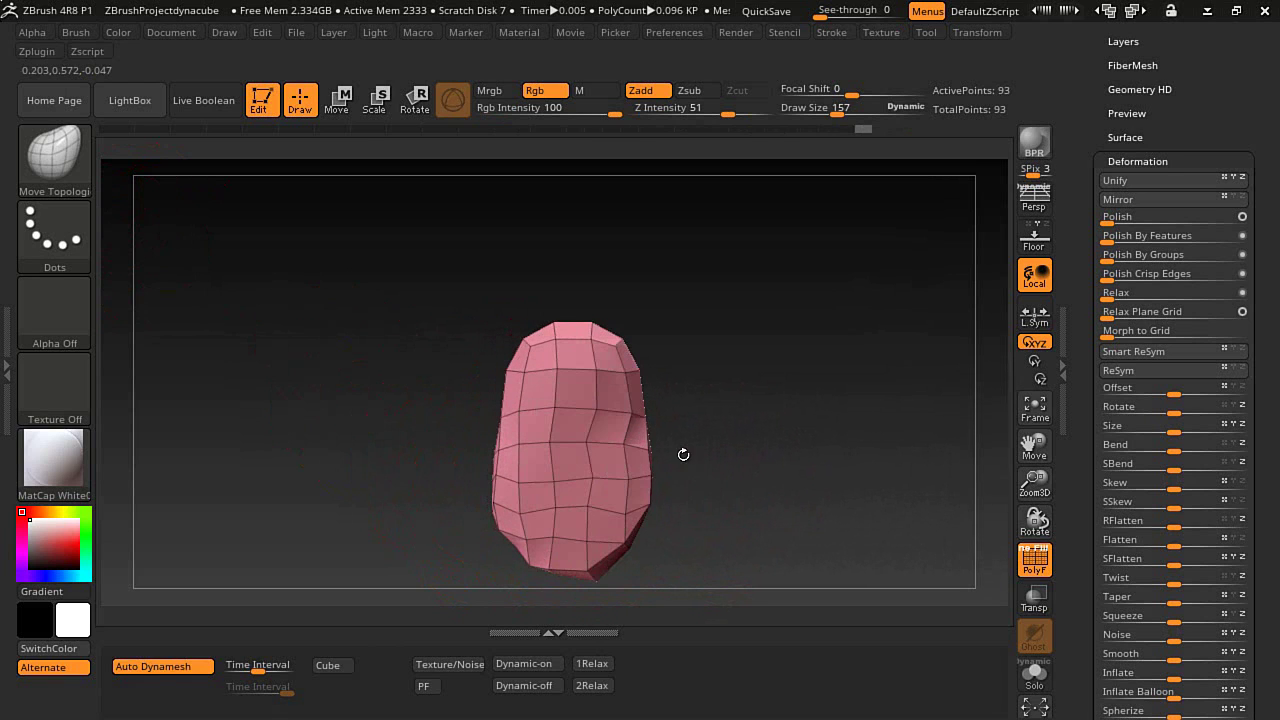
# Enlarge the elongated form uniformly with the gizmo so that it is remeshed more densely.
pyautogui.click(337, 100)
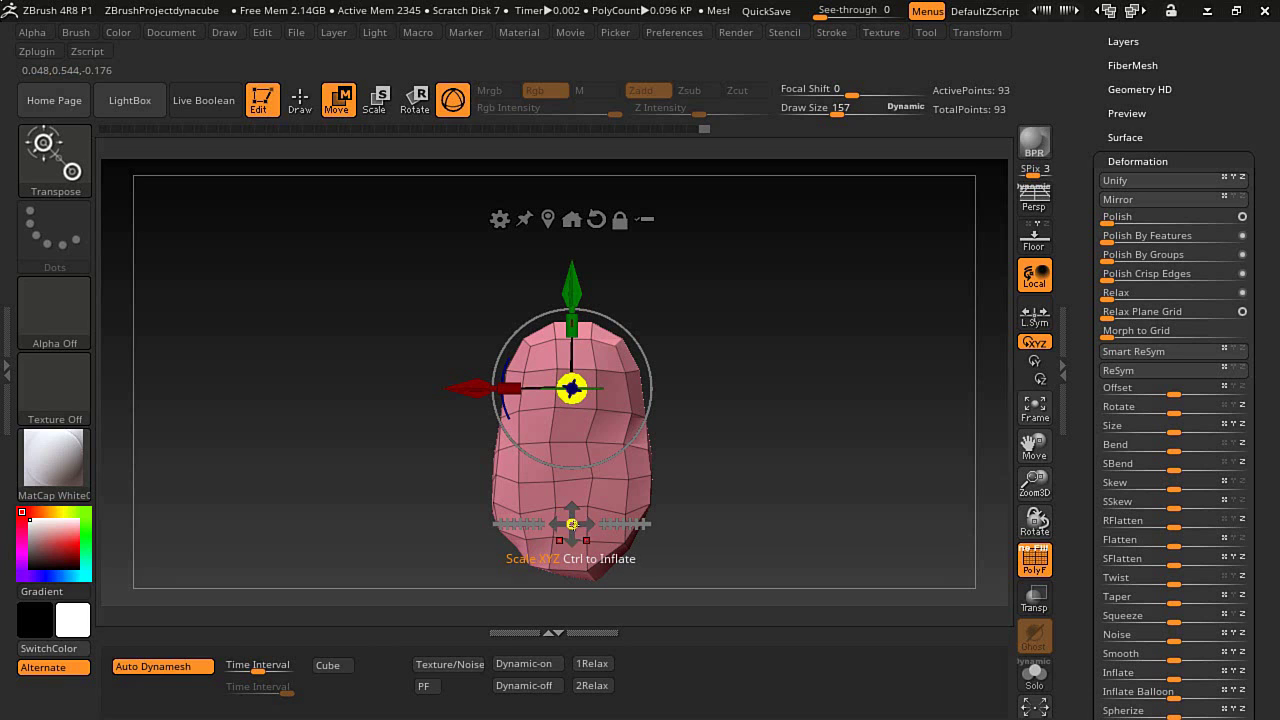
pyautogui.moveTo(572, 524); pyautogui.dragTo(594, 627)
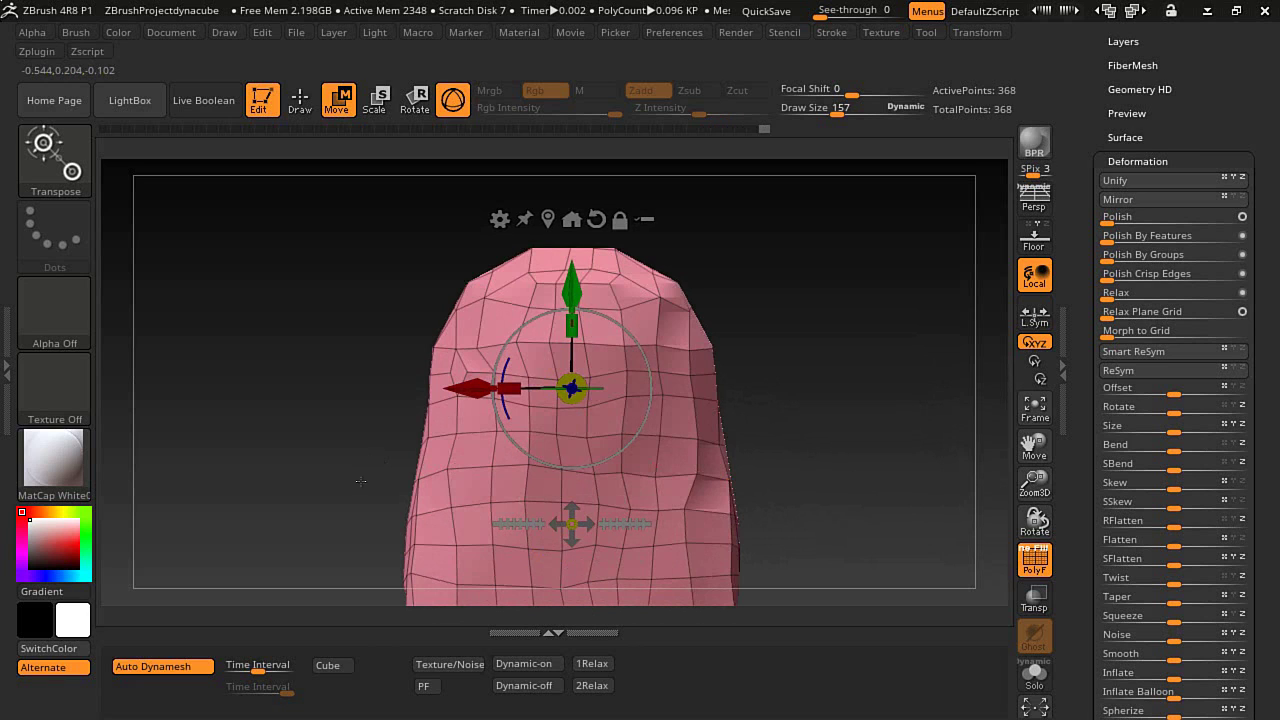
pyautogui.keyDown('alt'); pyautogui.moveTo(357, 495); pyautogui.dragTo(378, 330); pyautogui.keyUp('alt')
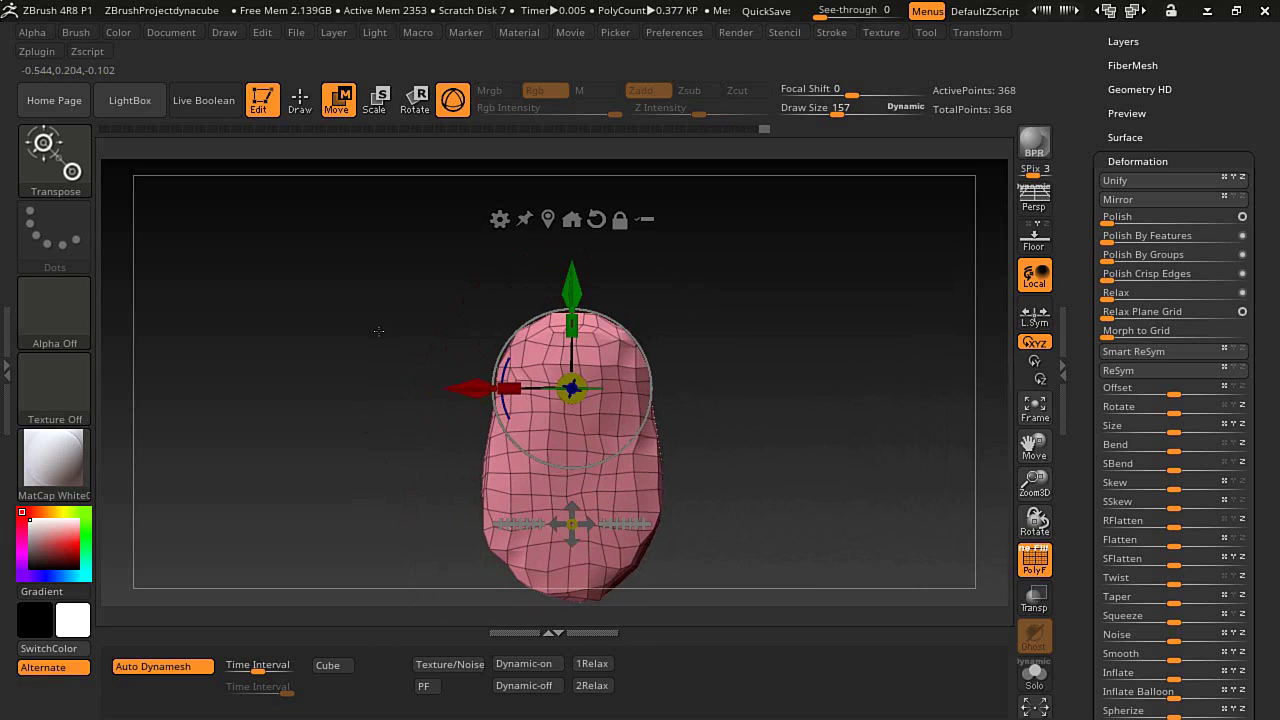
pyautogui.keyDown('alt'); pyautogui.moveTo(377, 421); pyautogui.dragTo(381, 388); pyautogui.keyUp('alt')
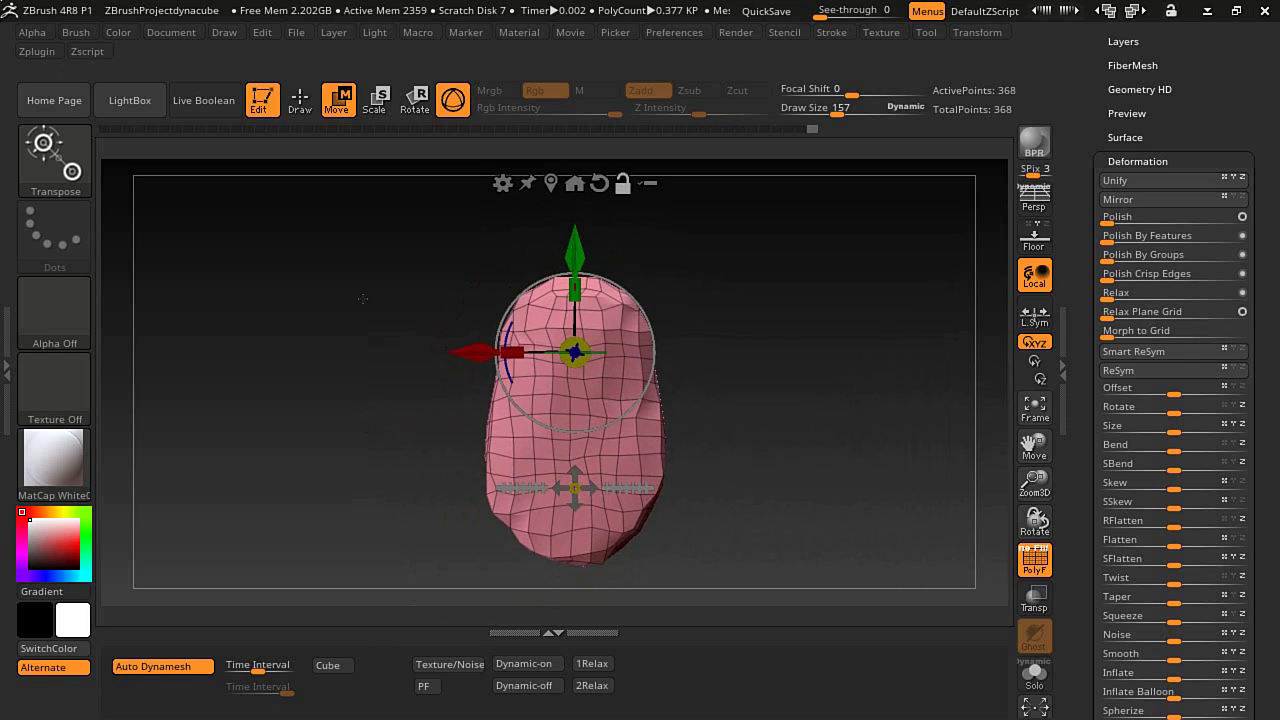
# Return to Draw mode with the Move Topological brush and smooth the enlarged form along its side.
pyautogui.press('q')
pyautogui.press('b')
pyautogui.press('m')
pyautogui.press('t')
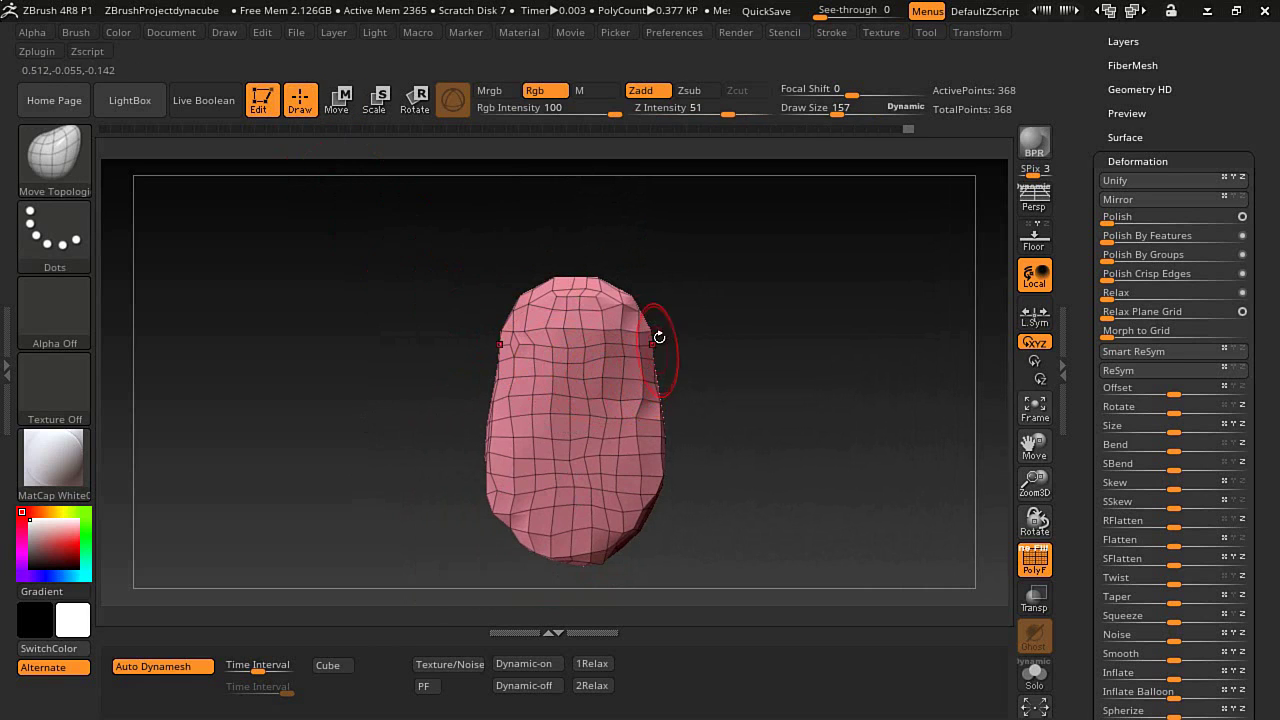
pyautogui.moveTo(648, 325)
pyautogui.keyDown('shift'); pyautogui.mouseDown()
pyautogui.moveTo(648, 345)
pyautogui.moveTo(560, 330)
pyautogui.moveTo(560, 400)
pyautogui.moveTo(636, 460)
pyautogui.moveTo(510, 480)
pyautogui.moveTo(640, 520)
pyautogui.moveTo(520, 540)
pyautogui.moveTo(620, 530)
pyautogui.mouseUp(); pyautogui.keyUp('shift')
pyautogui.moveTo(755, 492); pyautogui.dragTo(788, 492)
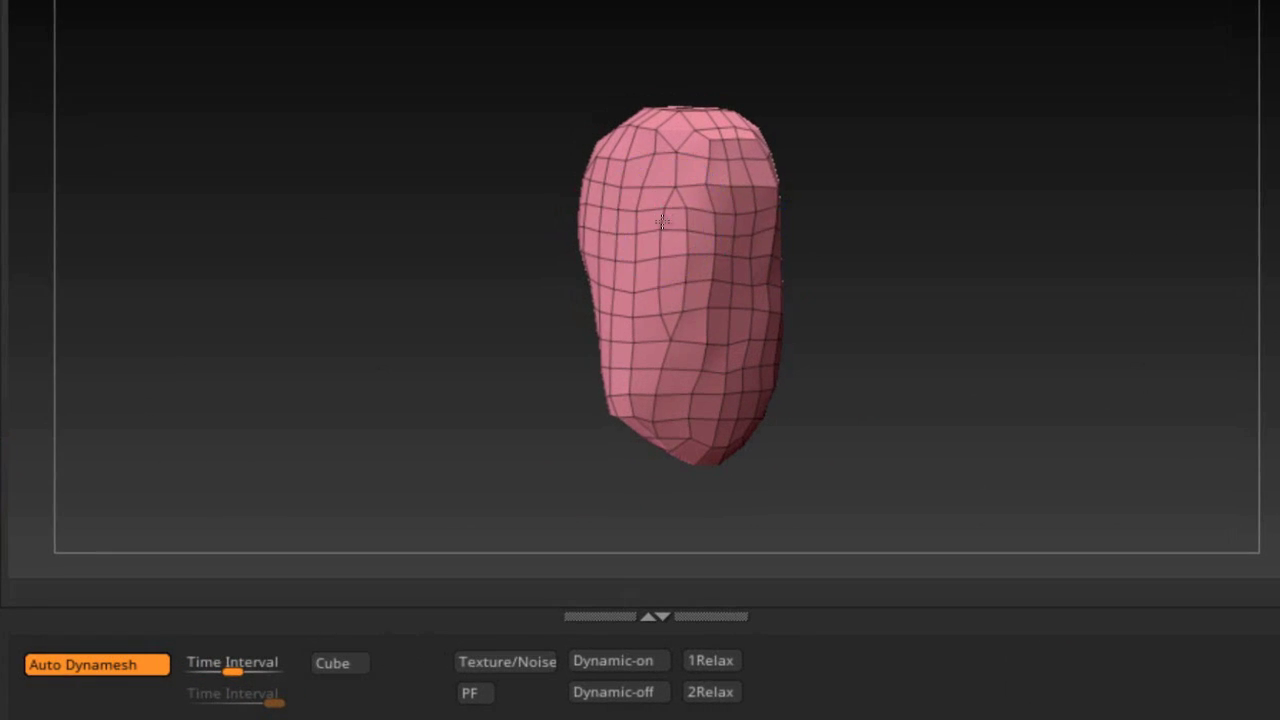
pyautogui.moveTo(785, 435); pyautogui.dragTo(871, 455)
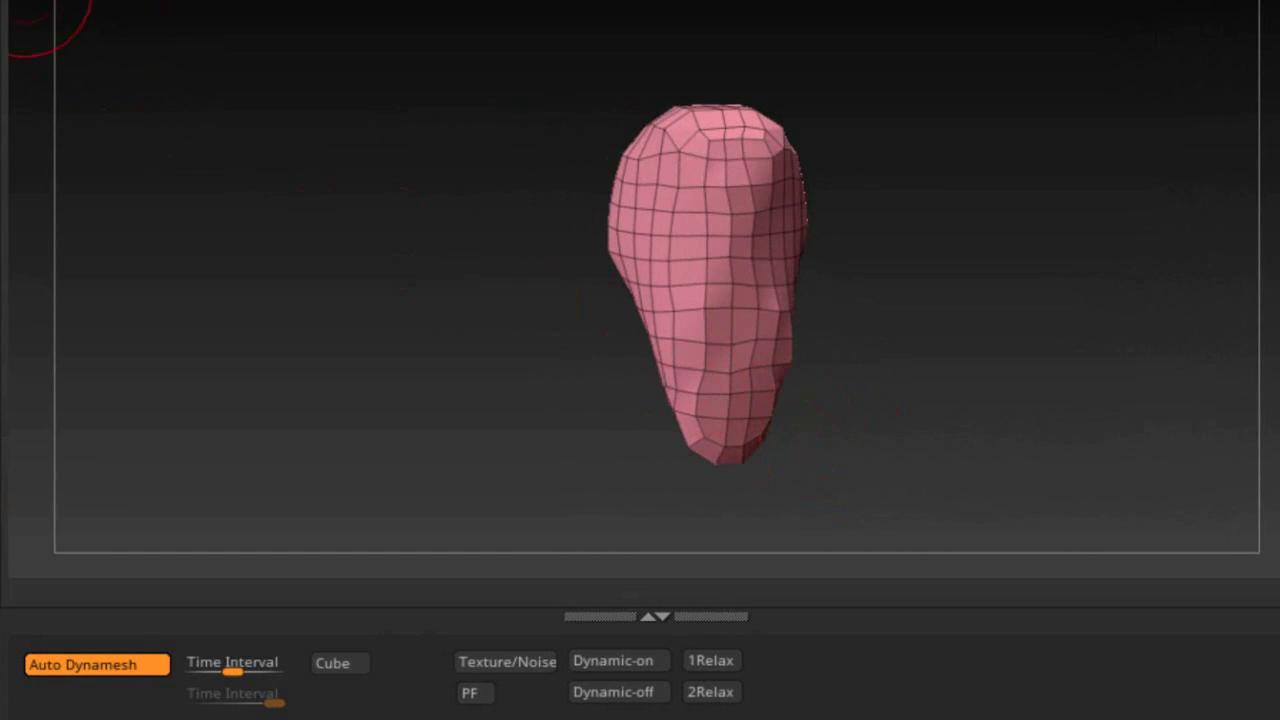
# Swell the upper part of the form with the Inflat brush and smooth its narrow lower part.
pyautogui.click(45, 10)
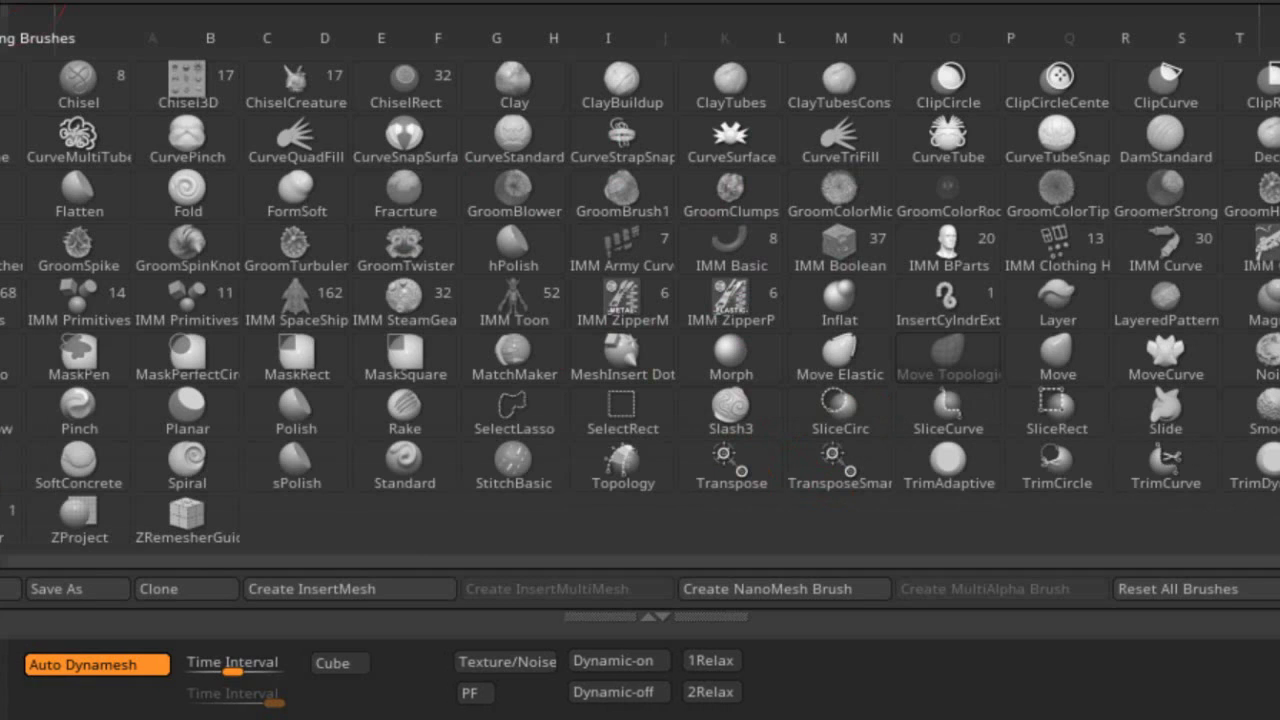
pyautogui.click(847, 299)
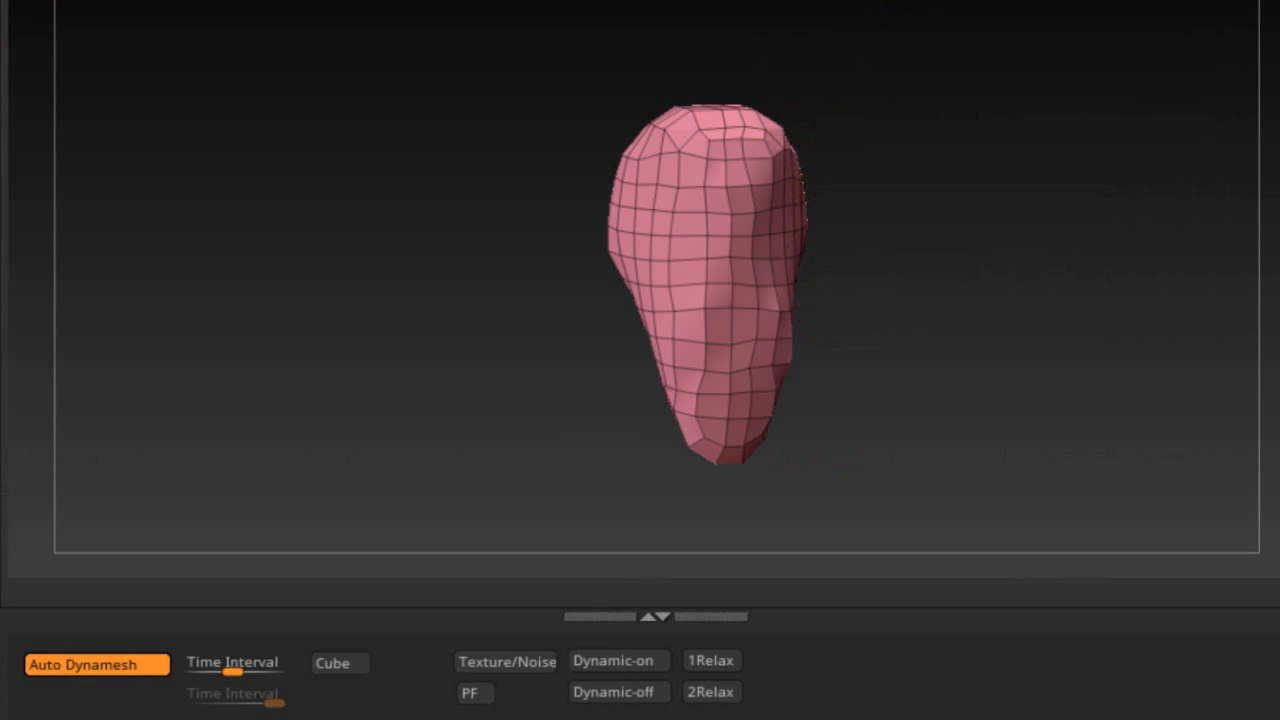
pyautogui.moveTo(785, 120)
pyautogui.mouseDown()
pyautogui.moveTo(750, 180)
pyautogui.moveTo(700, 200)
pyautogui.moveTo(718, 252)
pyautogui.moveTo(765, 235)
pyautogui.moveTo(700, 205)
pyautogui.moveTo(780, 210)
pyautogui.moveTo(650, 219)
pyautogui.moveTo(728, 220)
pyautogui.moveTo(679, 229)
pyautogui.mouseUp()
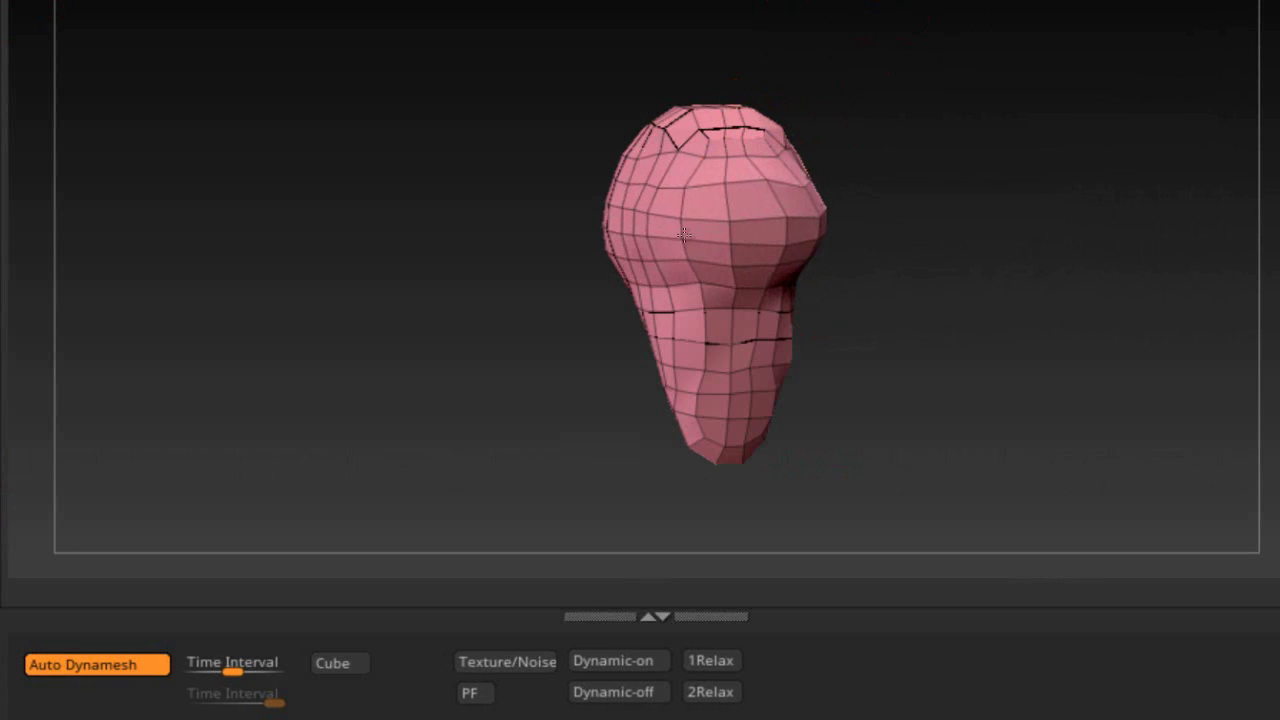
pyautogui.moveTo(903, 351); pyautogui.dragTo(802, 364)
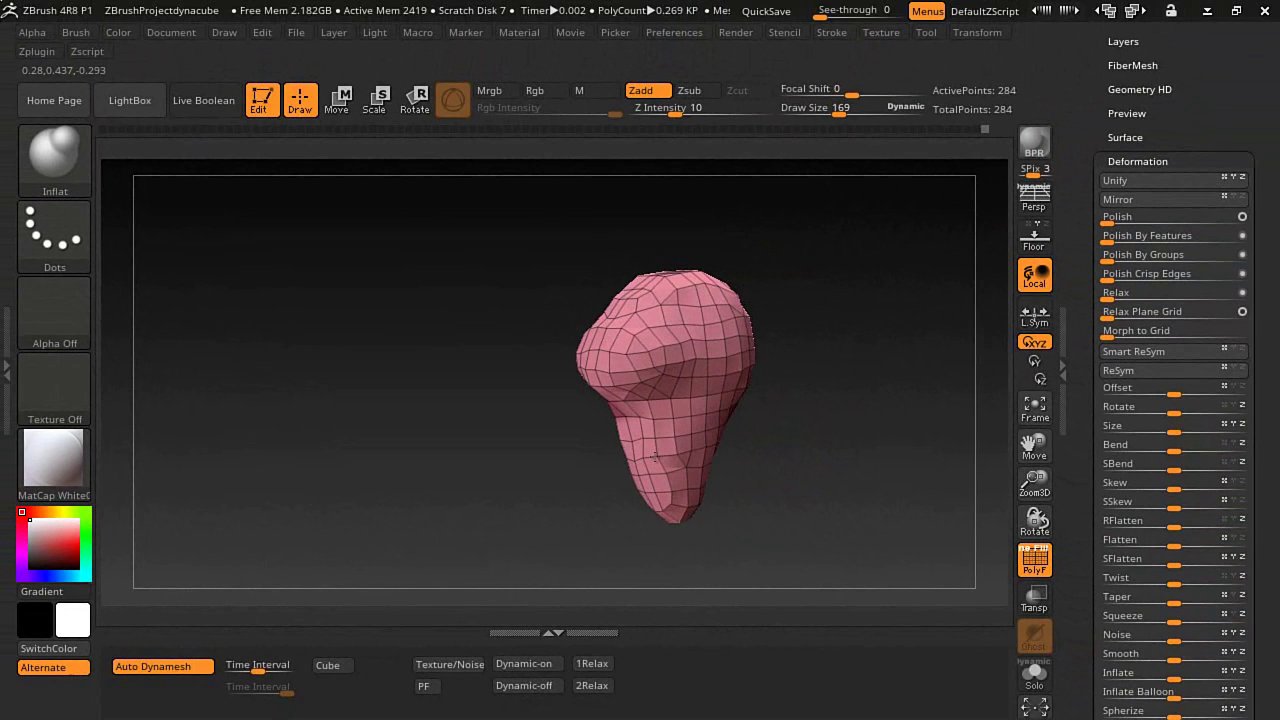
pyautogui.moveTo(649, 445)
pyautogui.keyDown('shift'); pyautogui.mouseDown()
pyautogui.moveTo(605, 360)
pyautogui.moveTo(625, 350)
pyautogui.moveTo(554, 424)
pyautogui.moveTo(560, 462)
pyautogui.moveTo(544, 470)
pyautogui.moveTo(668, 470)
pyautogui.mouseUp(); pyautogui.keyUp('shift')
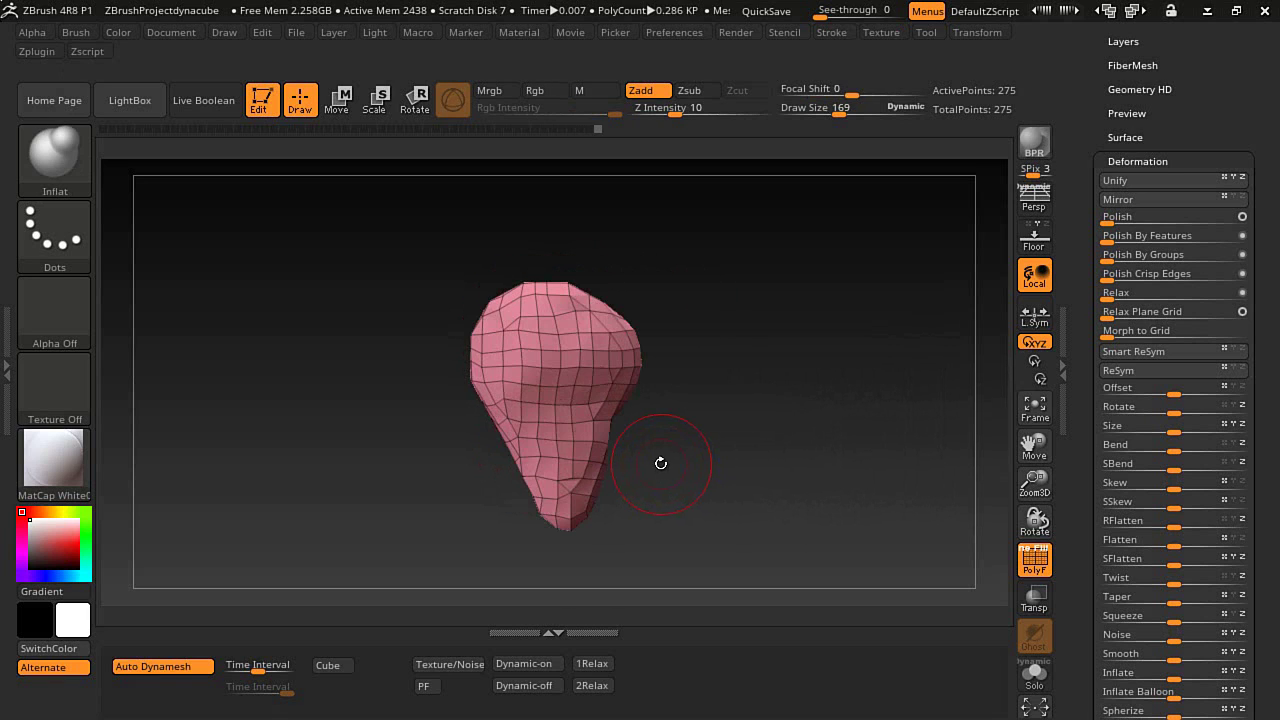
# Apply the Texture/Noise checker pattern to the form and shrink it uniformly with the gizmo.
pyautogui.click(463, 662)
pyautogui.moveTo(455, 524); pyautogui.dragTo(425, 500)
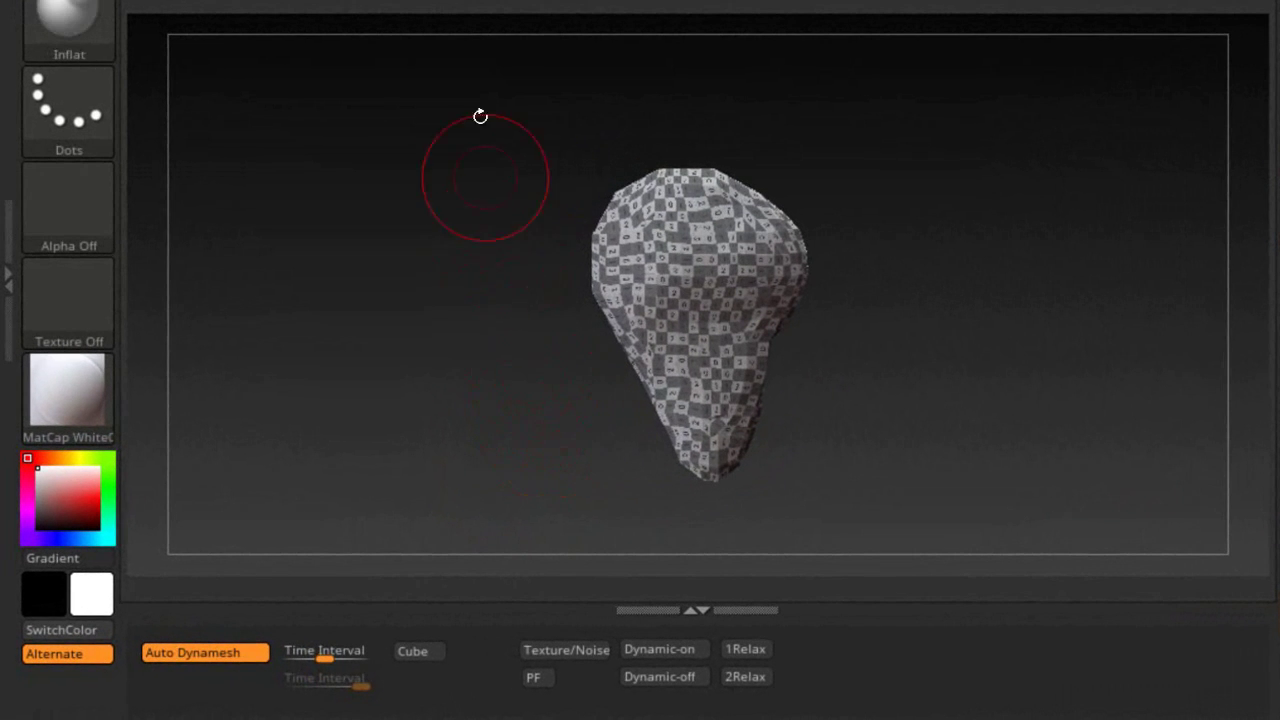
pyautogui.press('w')
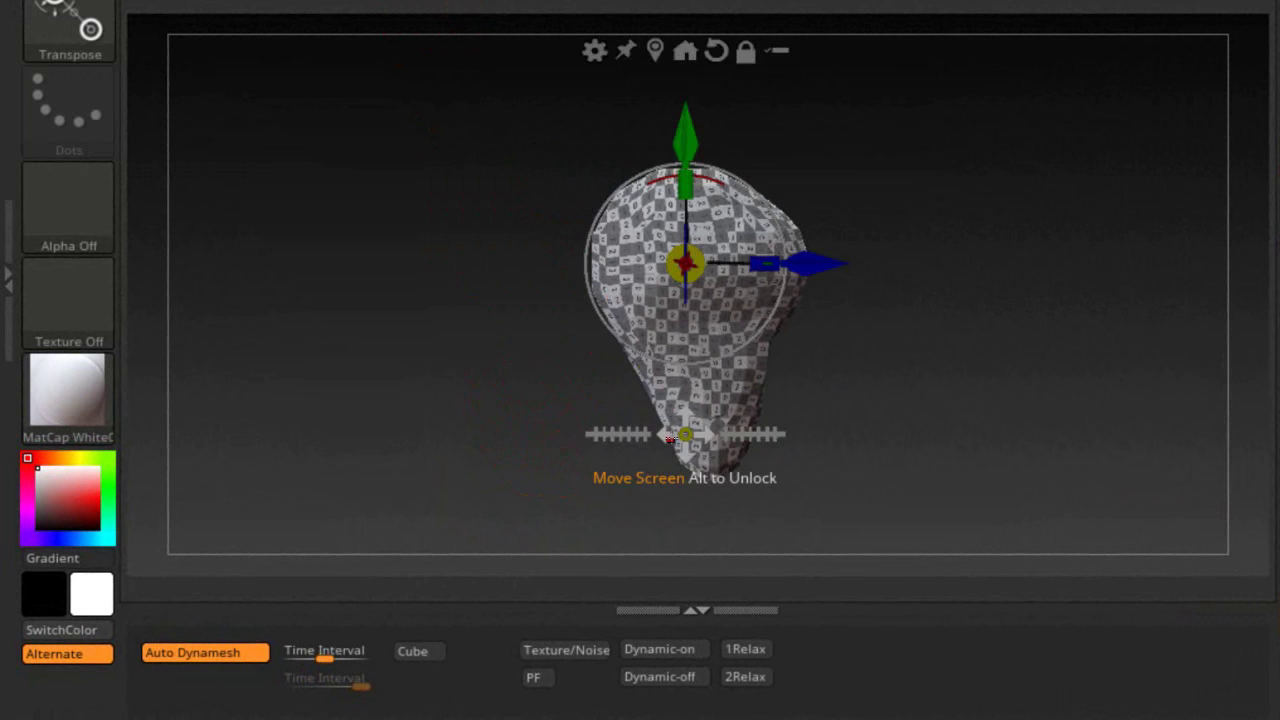
pyautogui.moveTo(683, 433); pyautogui.dragTo(680, 370)
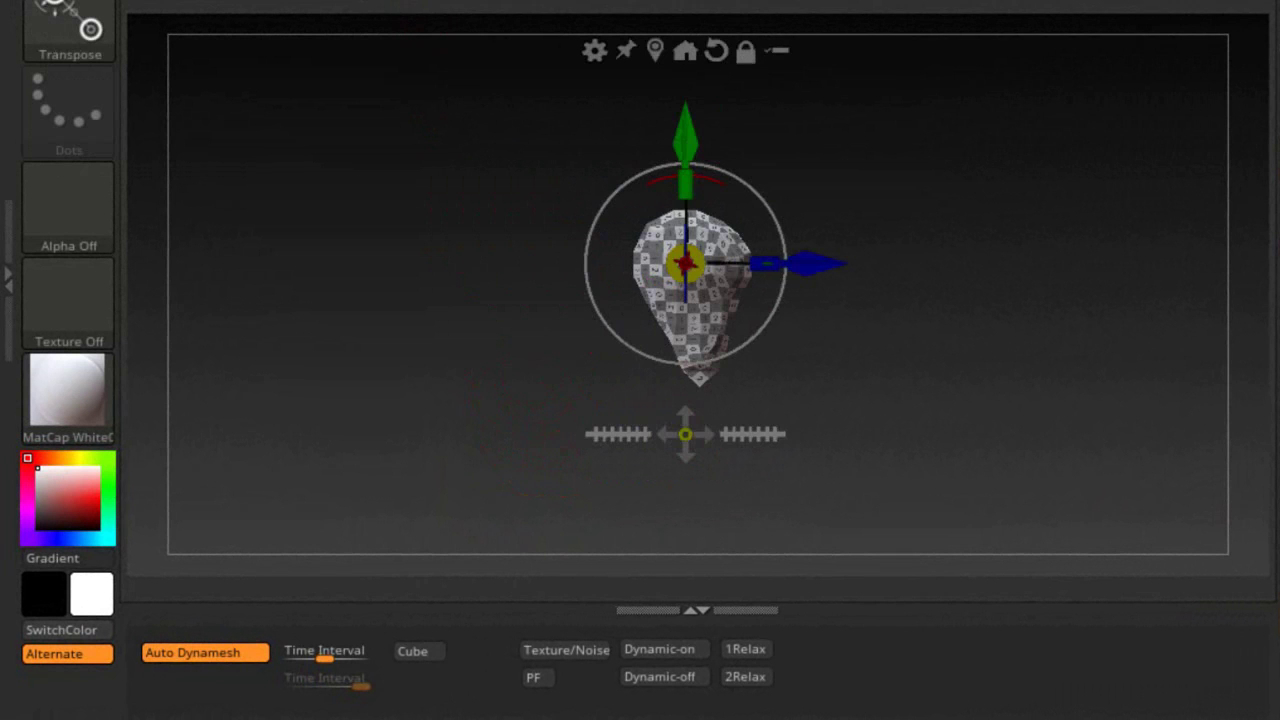
# Isolate a narrow vertical strip along the outer side of the checkered form with the SelectRect brush.
pyautogui.press('q')
pyautogui.moveTo(474, 163); pyautogui.dragTo(545, 316)
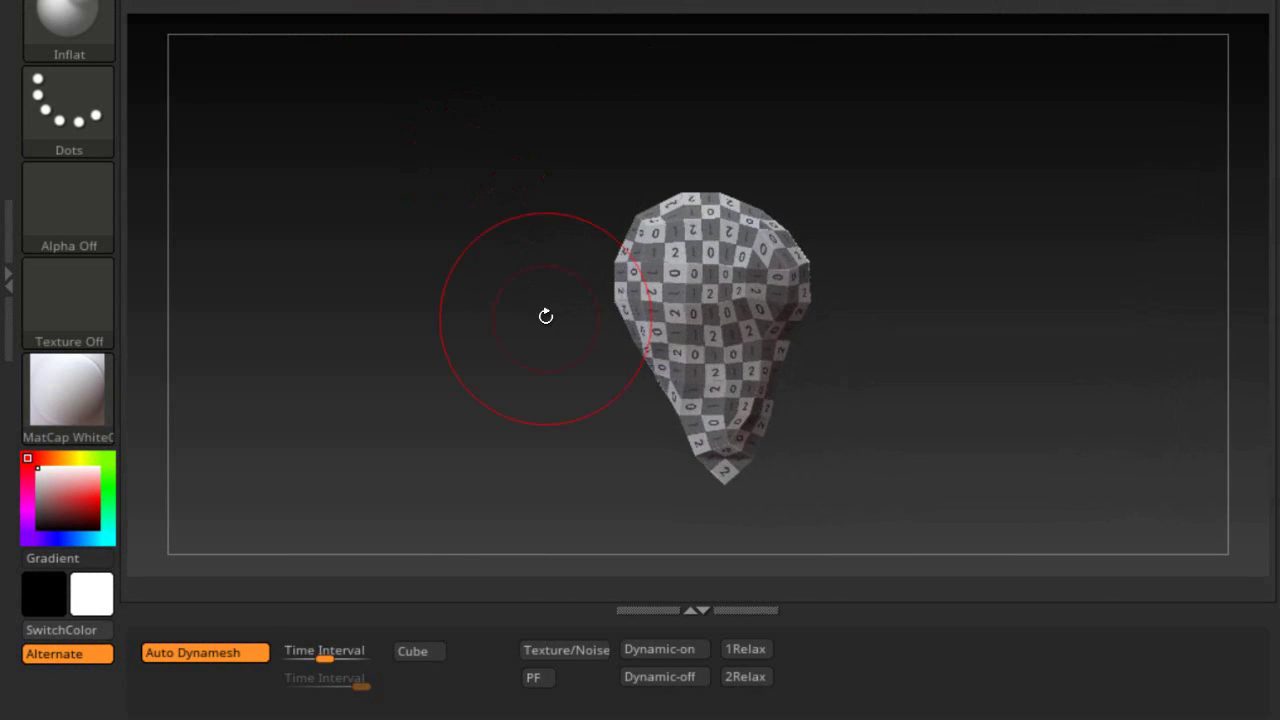
pyautogui.hotkey('ctrl', 'shift')
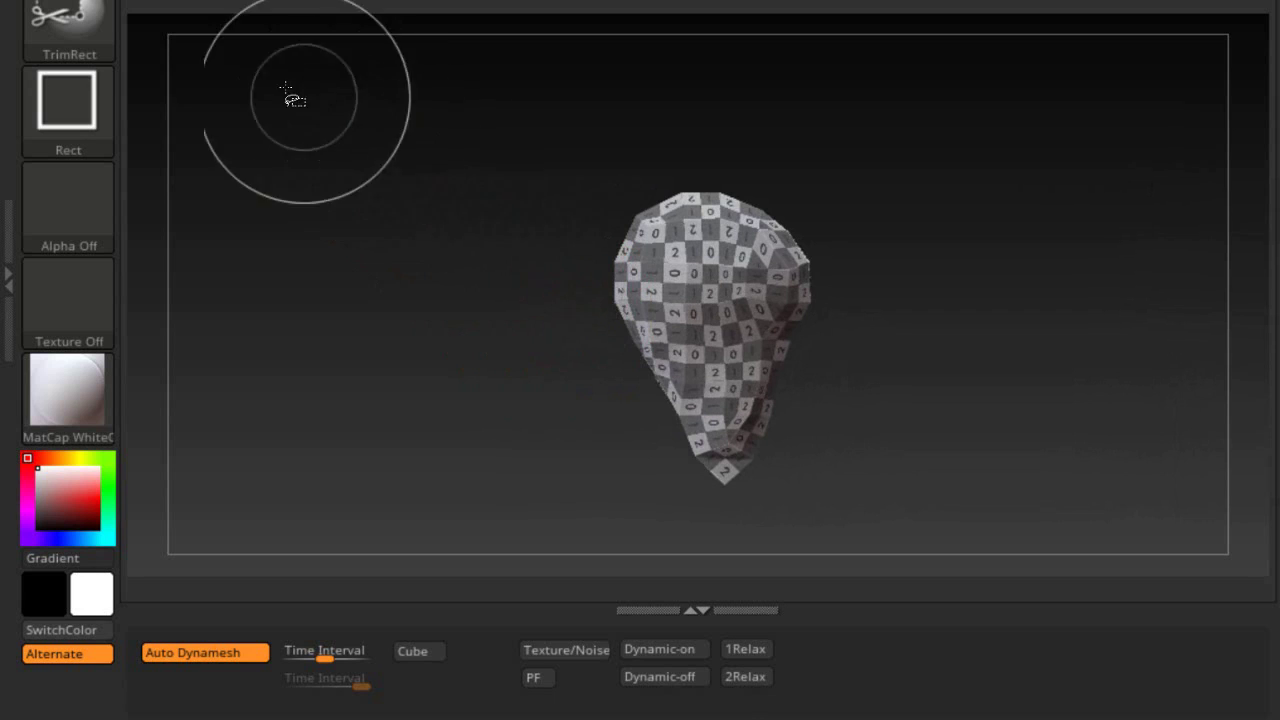
pyautogui.click(84, 14)
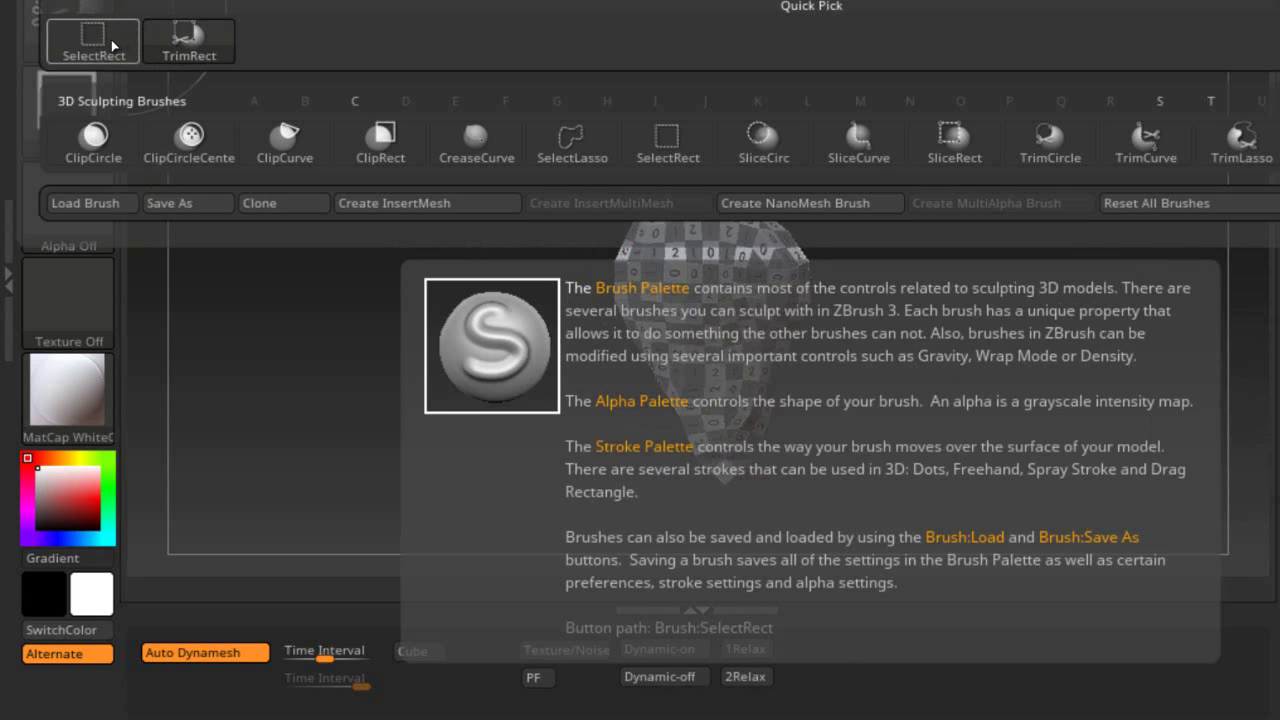
pyautogui.click(113, 46)
pyautogui.hotkey('ctrl', 'shift')
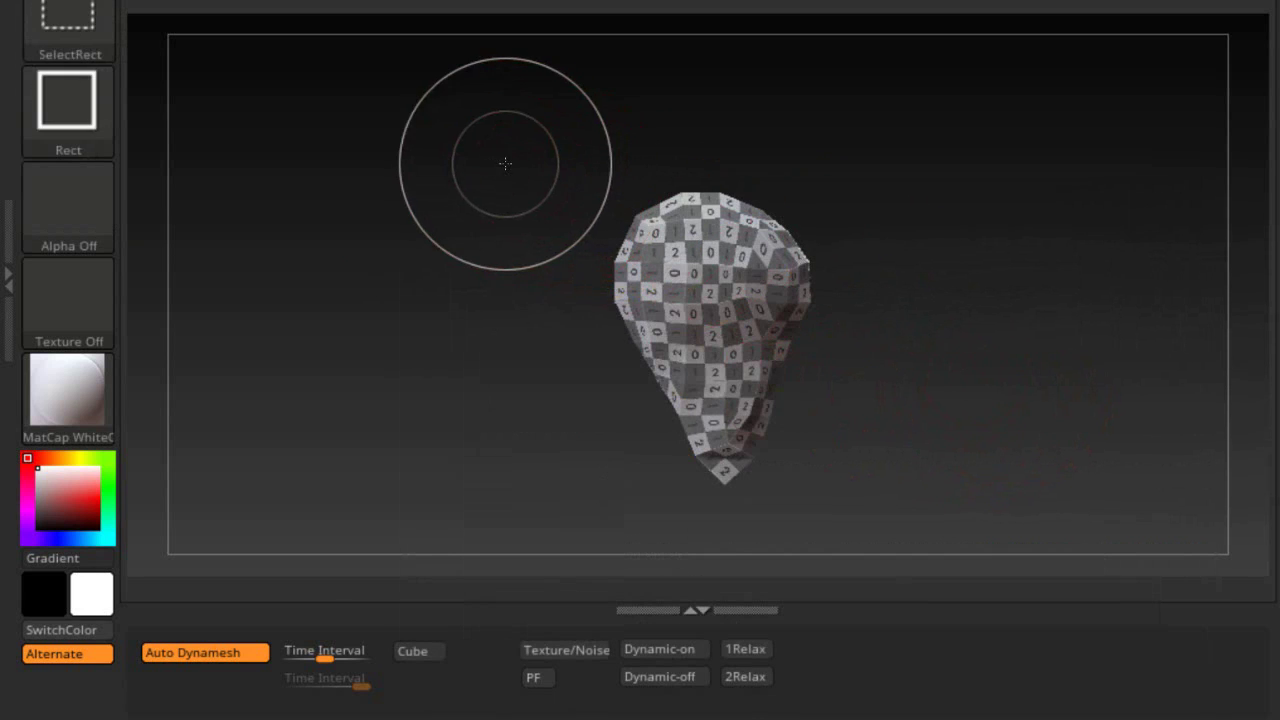
pyautogui.moveTo(507, 165)
pyautogui.keyDown('ctrl'); pyautogui.keyDown('shift'); pyautogui.mouseDown()
pyautogui.moveTo(662, 334)
pyautogui.moveTo(660, 415)
pyautogui.mouseUp(); pyautogui.keyUp('shift'); pyautogui.keyUp('ctrl')
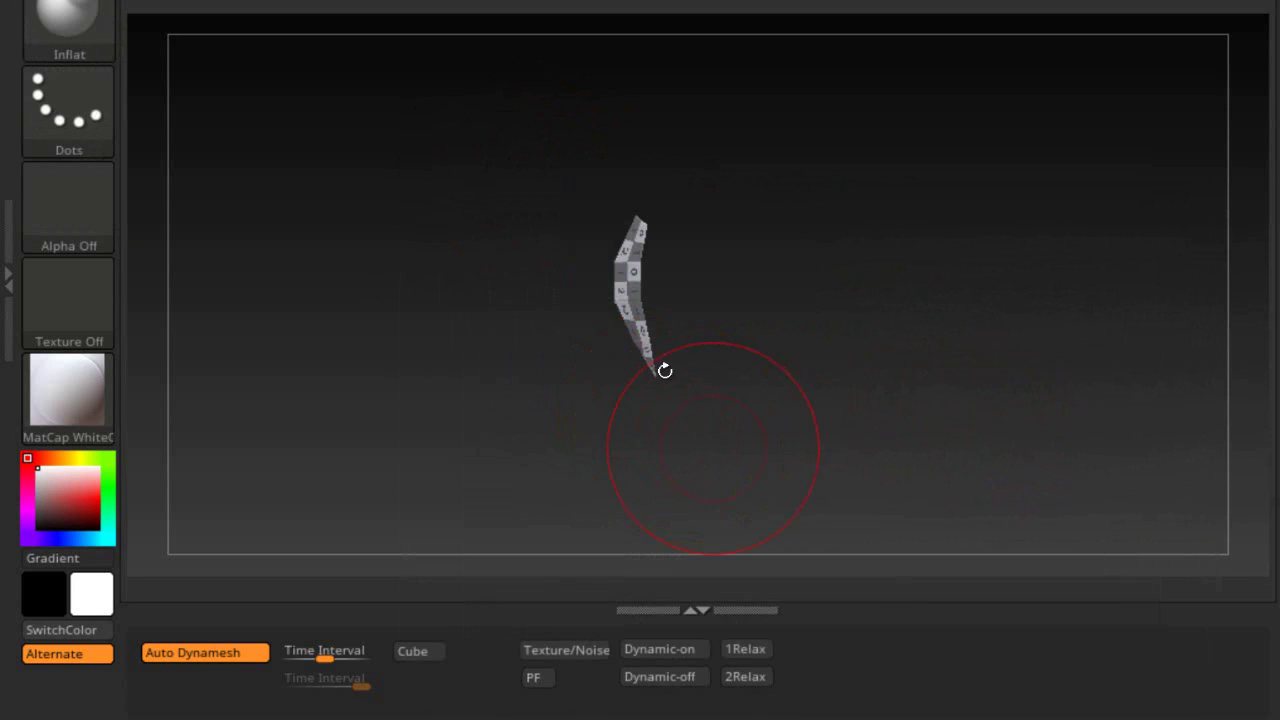
# Move the isolated strip outward along Z with the gizmo and unhide the rest of the form.
pyautogui.press('w')
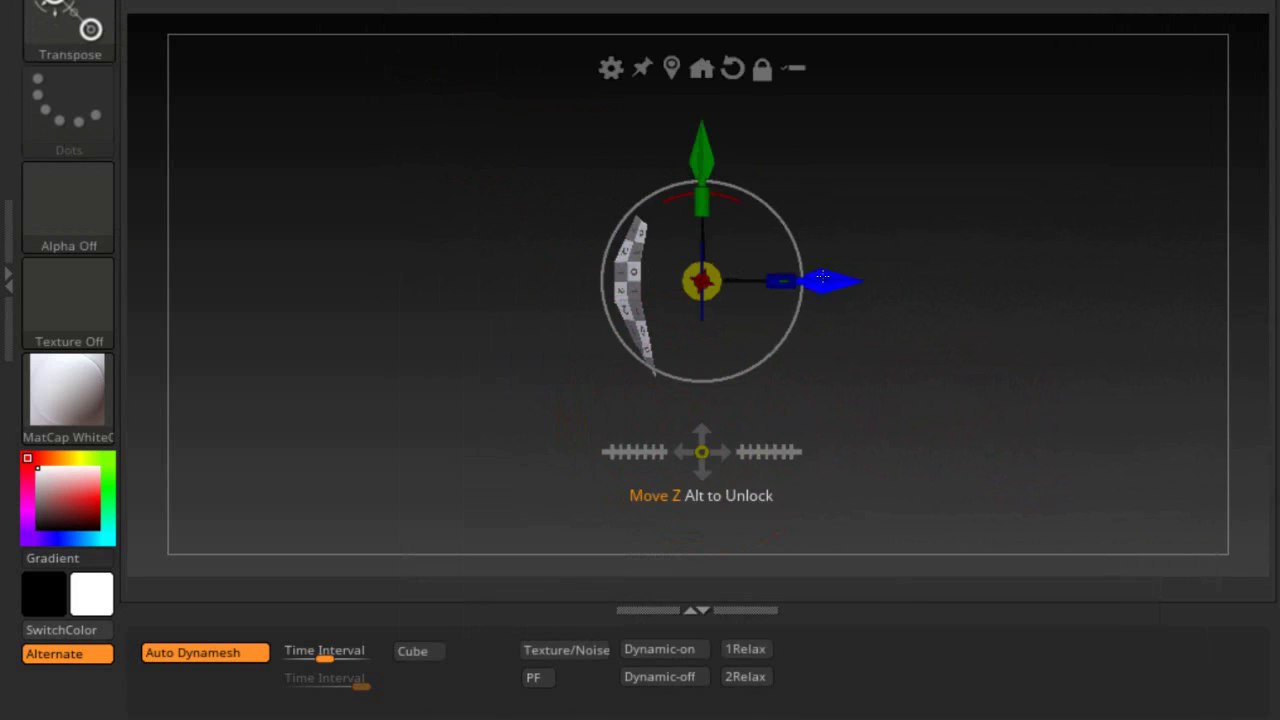
pyautogui.moveTo(822, 280); pyautogui.dragTo(580, 282)
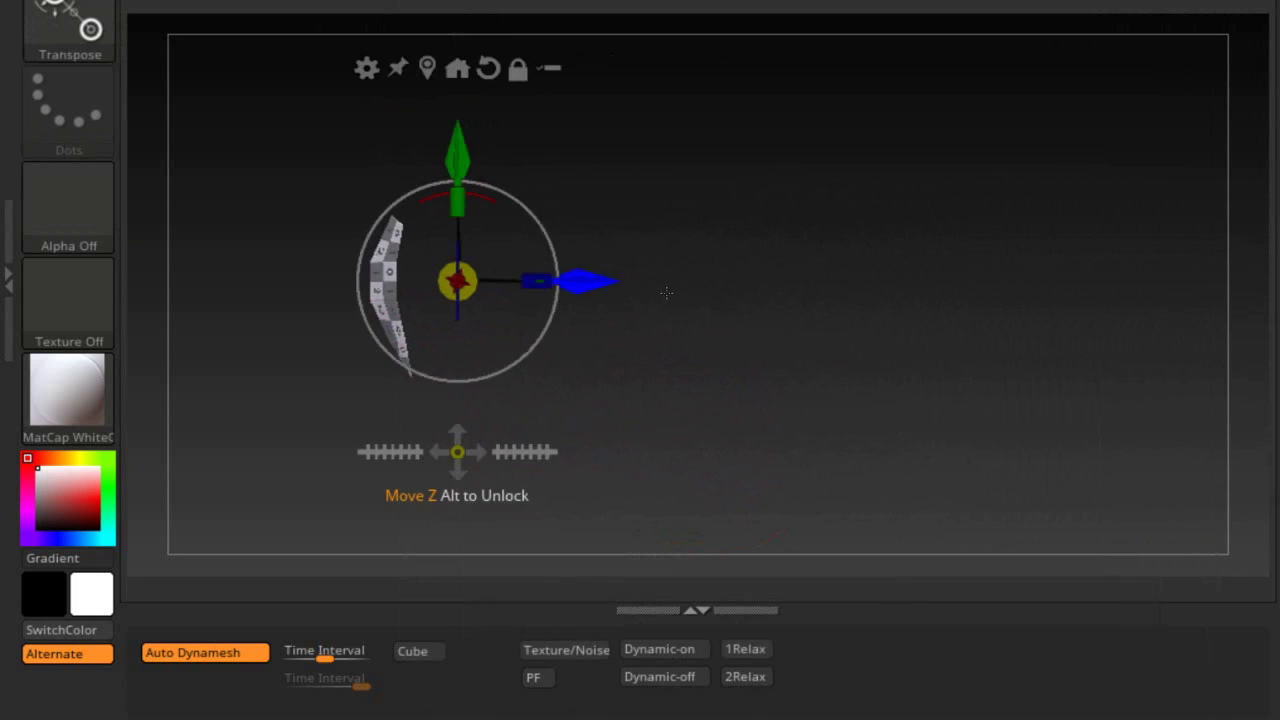
pyautogui.keyDown('ctrl'); pyautogui.keyDown('shift'); pyautogui.click(928, 336); pyautogui.keyUp('shift'); pyautogui.keyUp('ctrl')
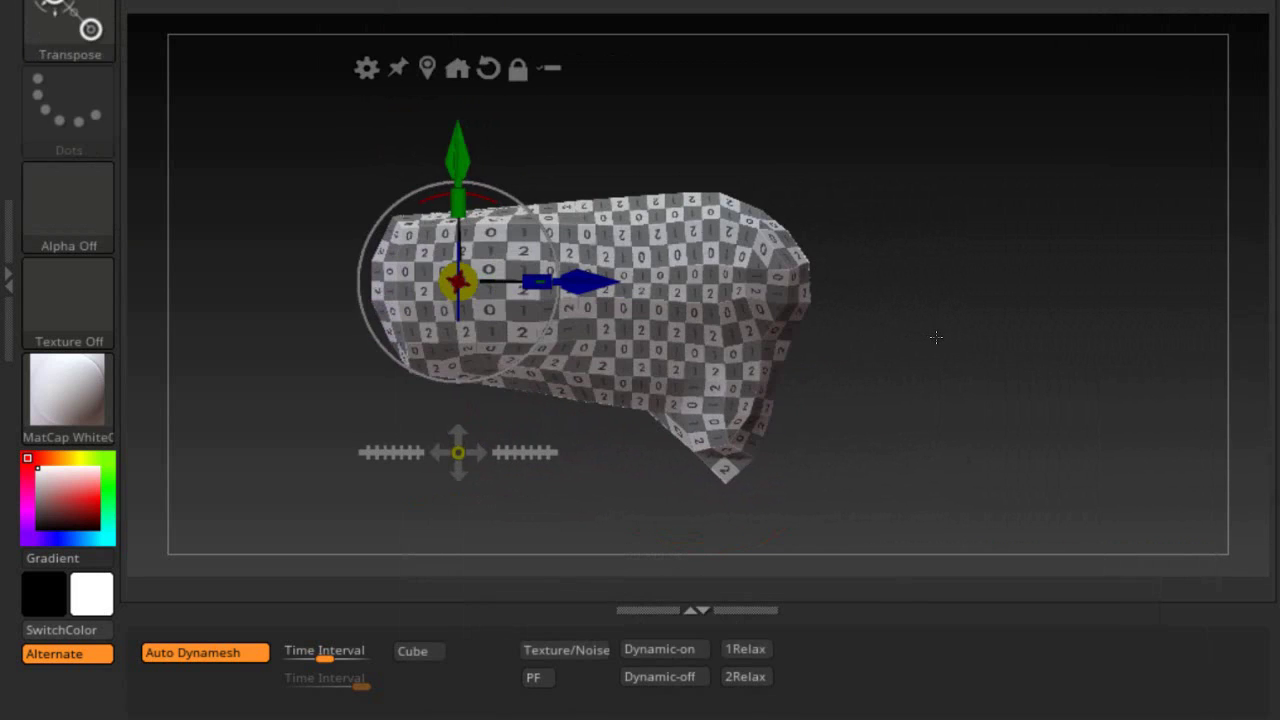
pyautogui.moveTo(932, 336); pyautogui.dragTo(800, 298)
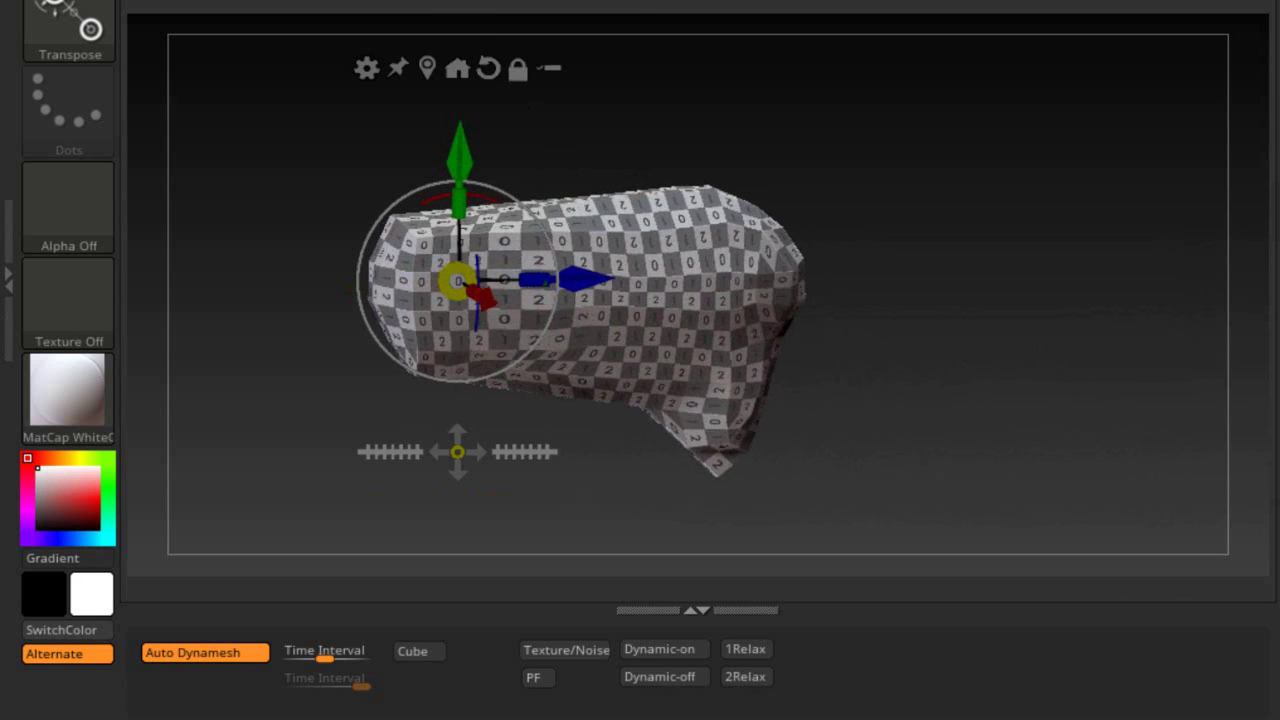
# Return to Draw mode and smooth the pointed lower tip and underside of the extended form.
pyautogui.press('q')
pyautogui.moveTo(895, 286); pyautogui.dragTo(834, 276)
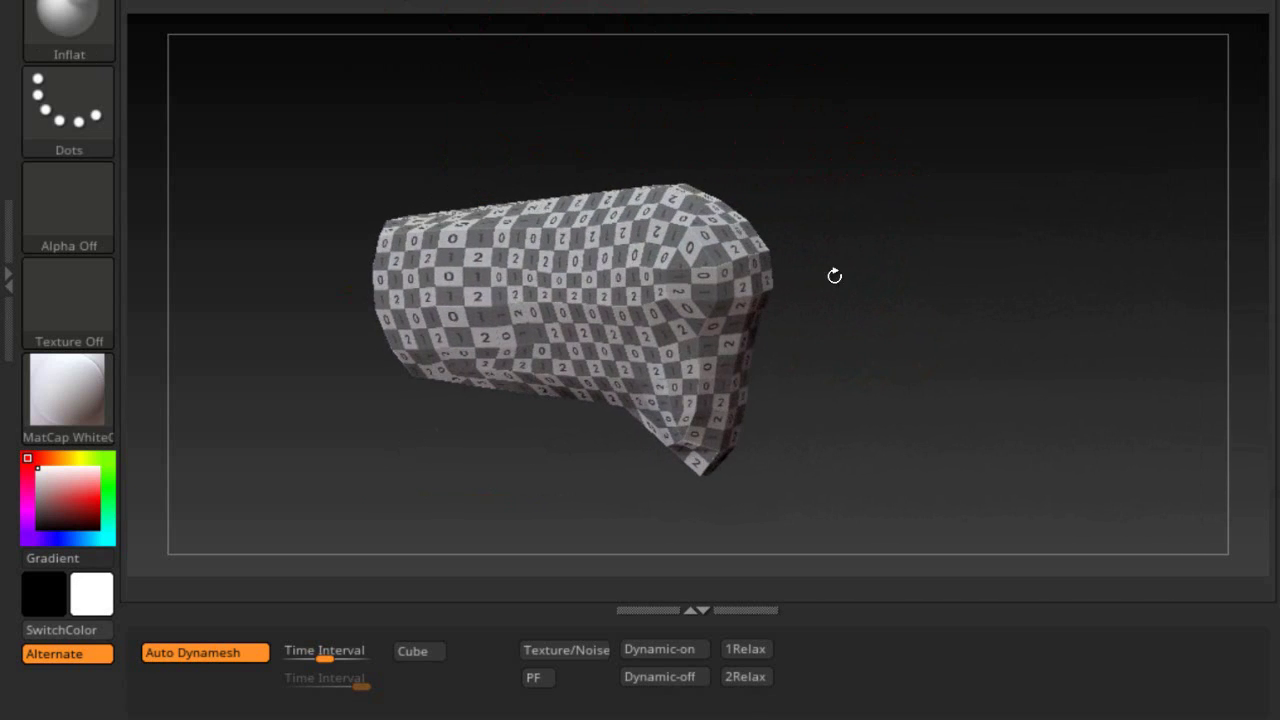
pyautogui.moveTo(885, 375); pyautogui.dragTo(878, 299)
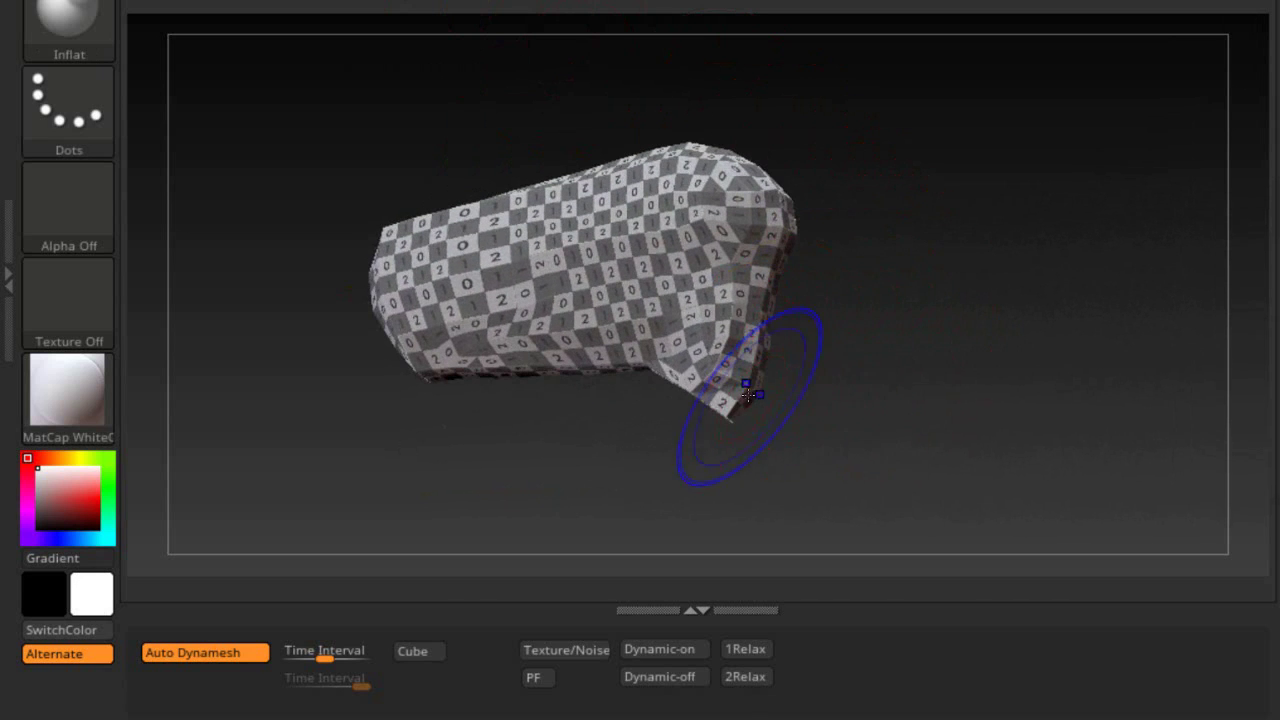
pyautogui.moveTo(748, 395)
pyautogui.keyDown('shift'); pyautogui.mouseDown()
pyautogui.moveTo(729, 417)
pyautogui.moveTo(863, 414)
pyautogui.moveTo(897, 443)
pyautogui.moveTo(646, 431)
pyautogui.mouseUp(); pyautogui.keyUp('shift')
pyautogui.moveTo(617, 355)
pyautogui.keyDown('shift'); pyautogui.mouseDown()
pyautogui.moveTo(627, 344)
pyautogui.moveTo(585, 311)
pyautogui.moveTo(620, 330)
pyautogui.mouseUp(); pyautogui.keyUp('shift')
pyautogui.moveTo(846, 400)
pyautogui.mouseDown()
pyautogui.moveTo(841, 463)
pyautogui.moveTo(773, 458)
pyautogui.moveTo(858, 415)
pyautogui.moveTo(900, 414)
pyautogui.mouseUp()
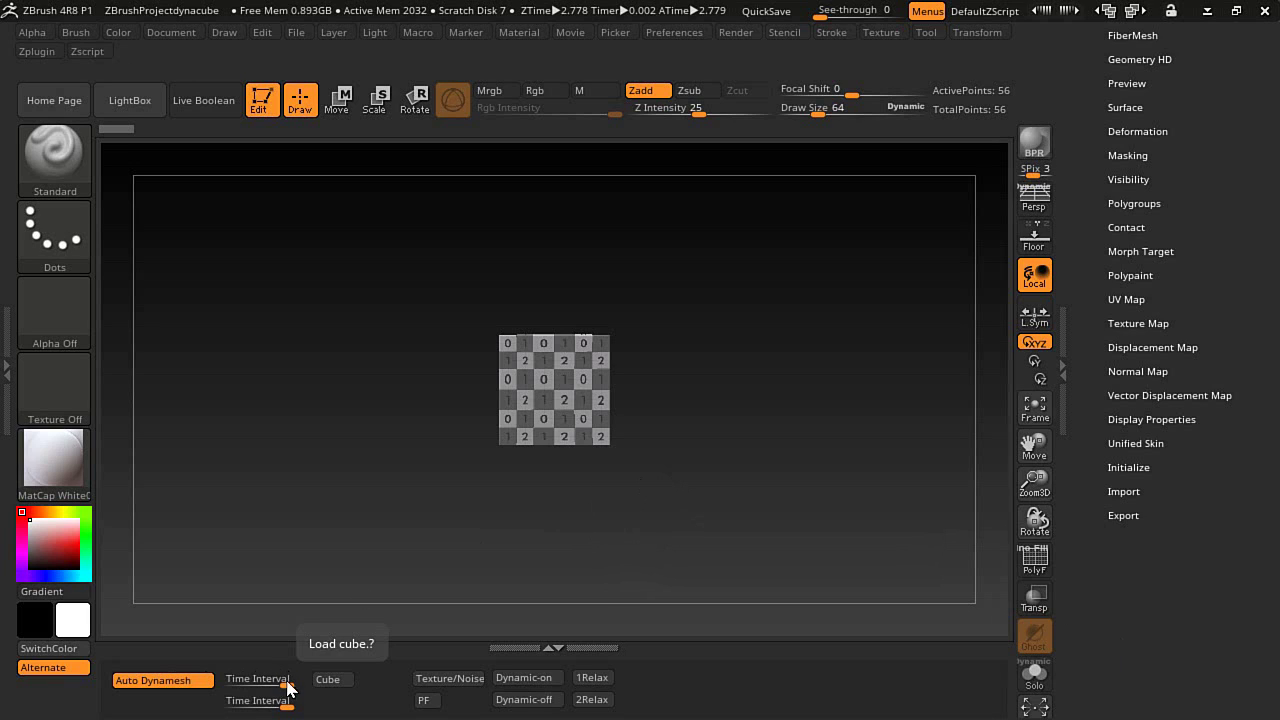
# Set the Time Interval to its minimum and stretch the checkered cube sideways into a long block with the Extender.
pyautogui.moveTo(288, 682); pyautogui.dragTo(240, 682)
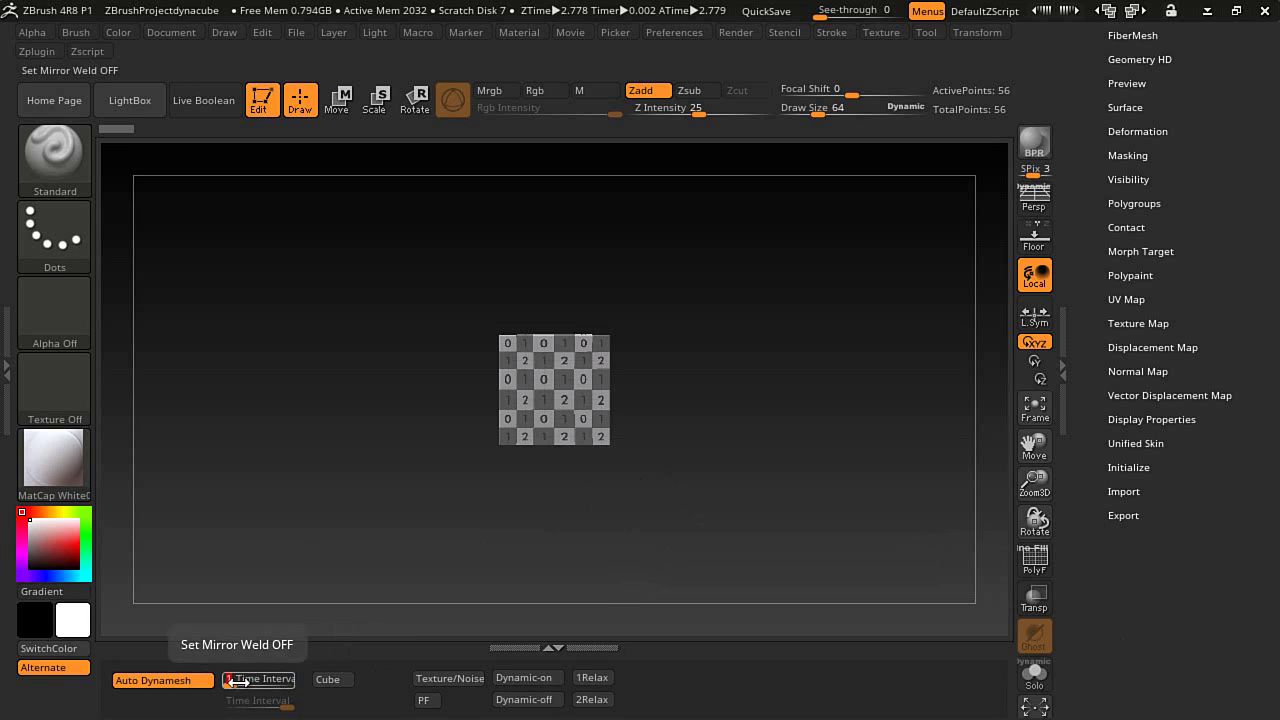
pyautogui.click(337, 100)
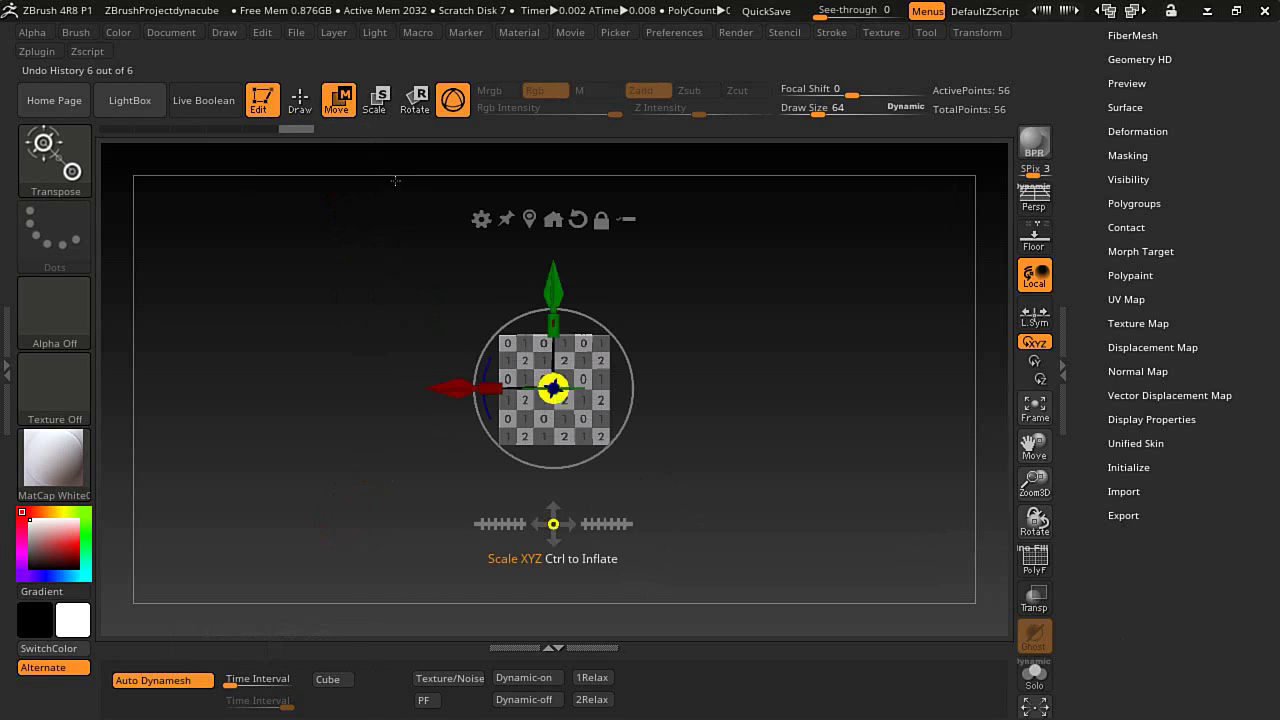
pyautogui.click(481, 219)
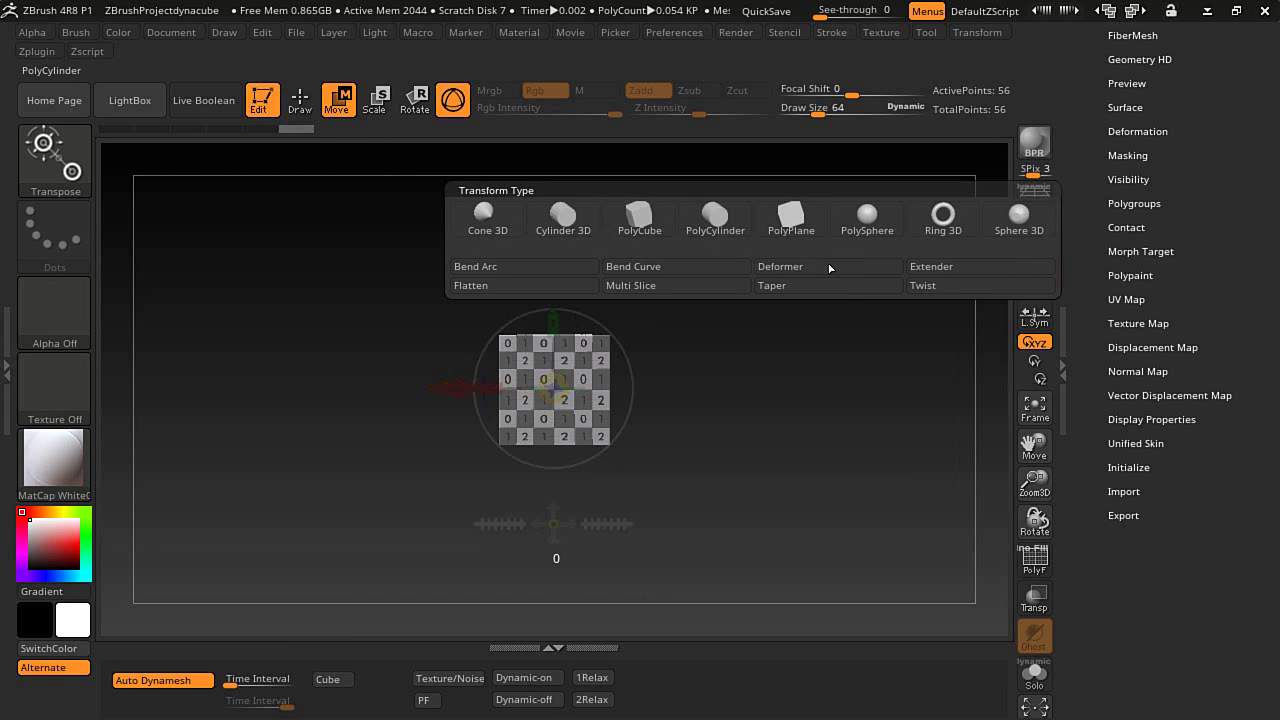
pyautogui.click(922, 270)
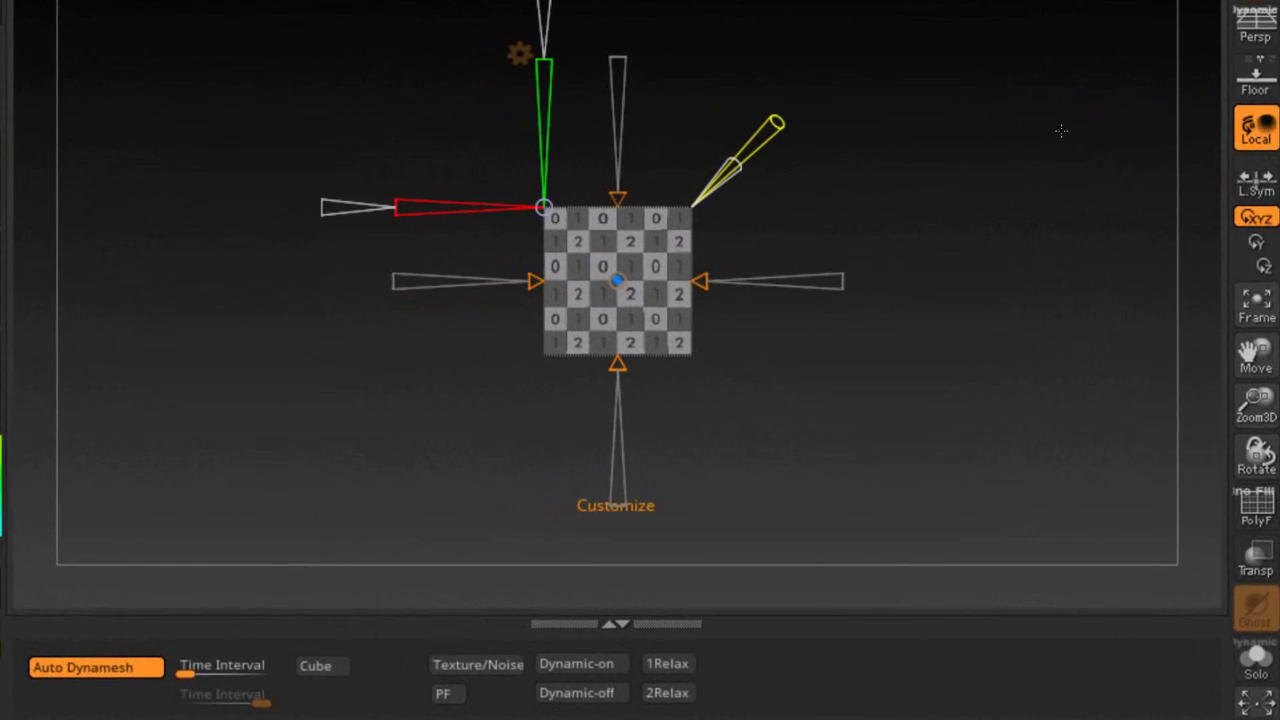
pyautogui.moveTo(722, 260); pyautogui.dragTo(870, 270)
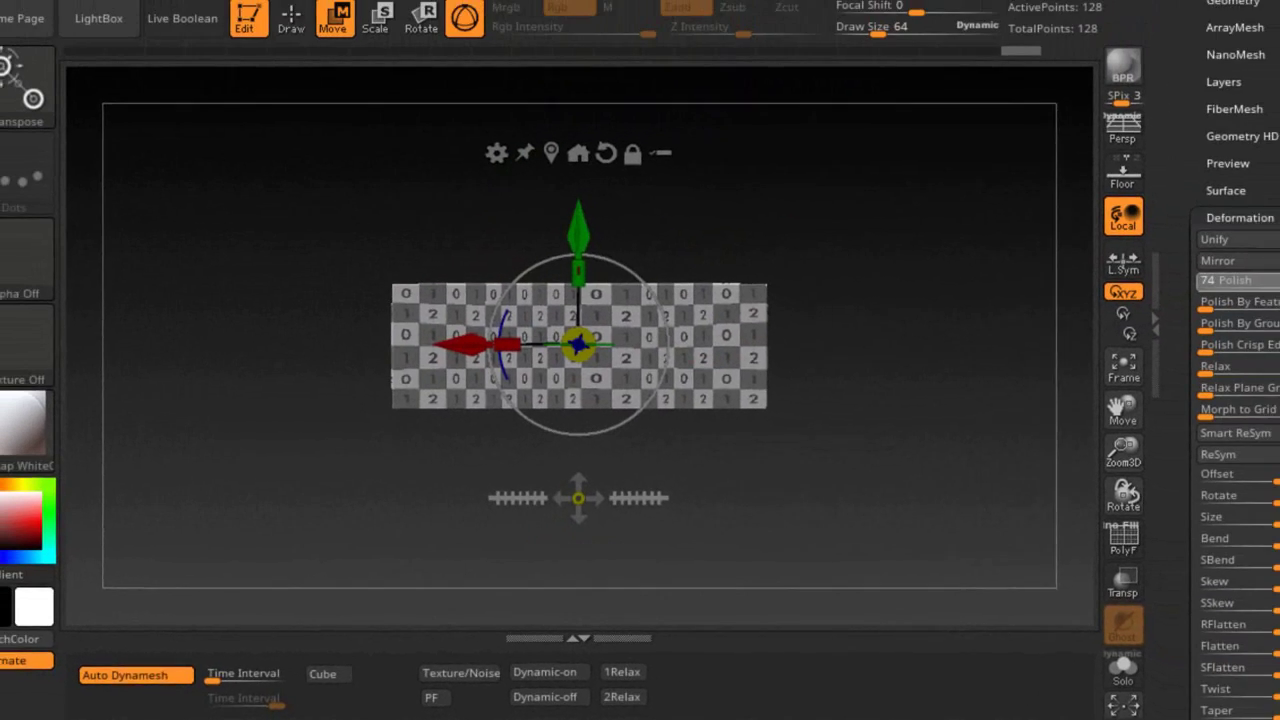
# Round the long block with the Polish deformation and adjust its shape with the Flatten deformation.
pyautogui.click(1167, 331)
pyautogui.click(1167, 331)
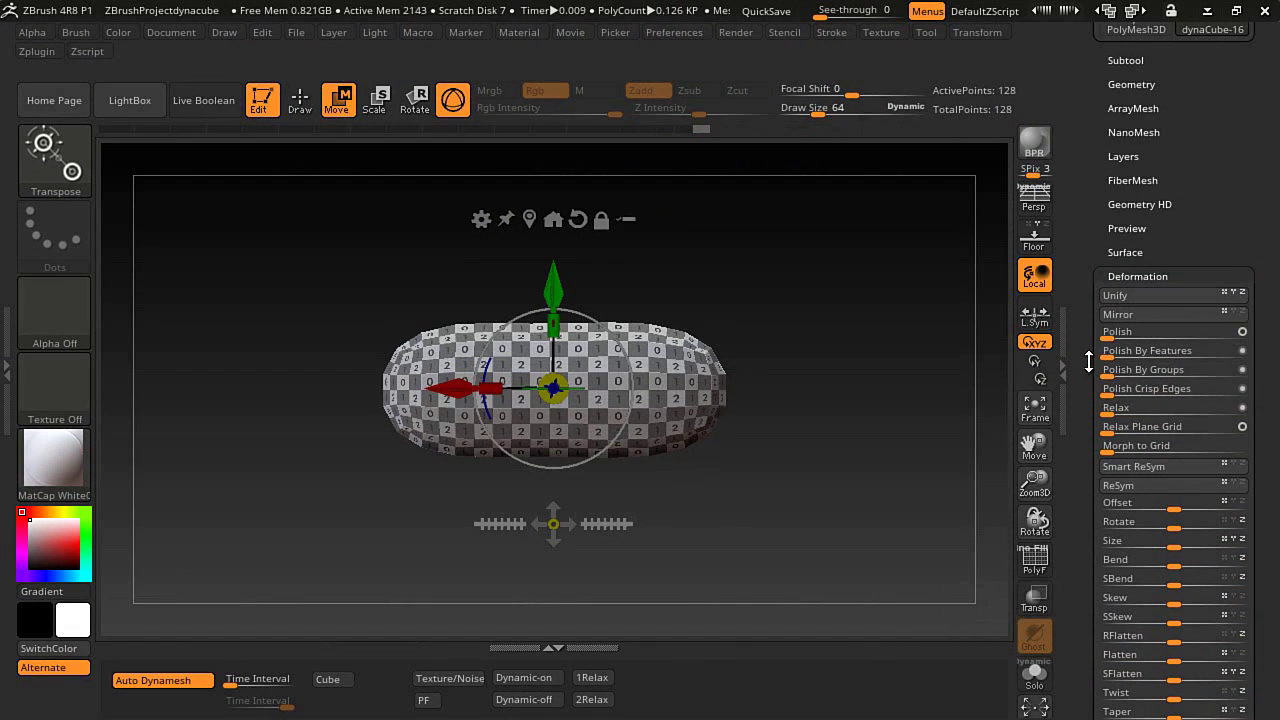
pyautogui.moveTo(1090, 362); pyautogui.dragTo(1087, 244)
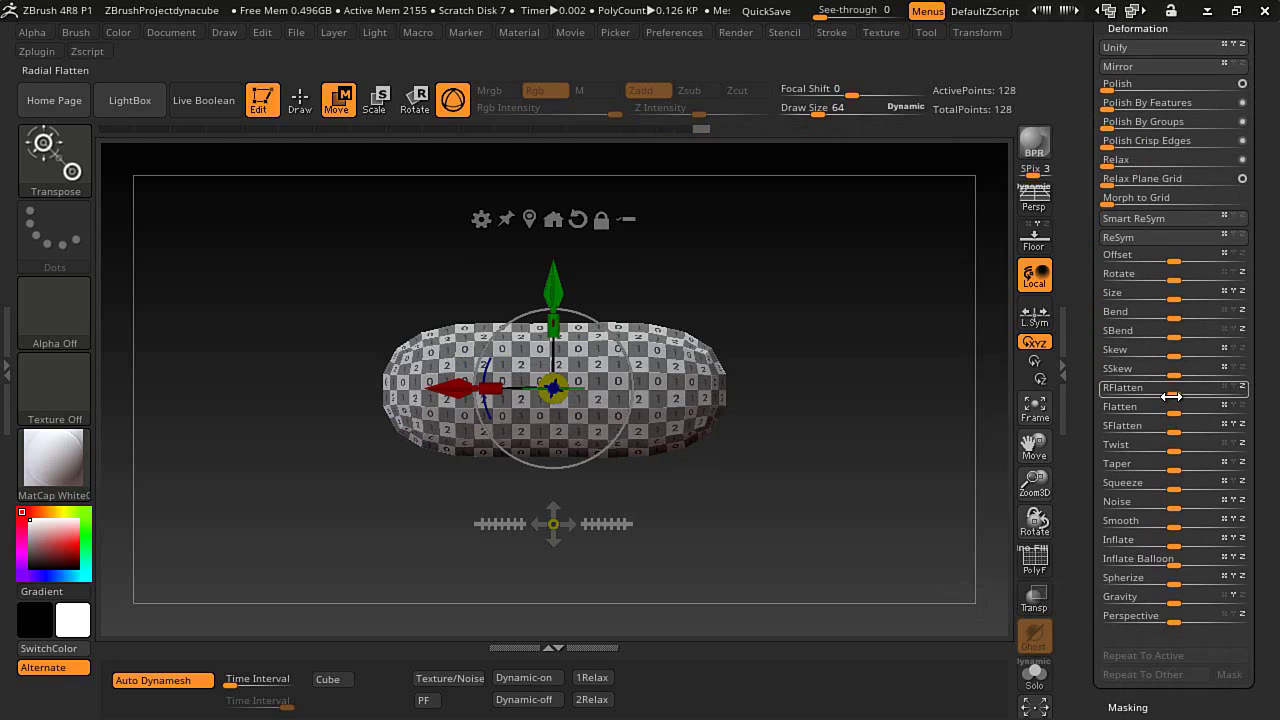
pyautogui.moveTo(1167, 405)
pyautogui.mouseDown()
pyautogui.moveTo(1140, 407)
pyautogui.moveTo(1215, 409)
pyautogui.moveTo(1188, 408)
pyautogui.mouseUp()
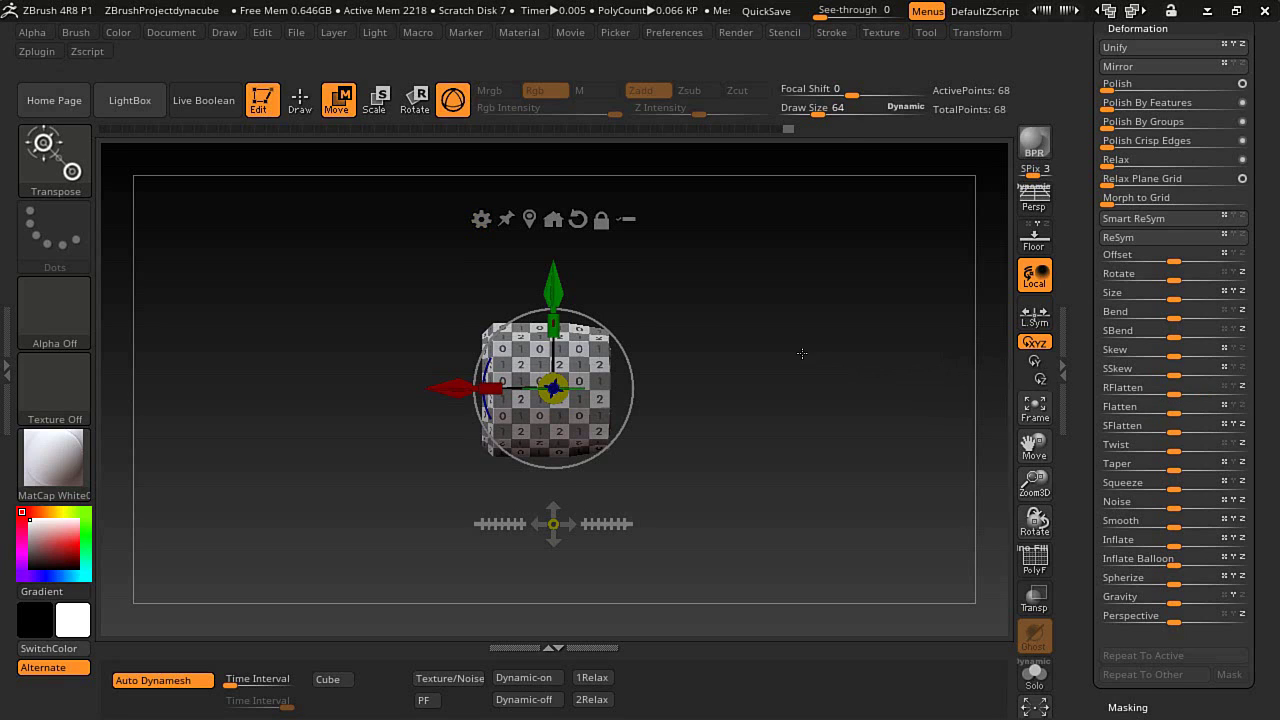
# Replace the block with a PolySphere and apply the checker pattern Texture 19 as its texture map.
pyautogui.click(482, 219)
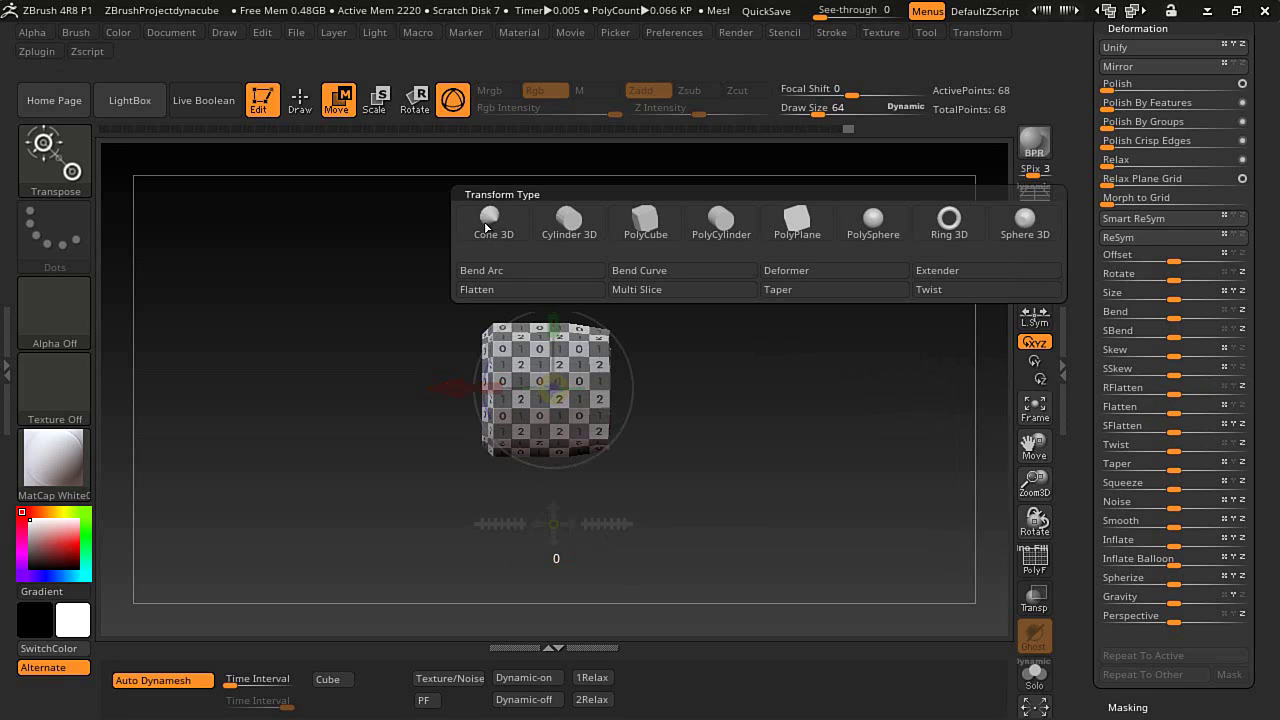
pyautogui.click(880, 222)
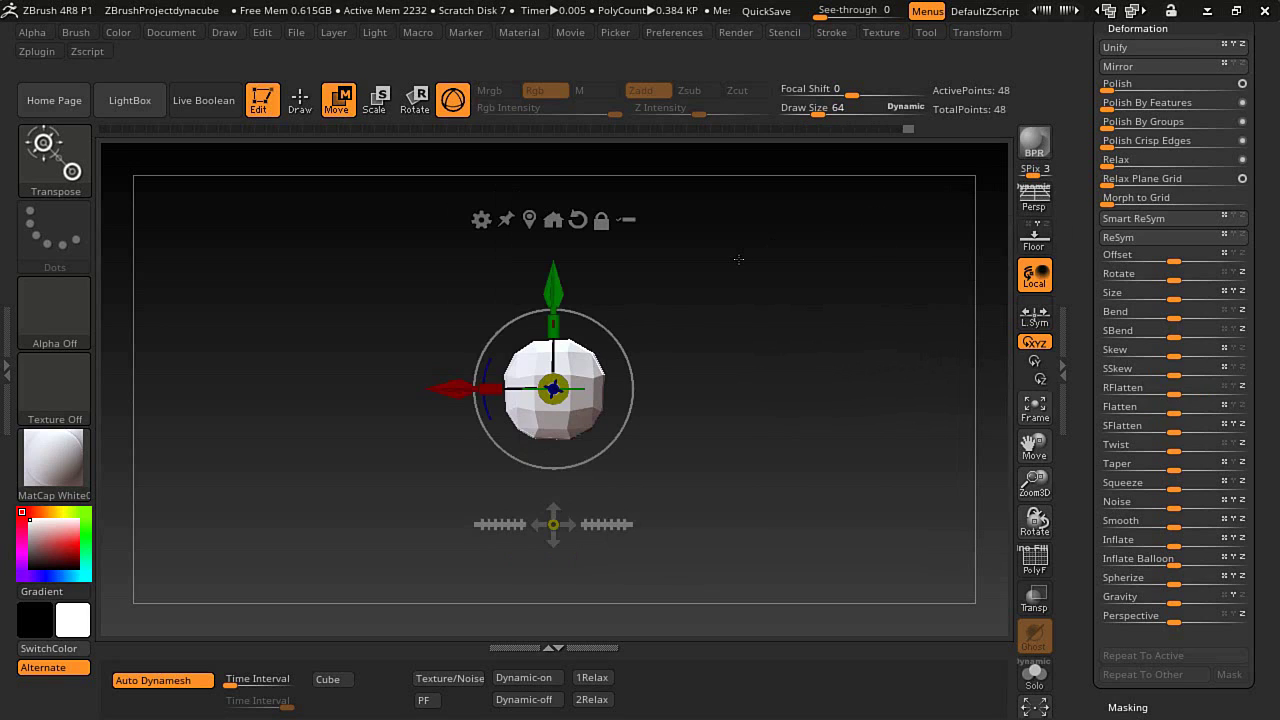
pyautogui.click(468, 677)
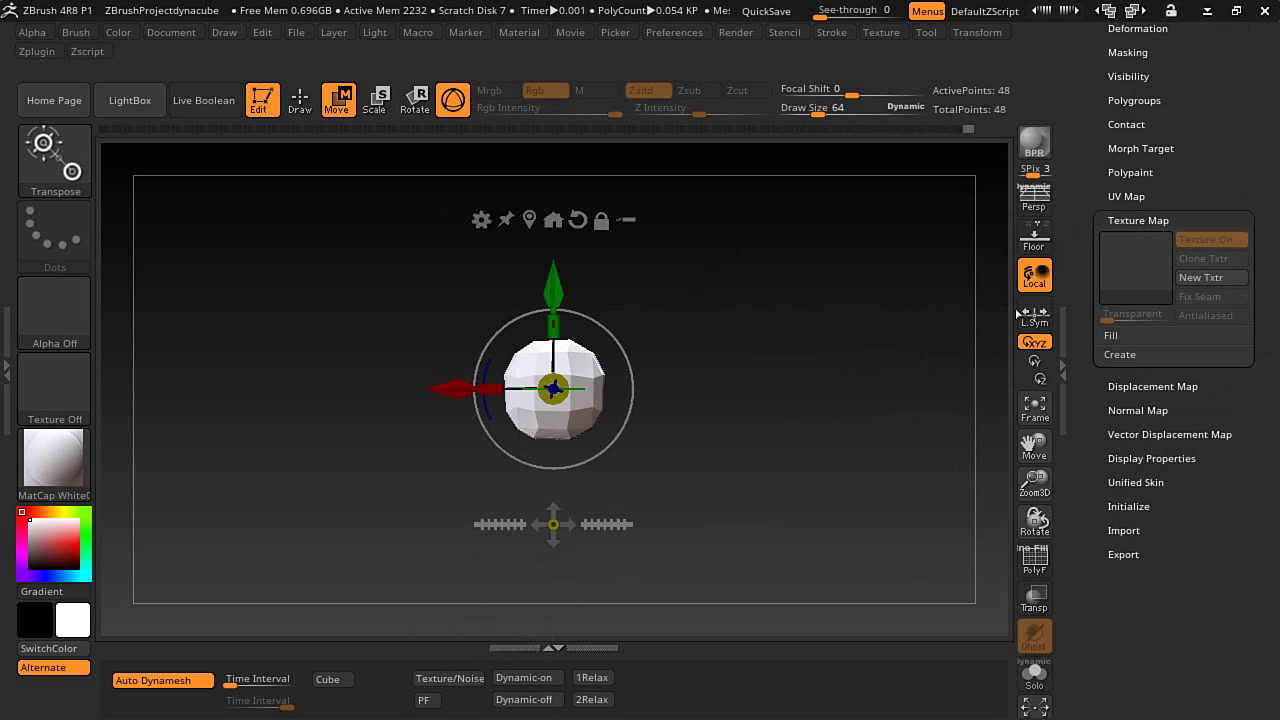
pyautogui.click(1111, 300)
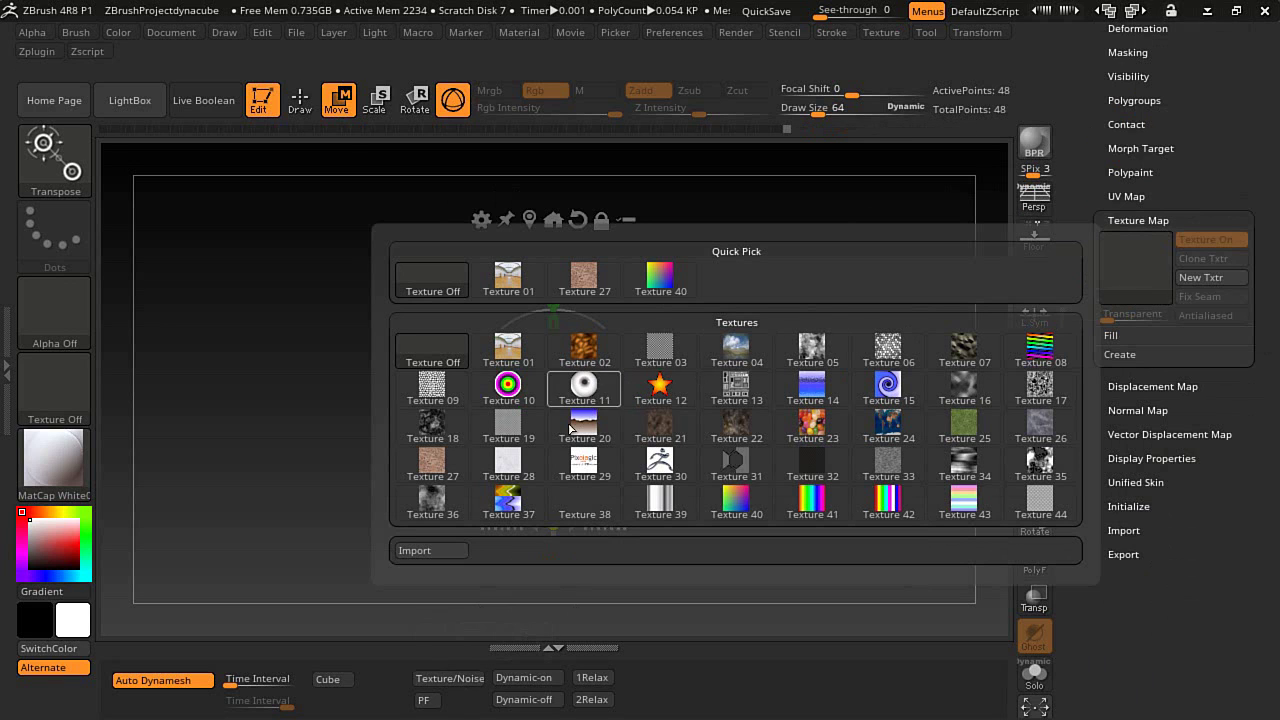
pyautogui.click(508, 425)
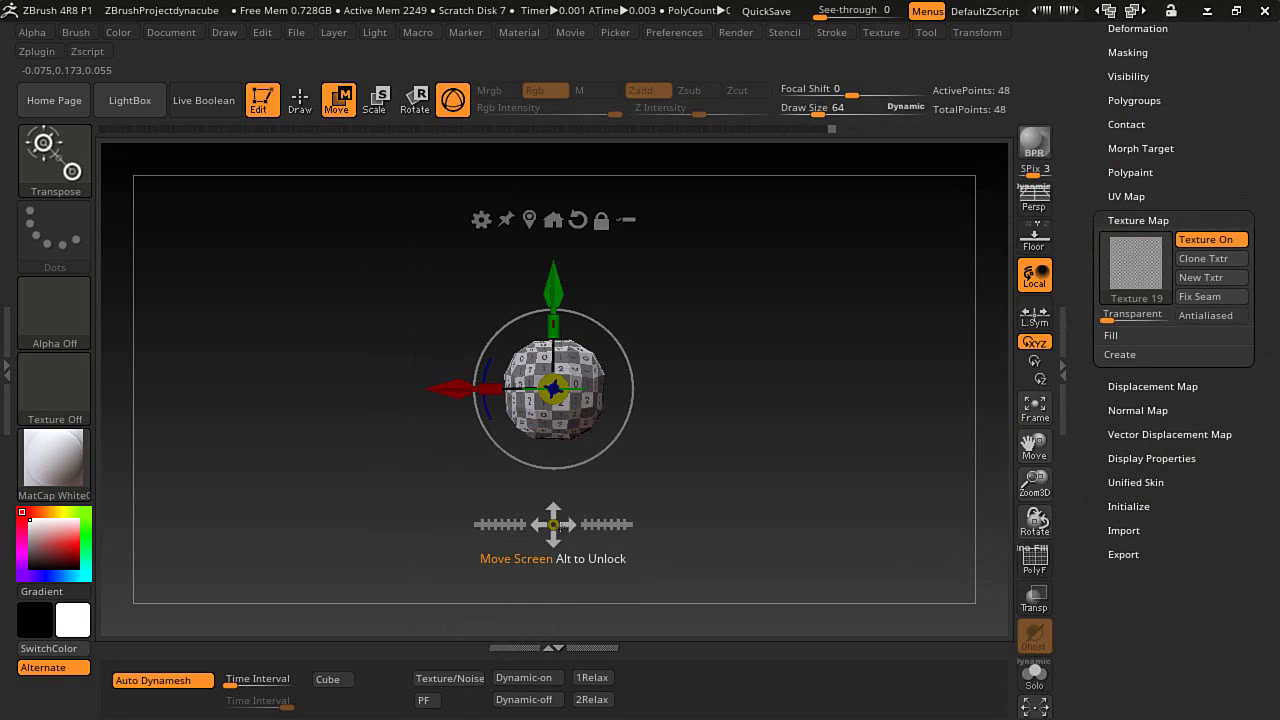
# Try to extend the textured form sideways in both directions with the gizmo's screen move.
pyautogui.moveTo(553, 524); pyautogui.dragTo(405, 500)
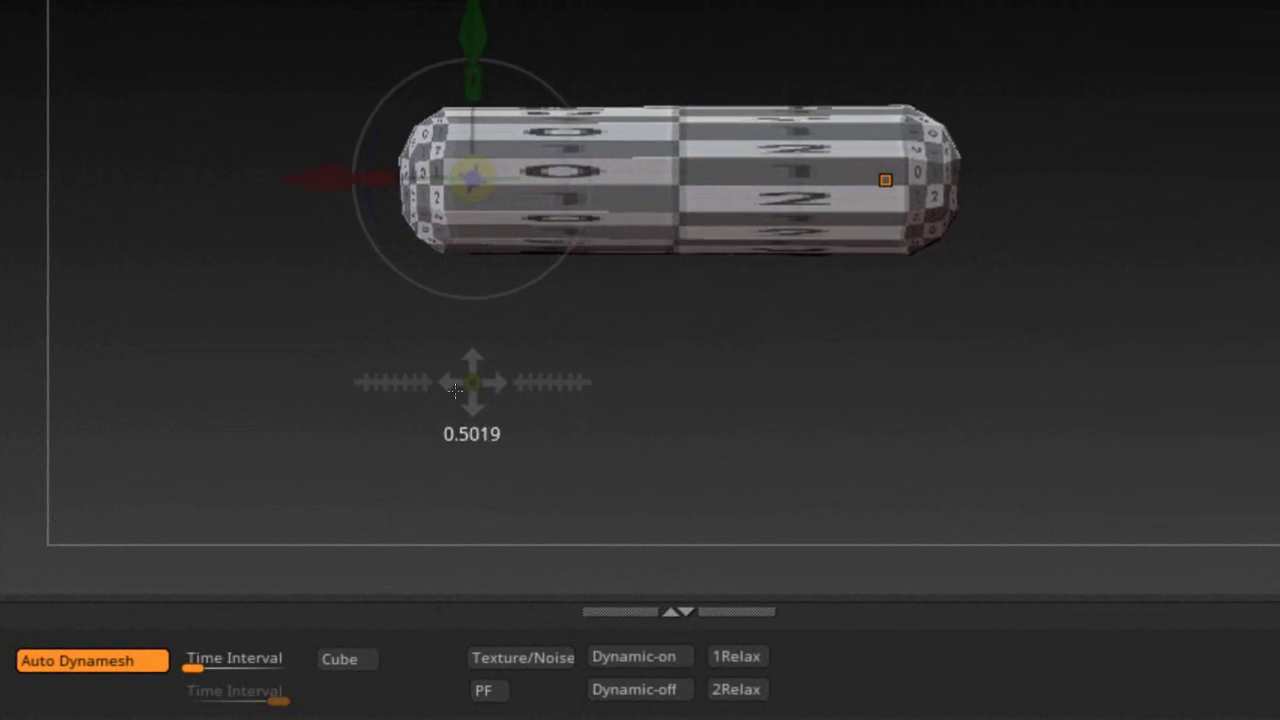
pyautogui.moveTo(455, 390); pyautogui.dragTo(699, 418)
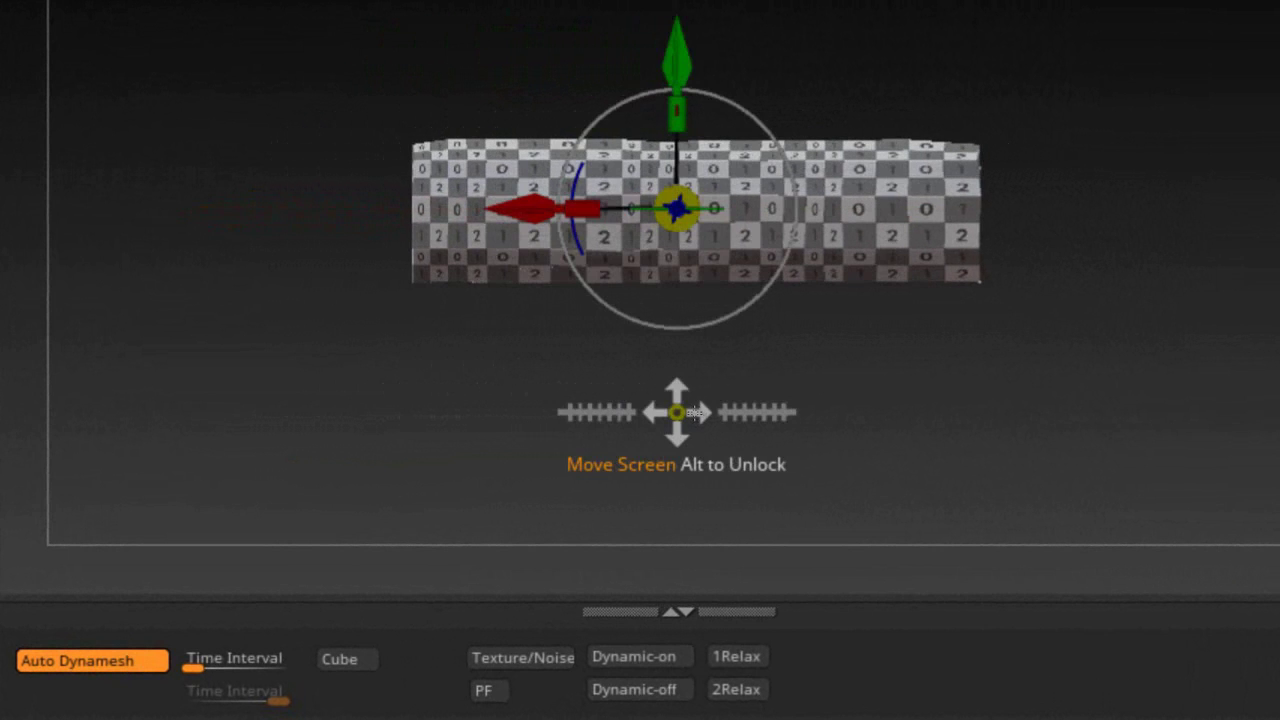
pyautogui.moveTo(472, 391); pyautogui.dragTo(406, 371)
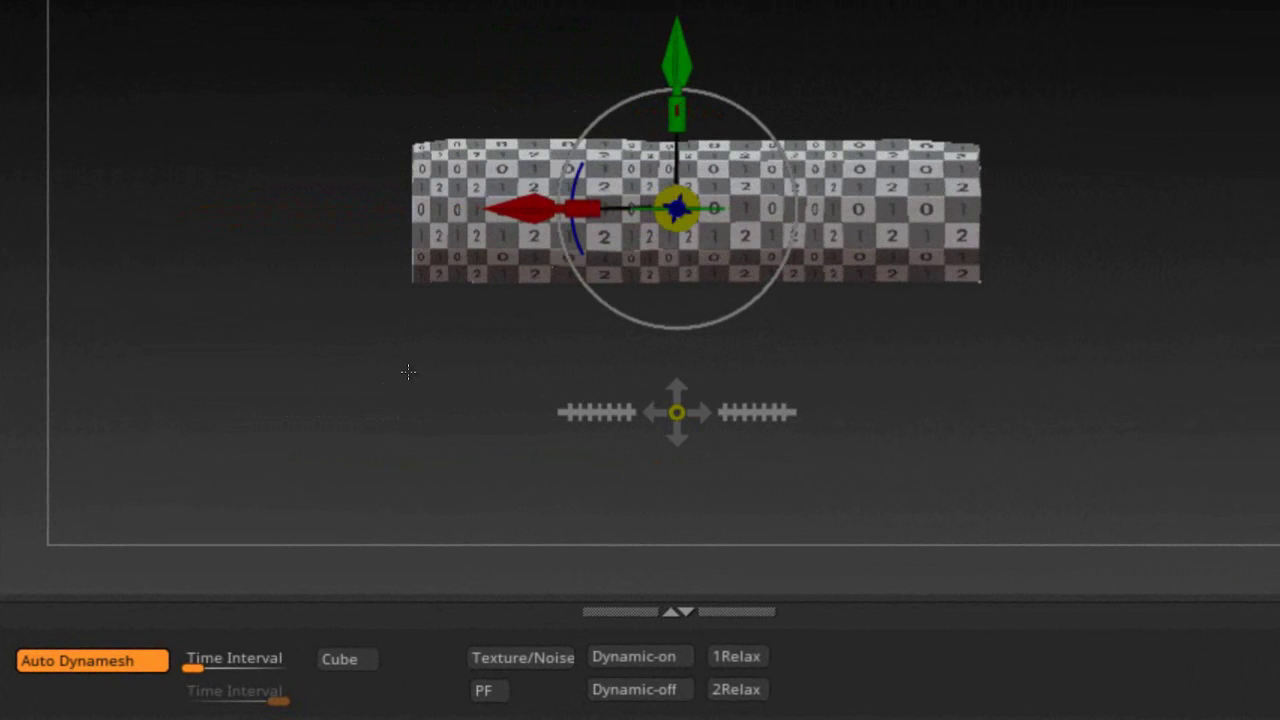
pyautogui.moveTo(687, 404); pyautogui.dragTo(1038, 391)
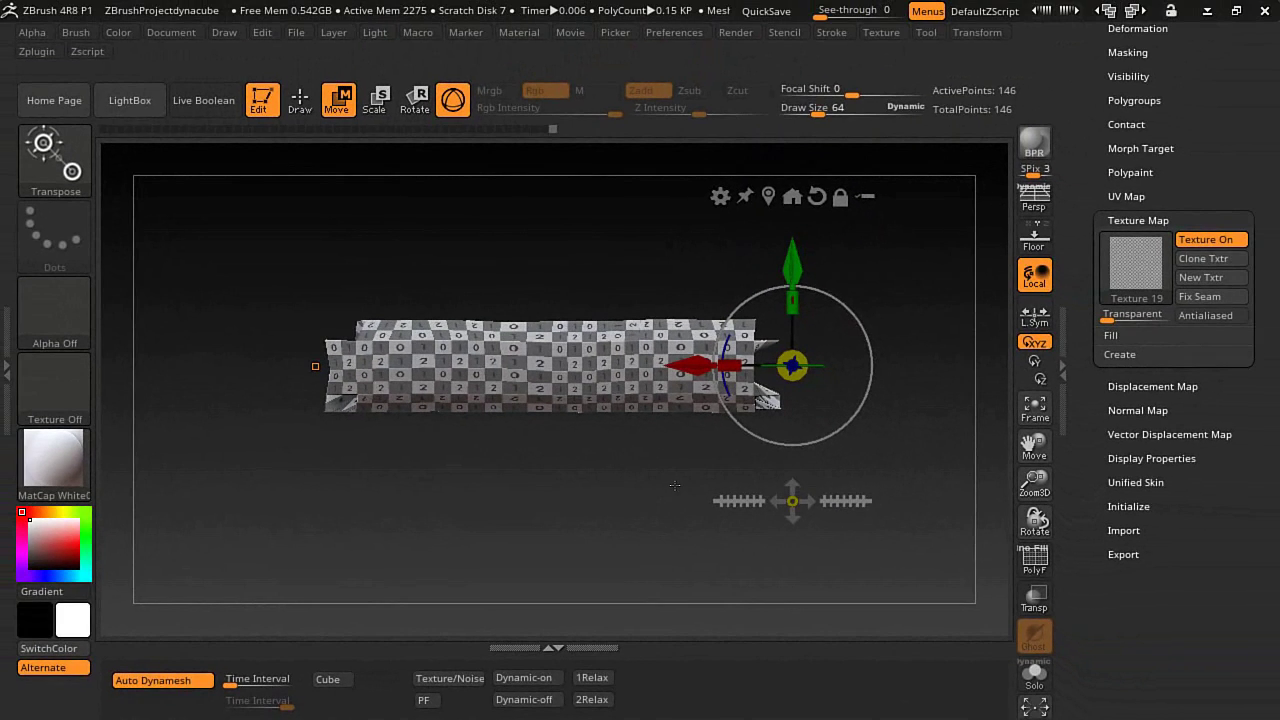
# Scrub through the undo history to the textured capsule with rounded ends.
pyautogui.moveTo(537, 129); pyautogui.dragTo(481, 140)
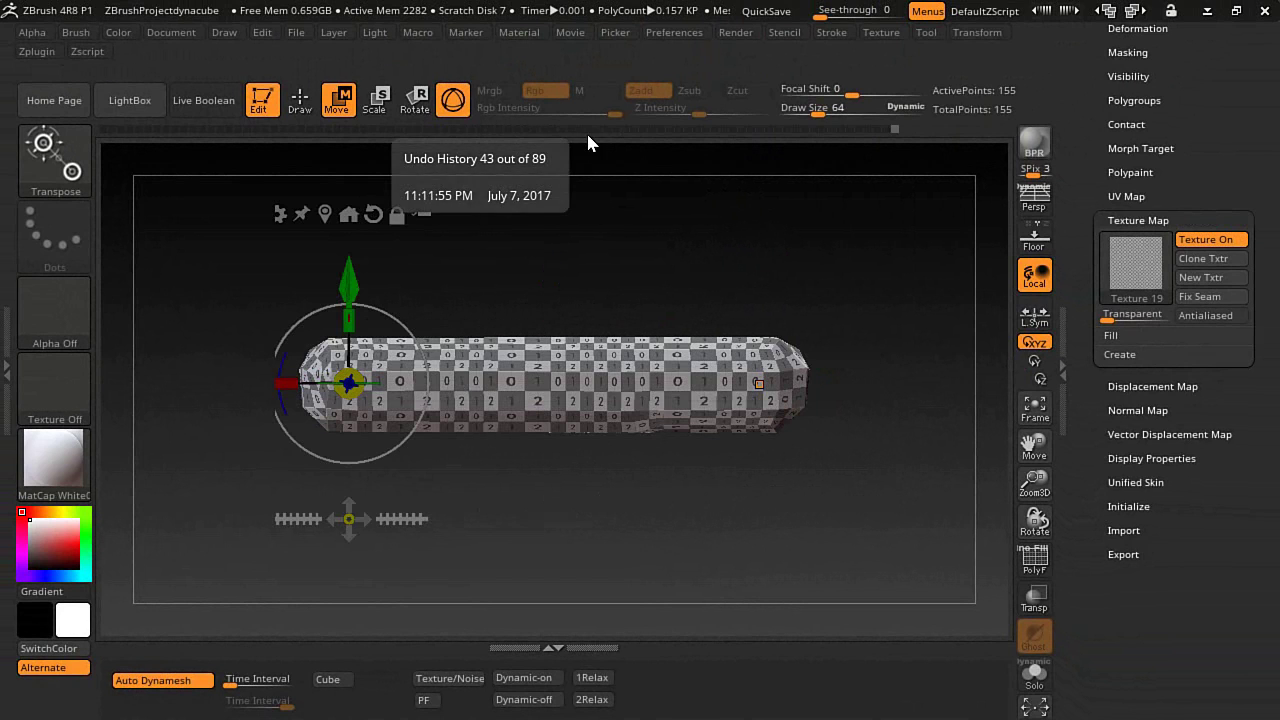
pyautogui.moveTo(893, 130); pyautogui.dragTo(884, 132)
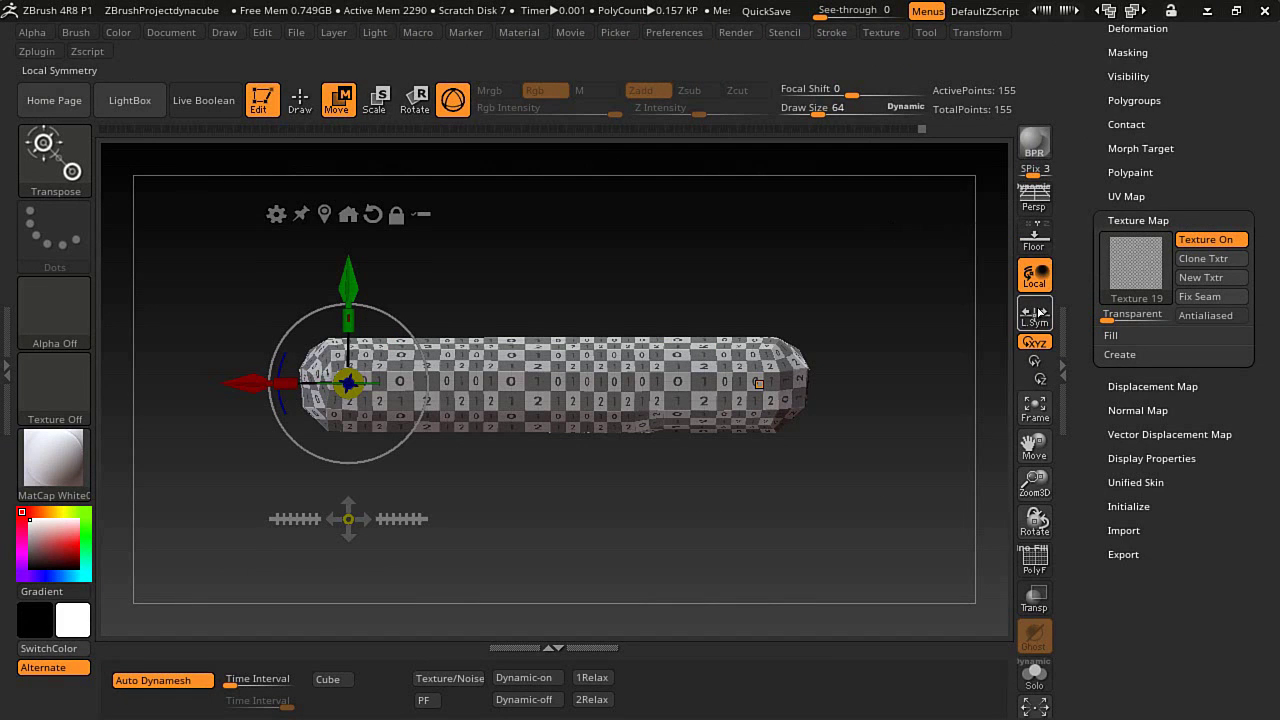
# Show the floor grid, move the capsule's gizmo end to the origin with Mesh To Axis and return to Draw mode.
pyautogui.click(1040, 251)
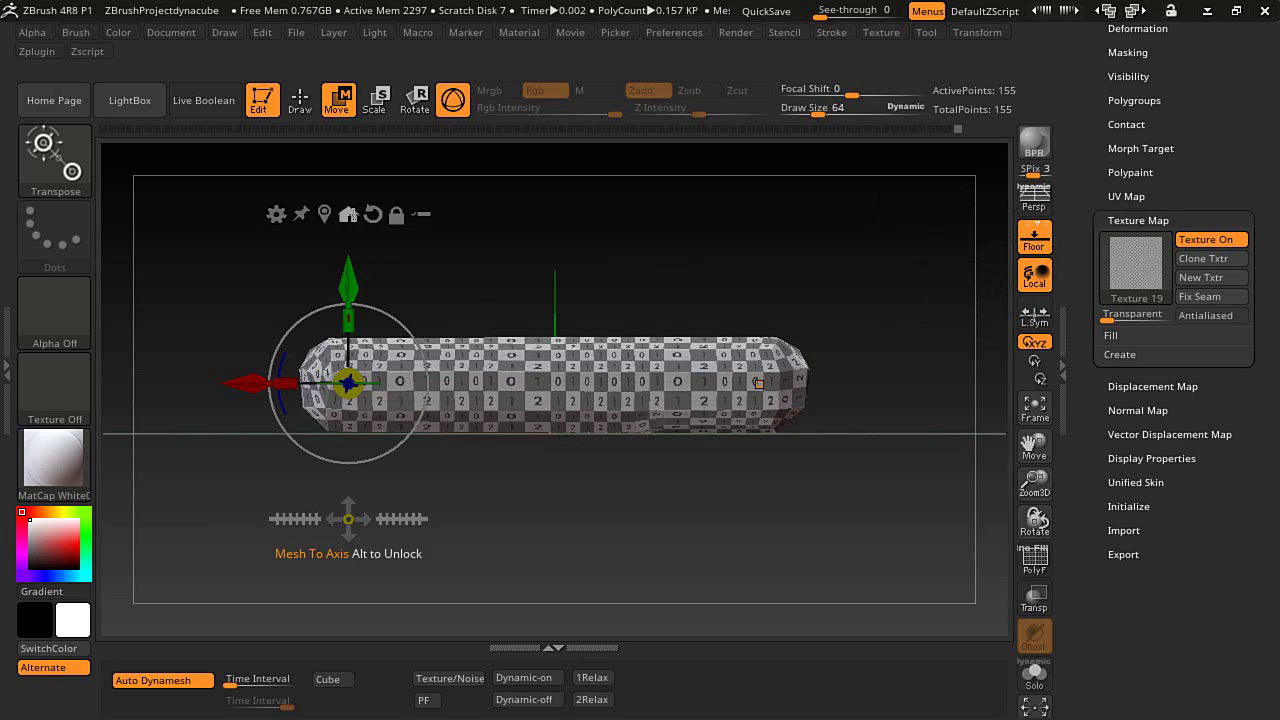
pyautogui.click(350, 216)
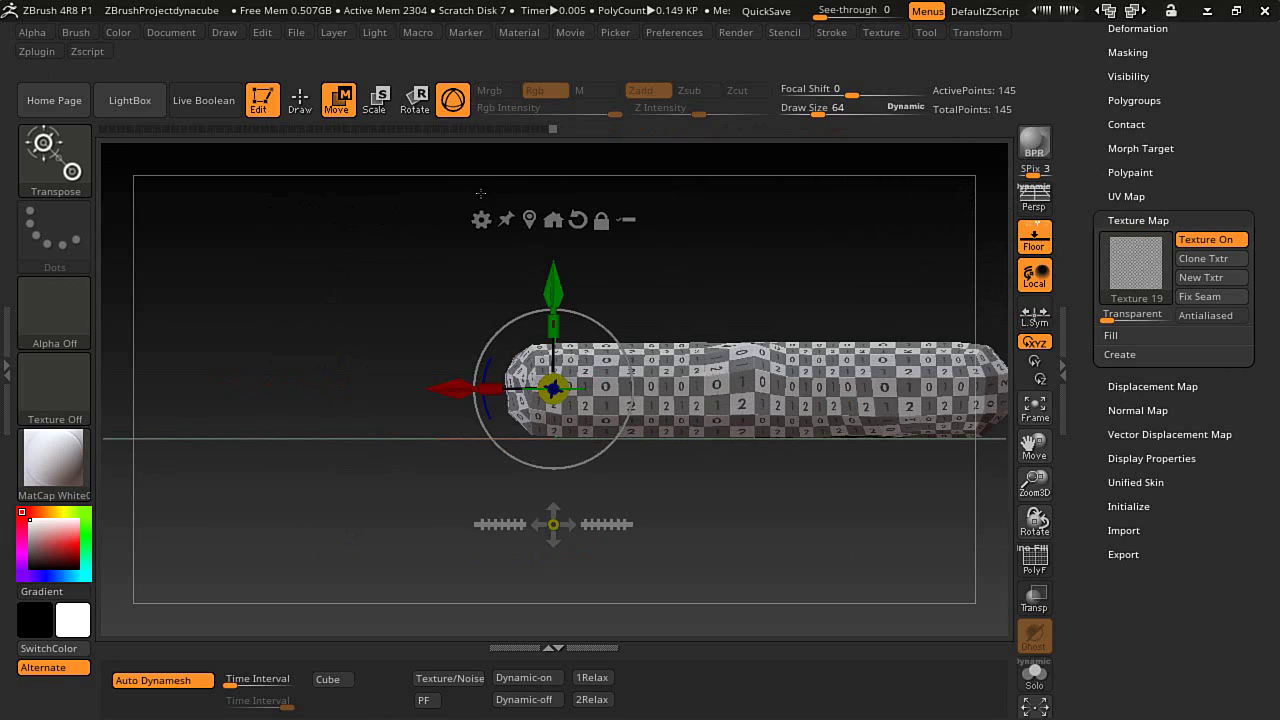
pyautogui.click(299, 100)
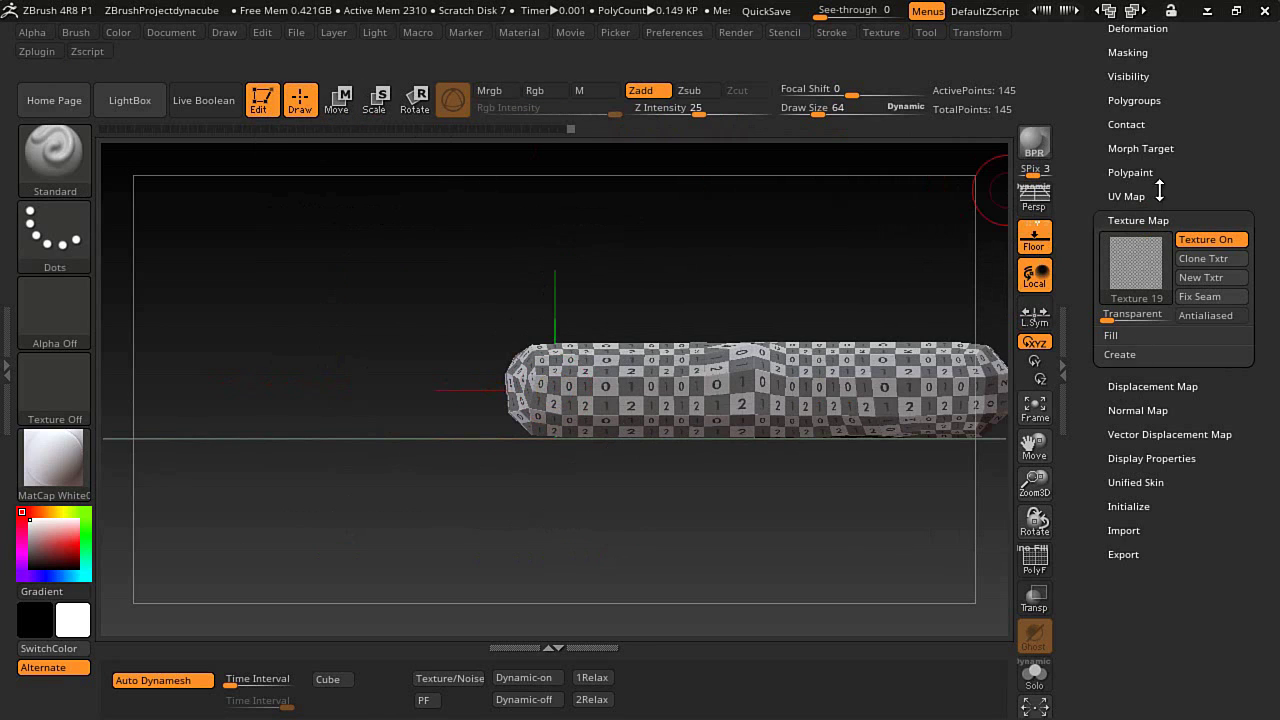
pyautogui.scroll(5, 1119, 301)
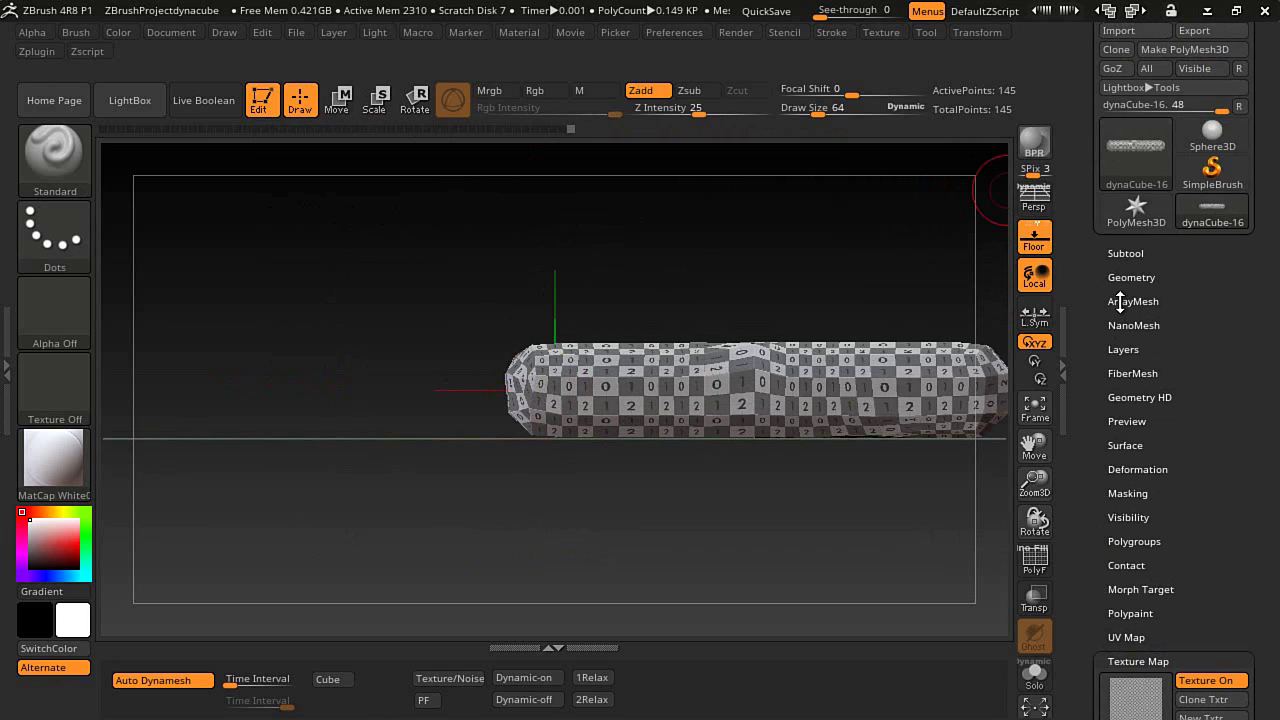
# Open the deformation settings for the textured capsule.
pyautogui.click(1141, 469)
pyautogui.click(1145, 488)
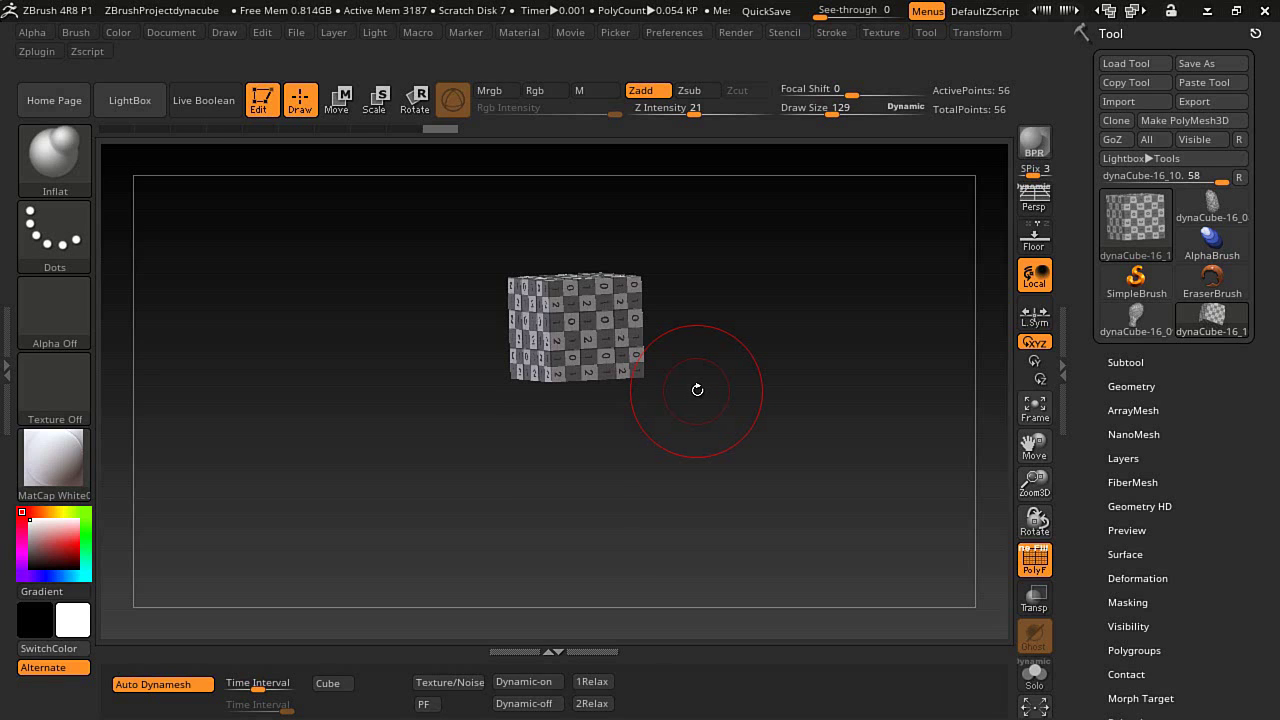
# Swell the side faces of the textured cube with symmetrical Inflat brush strokes running down toward its lower edge.
pyautogui.moveTo(683, 403); pyautogui.dragTo(694, 426)
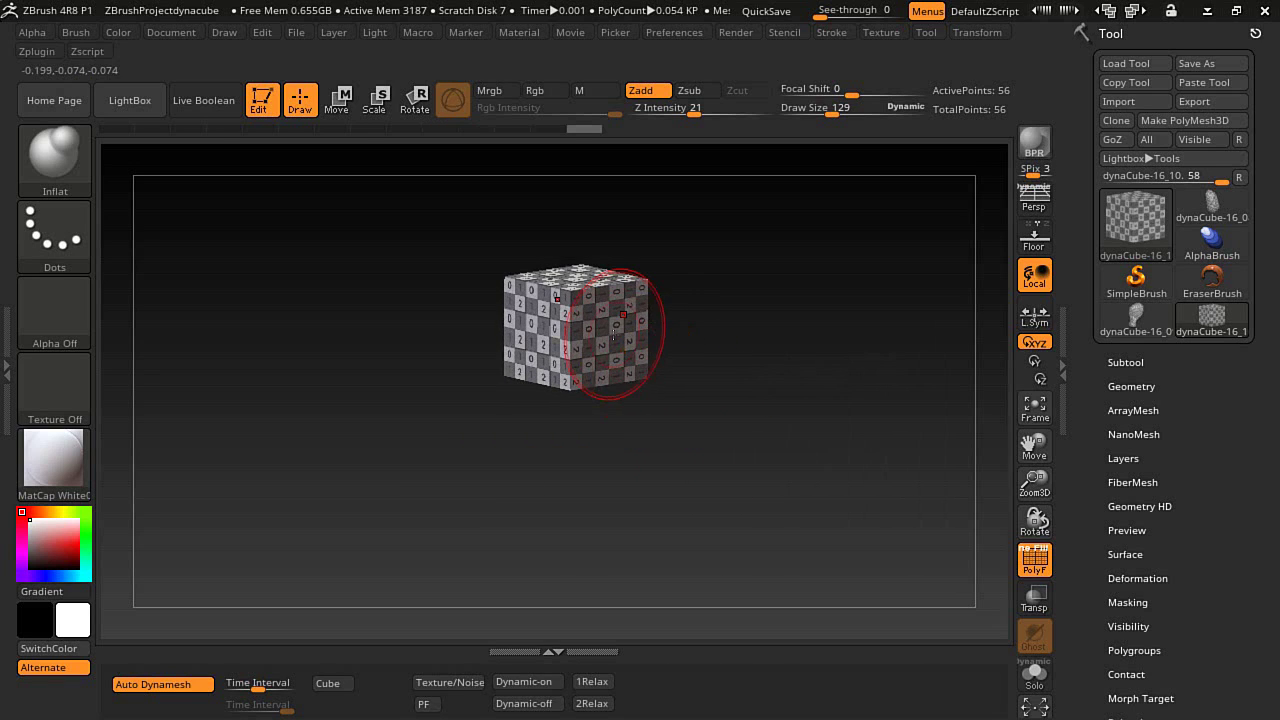
pyautogui.moveTo(614, 325)
pyautogui.mouseDown()
pyautogui.moveTo(640, 340)
pyautogui.moveTo(614, 350)
pyautogui.moveTo(595, 330)
pyautogui.moveTo(607, 370)
pyautogui.mouseUp()
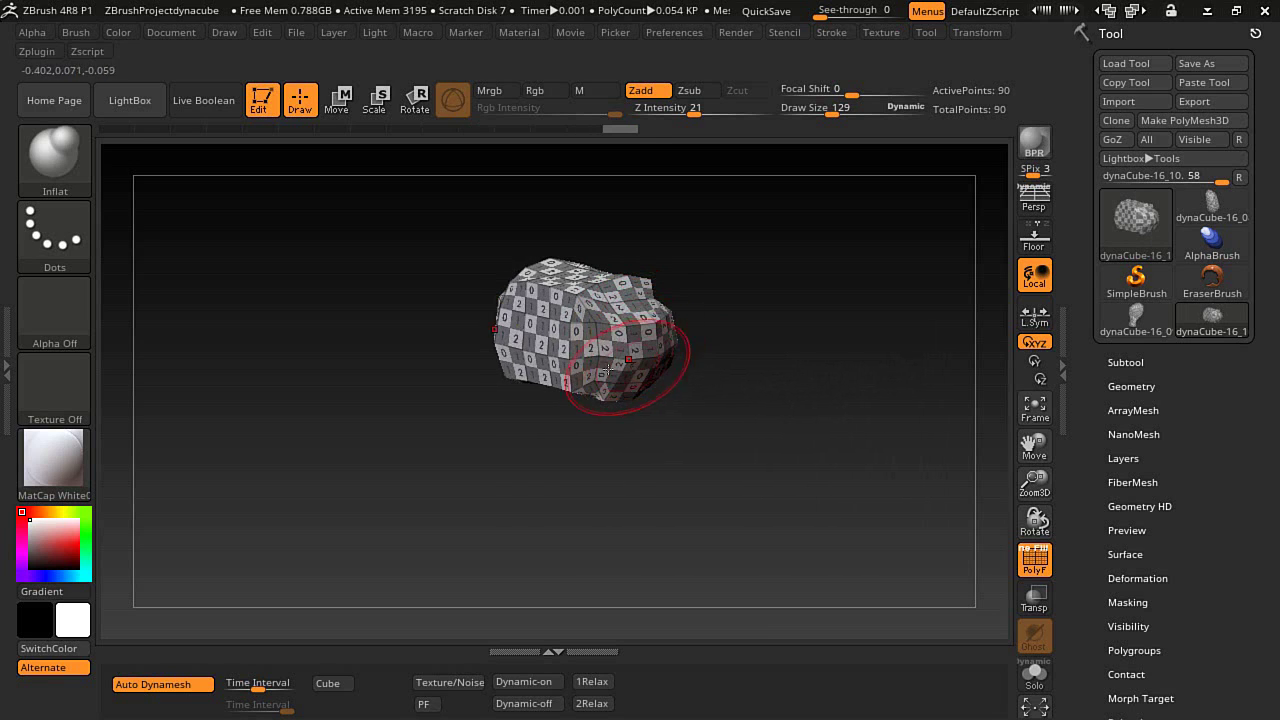
pyautogui.moveTo(586, 449)
pyautogui.mouseDown()
pyautogui.moveTo(575, 390)
pyautogui.moveTo(580, 478)
pyautogui.mouseUp()
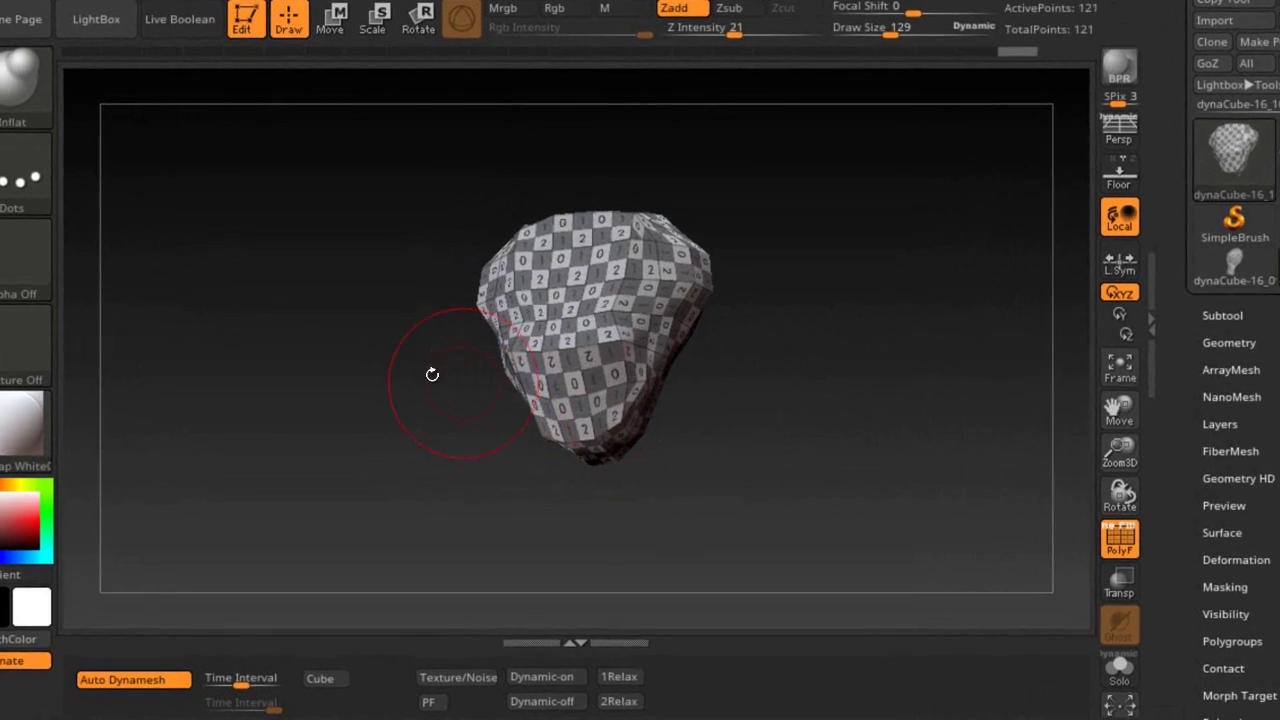
# Build up the flat top and upper sides of the tapered form with symmetrical Inflat strokes.
pyautogui.moveTo(422, 399)
pyautogui.mouseDown()
pyautogui.moveTo(471, 401)
pyautogui.moveTo(483, 249)
pyautogui.mouseUp()
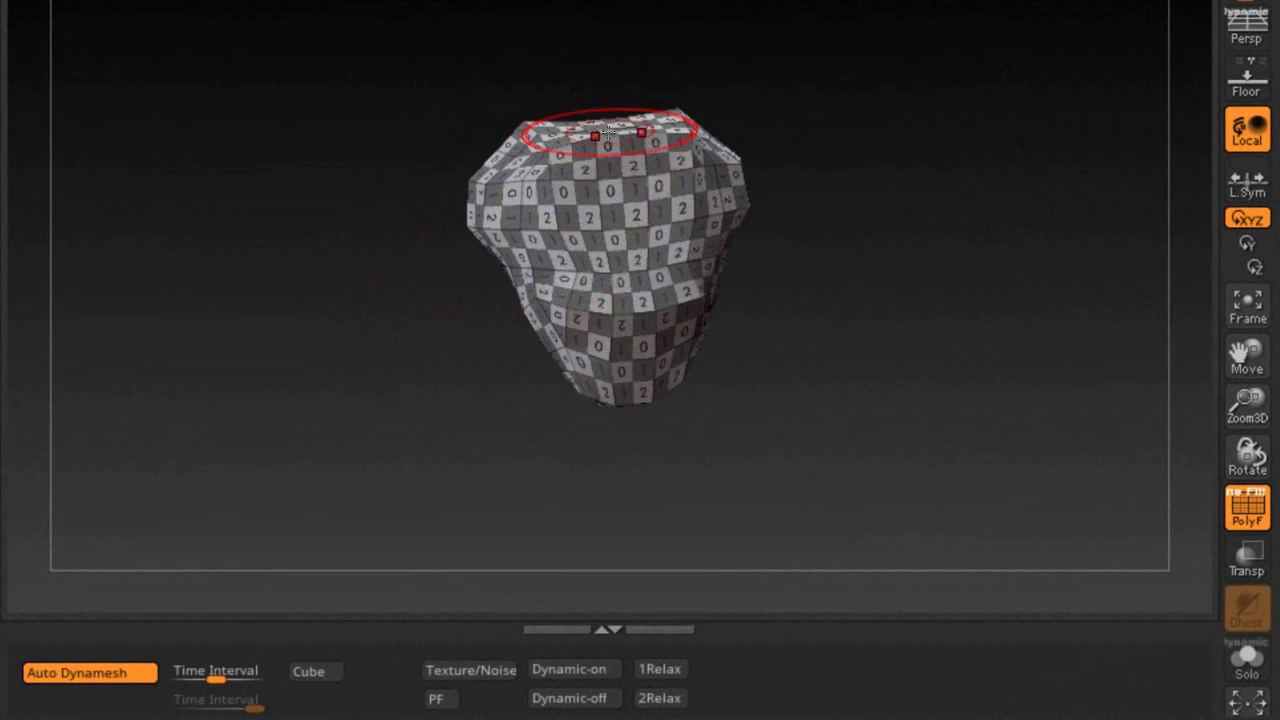
pyautogui.moveTo(608, 133); pyautogui.dragTo(622, 112)
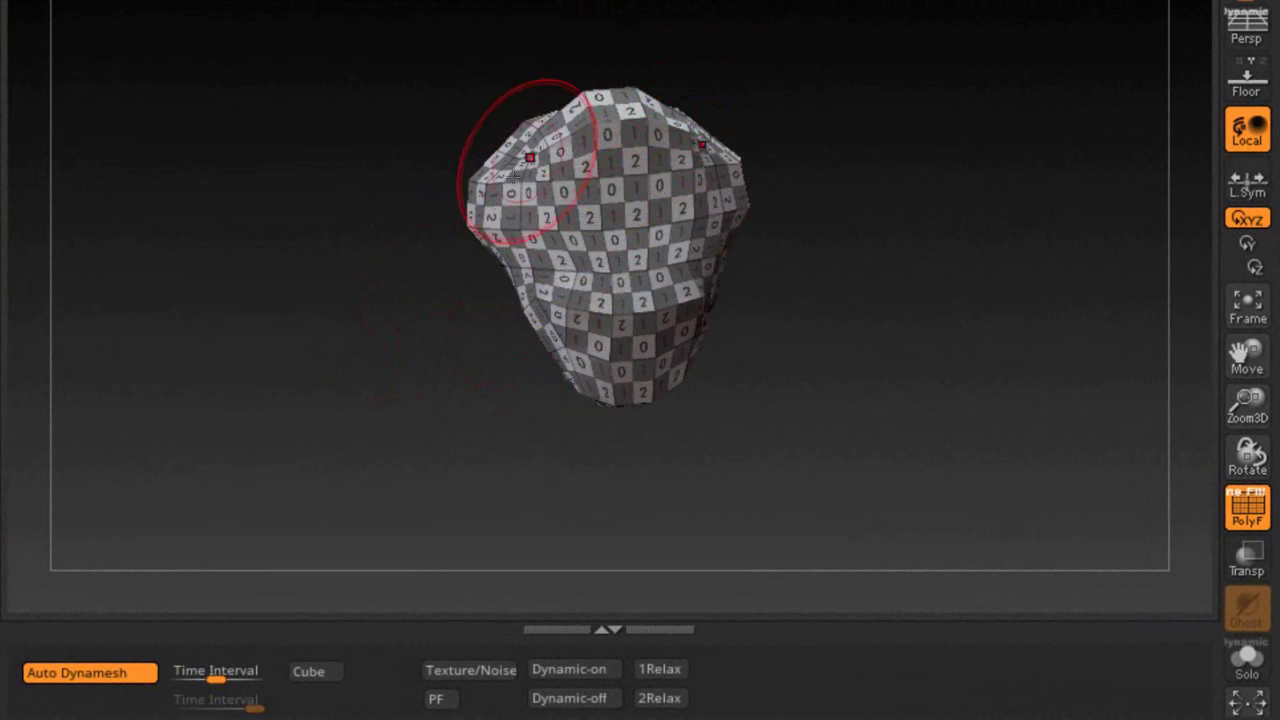
pyautogui.moveTo(534, 286)
pyautogui.mouseDown()
pyautogui.moveTo(607, 355)
pyautogui.moveTo(646, 509)
pyautogui.moveTo(590, 452)
pyautogui.moveTo(566, 400)
pyautogui.moveTo(539, 258)
pyautogui.moveTo(500, 181)
pyautogui.moveTo(527, 193)
pyautogui.moveTo(513, 194)
pyautogui.moveTo(500, 338)
pyautogui.moveTo(555, 499)
pyautogui.moveTo(584, 537)
pyautogui.moveTo(738, 543)
pyautogui.mouseUp()
pyautogui.moveTo(696, 59)
pyautogui.mouseDown()
pyautogui.moveTo(551, 91)
pyautogui.moveTo(686, 129)
pyautogui.moveTo(603, 131)
pyautogui.moveTo(490, 205)
pyautogui.moveTo(477, 277)
pyautogui.moveTo(349, 274)
pyautogui.moveTo(486, 229)
pyautogui.moveTo(496, 440)
pyautogui.moveTo(980, 309)
pyautogui.moveTo(860, 306)
pyautogui.moveTo(968, 321)
pyautogui.mouseUp()
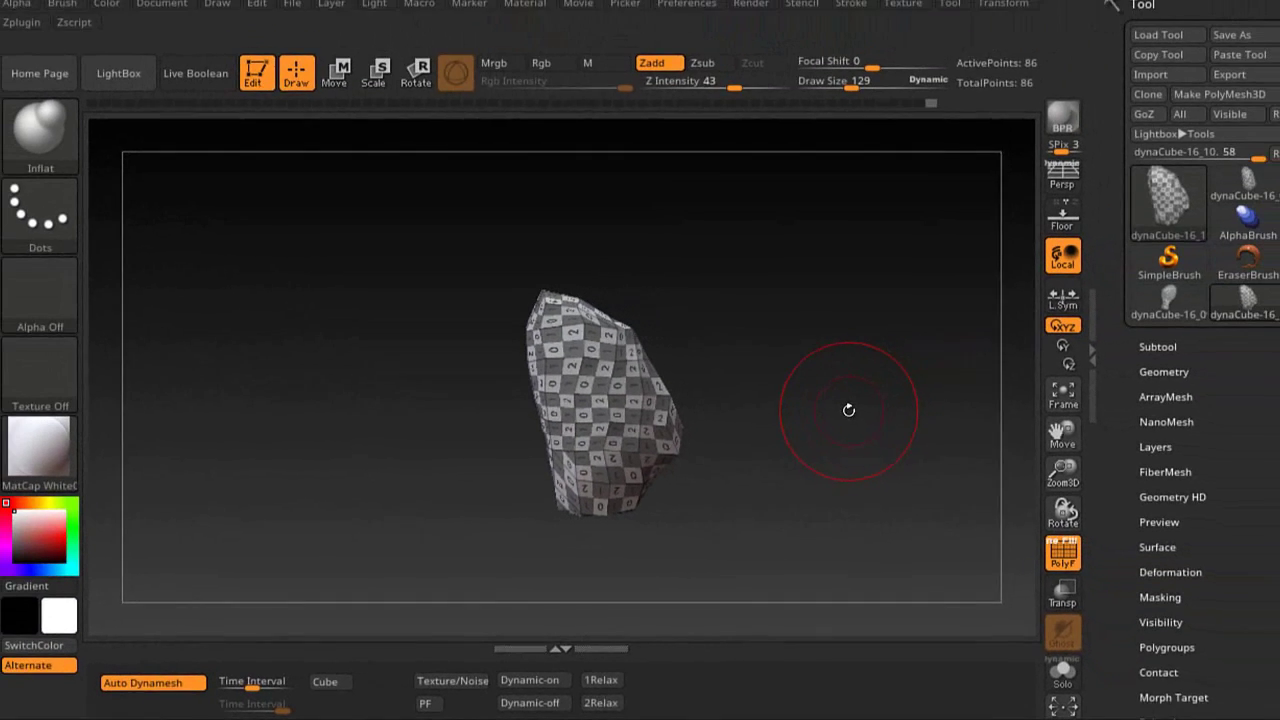